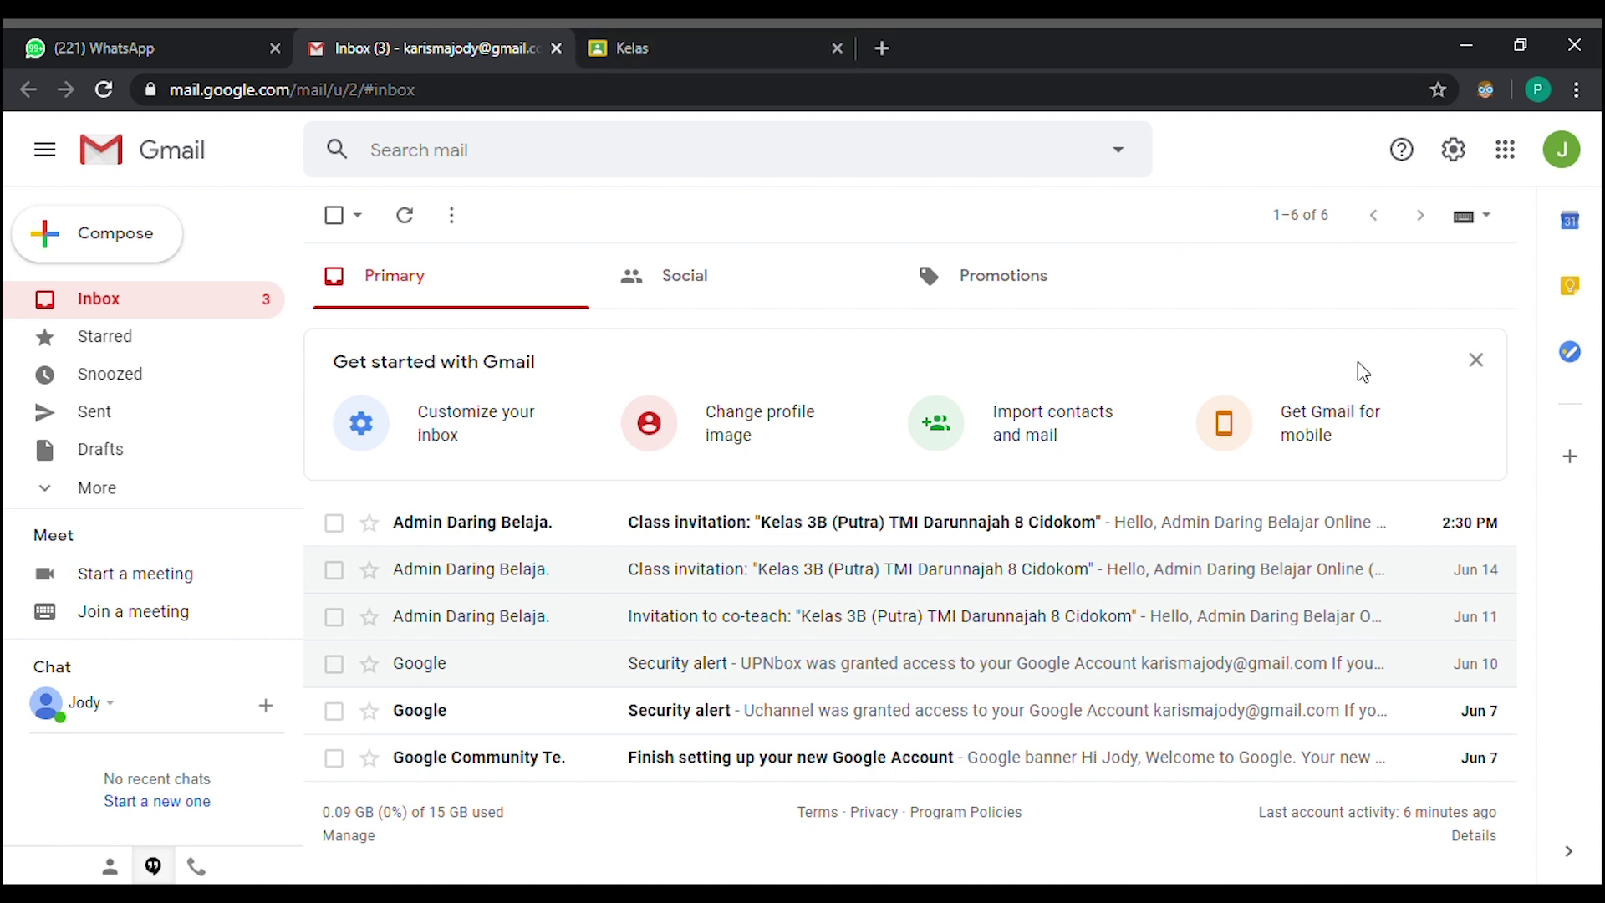
Step: Open Google in a new browser tab and switch it to the invited student's account
{"action": "left_click", "coordinate": [700, 59]}
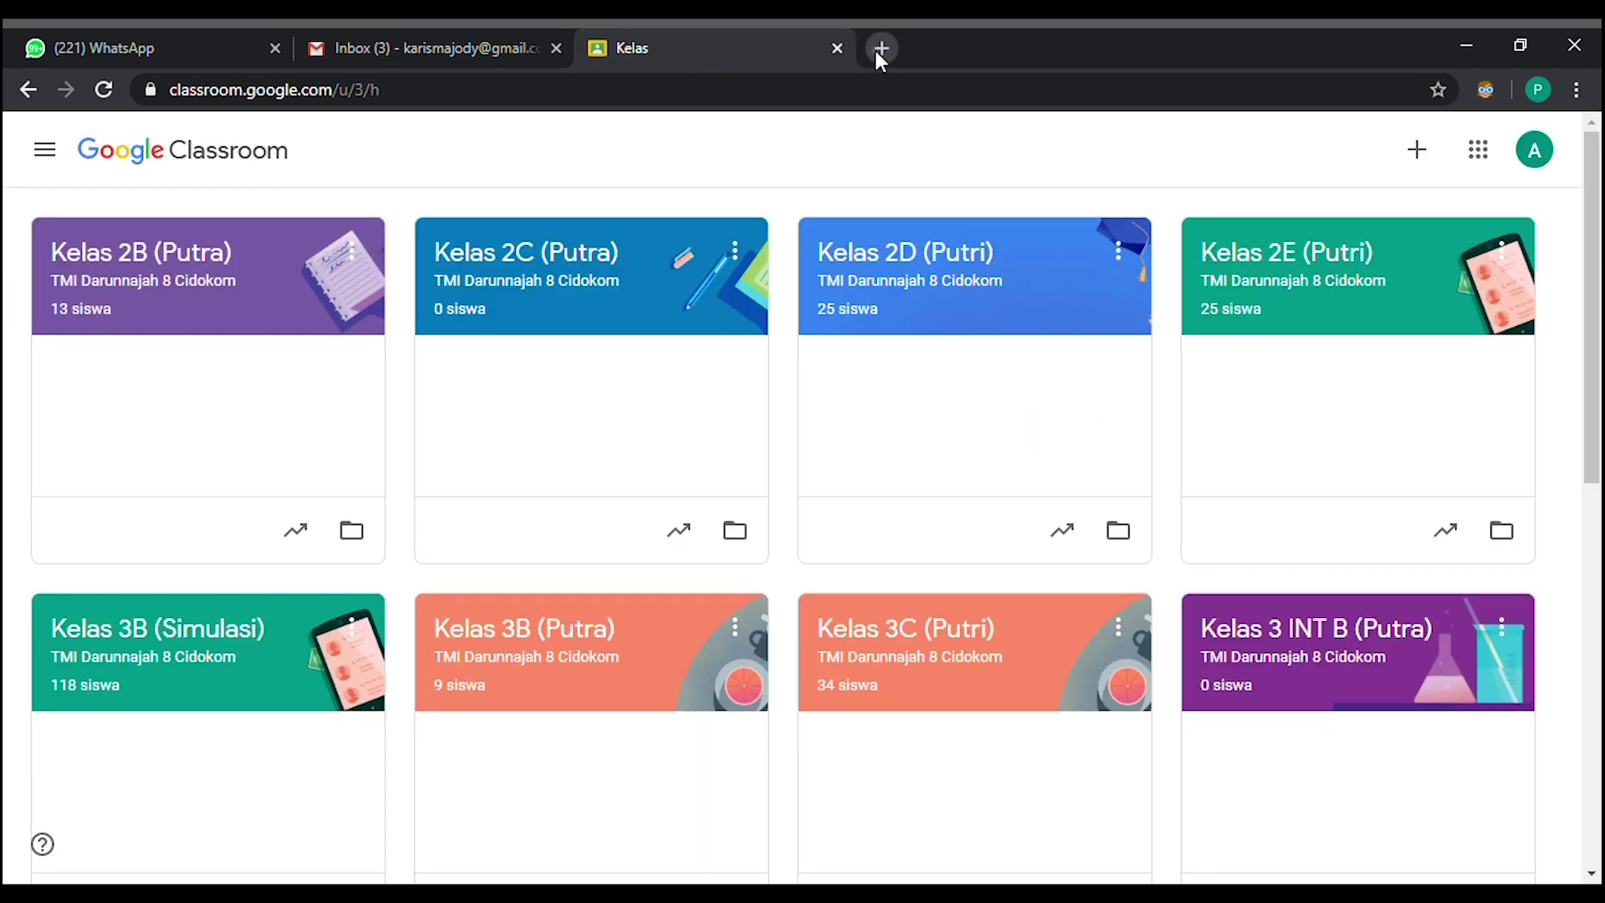
{"action": "left_click", "coordinate": [879, 49]}
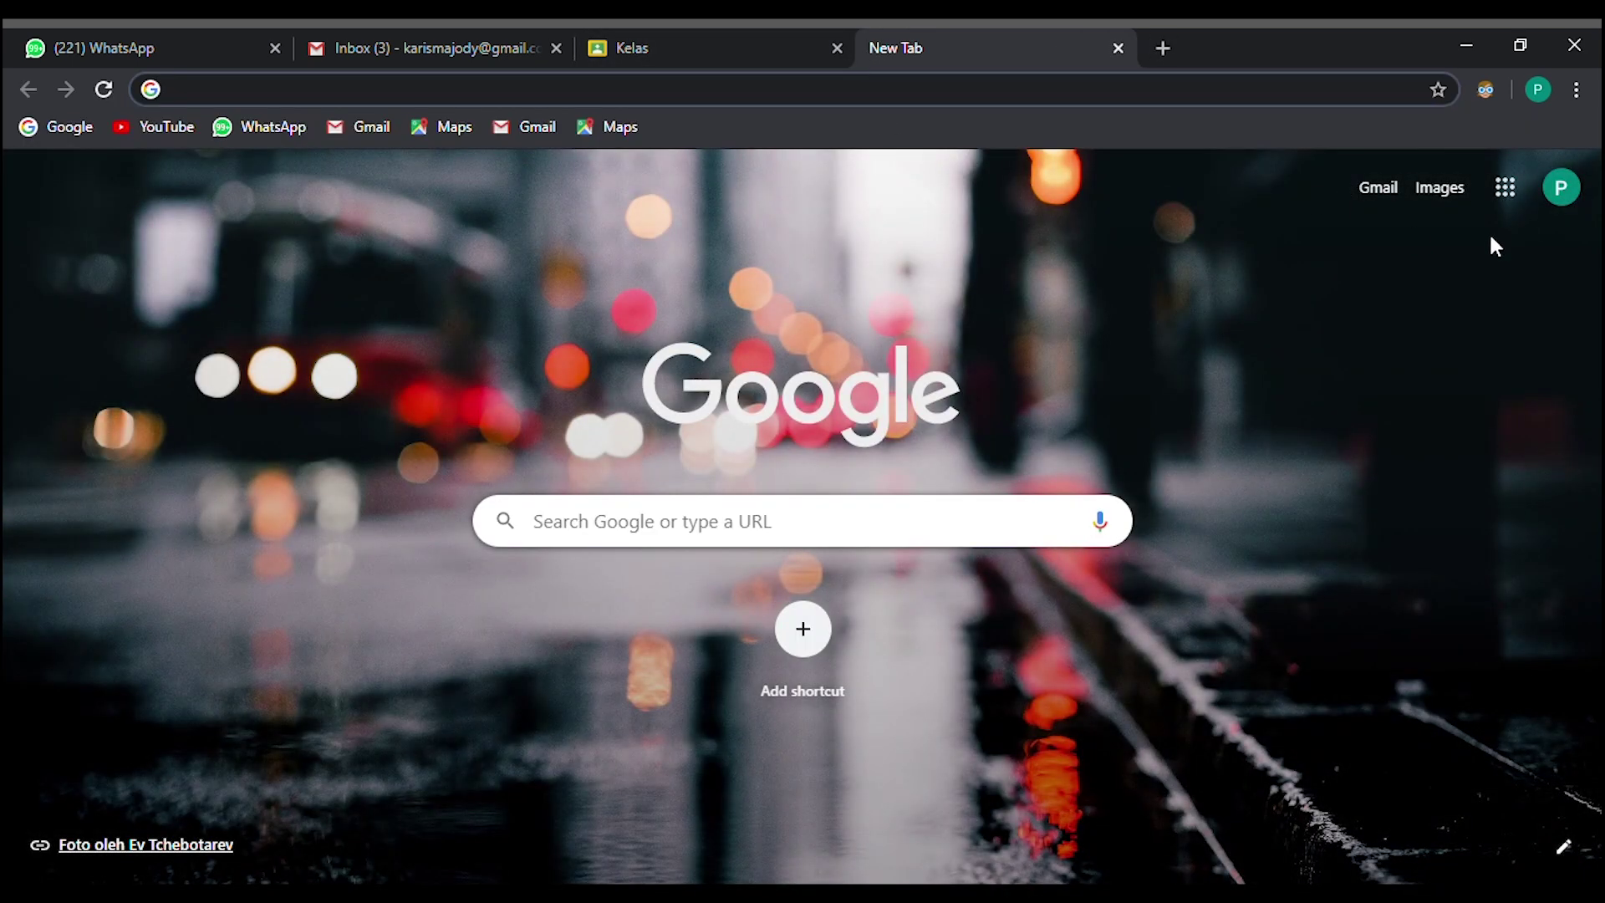
{"action": "left_click", "coordinate": [1578, 194]}
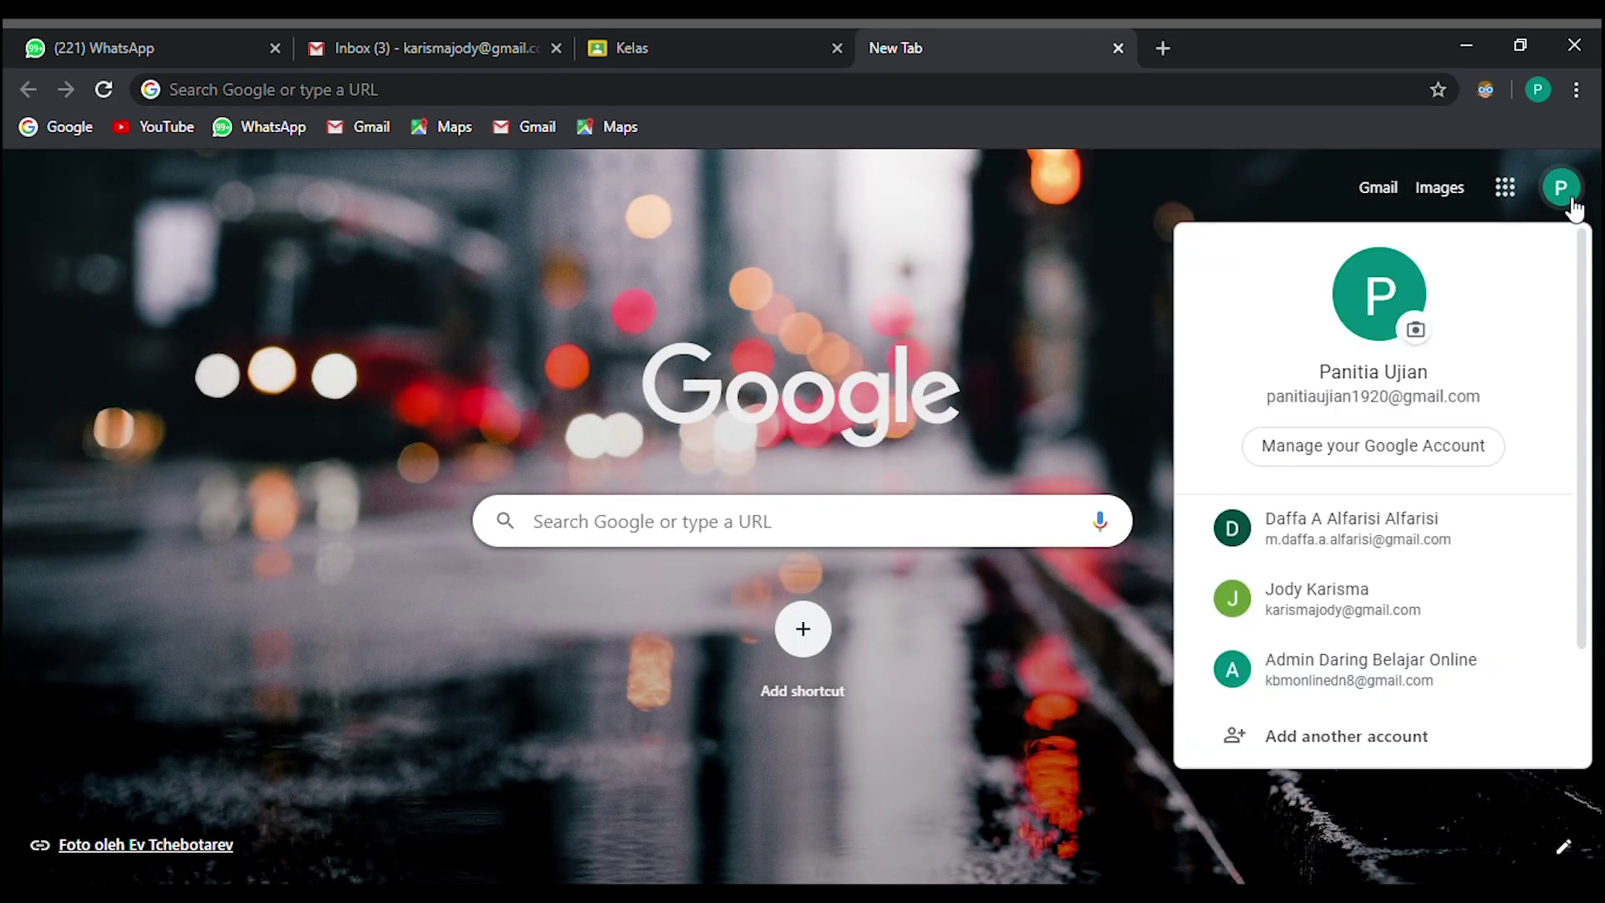
{"action": "left_click", "coordinate": [1337, 609]}
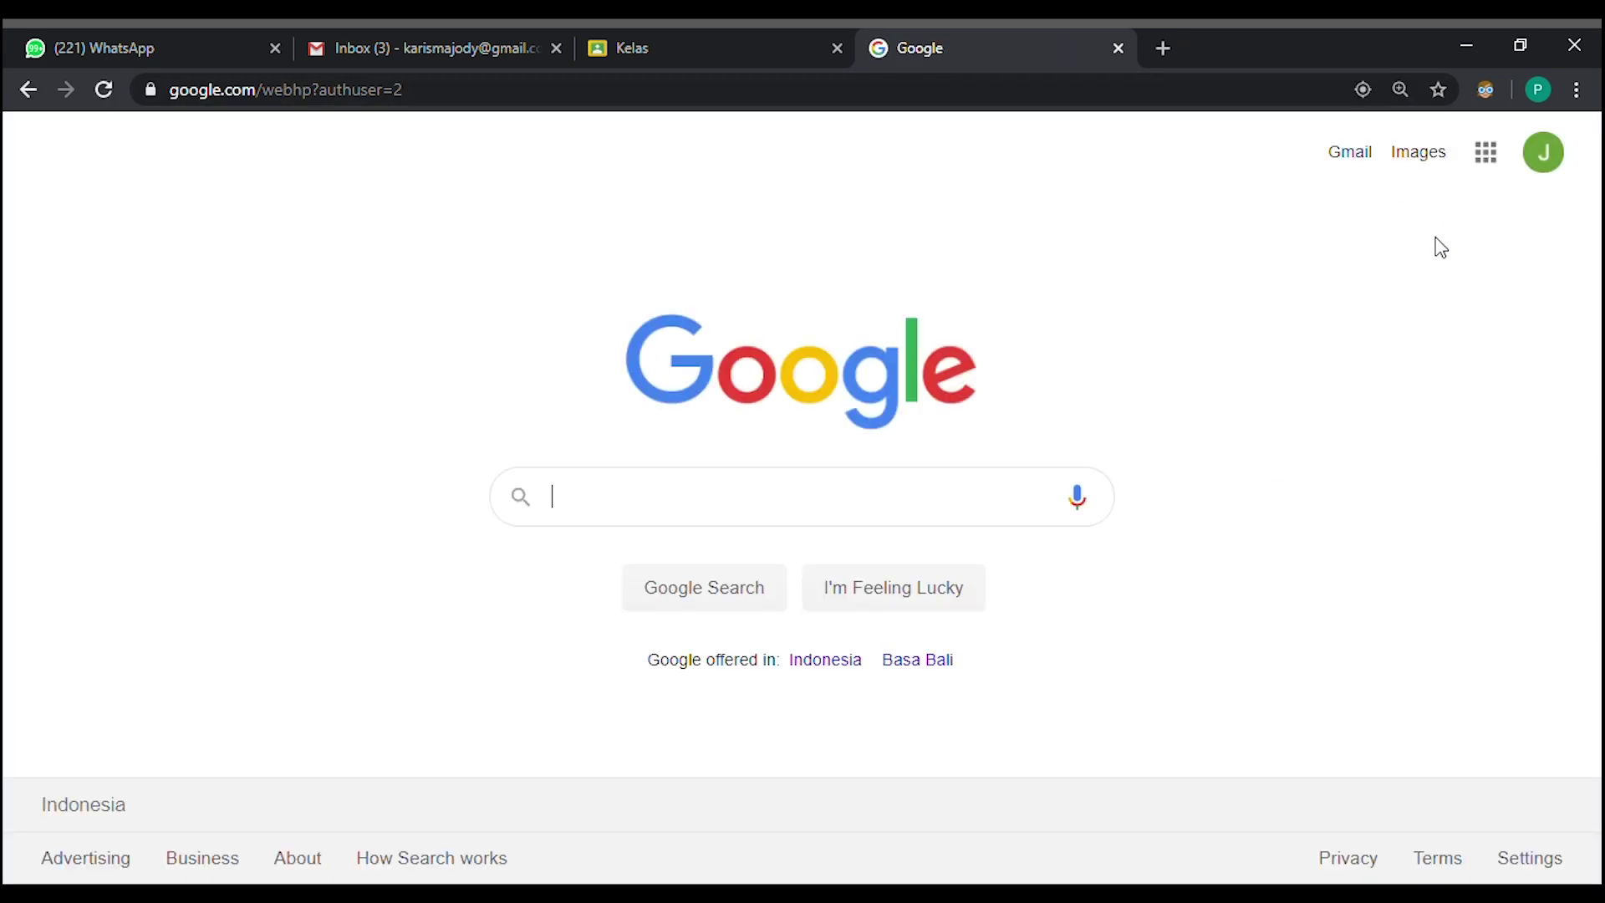
Step: Check the name and e-mail address of the Google account that is currently signed in
{"action": "left_click", "coordinate": [1560, 154]}
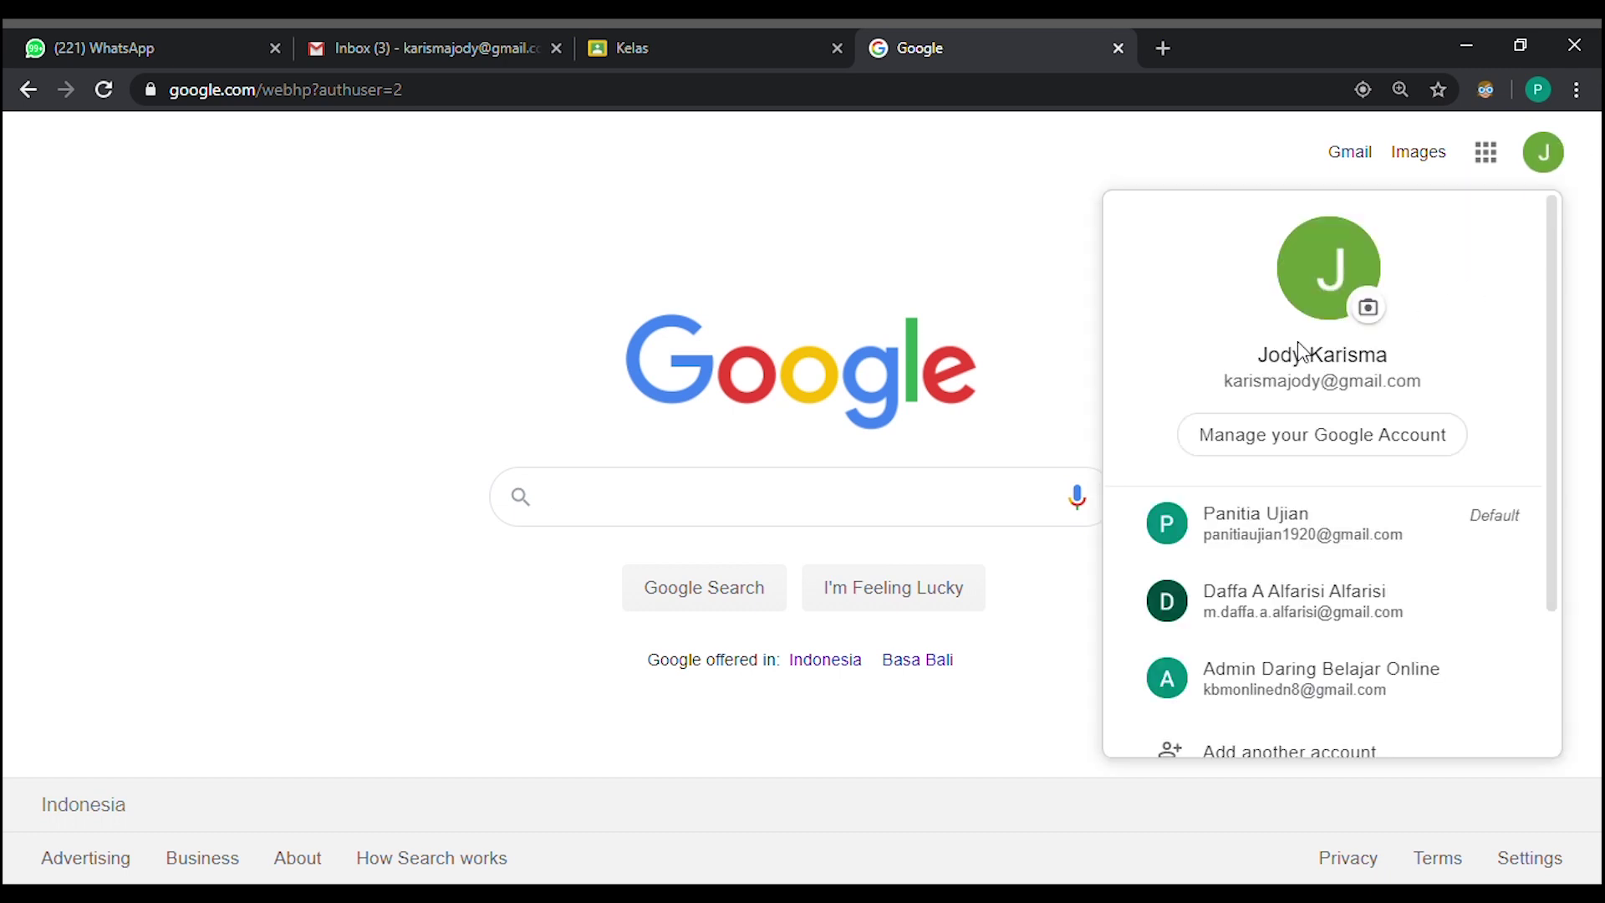
{"action": "left_click_drag", "start_coordinate": [1221, 381], "coordinate": [1426, 385]}
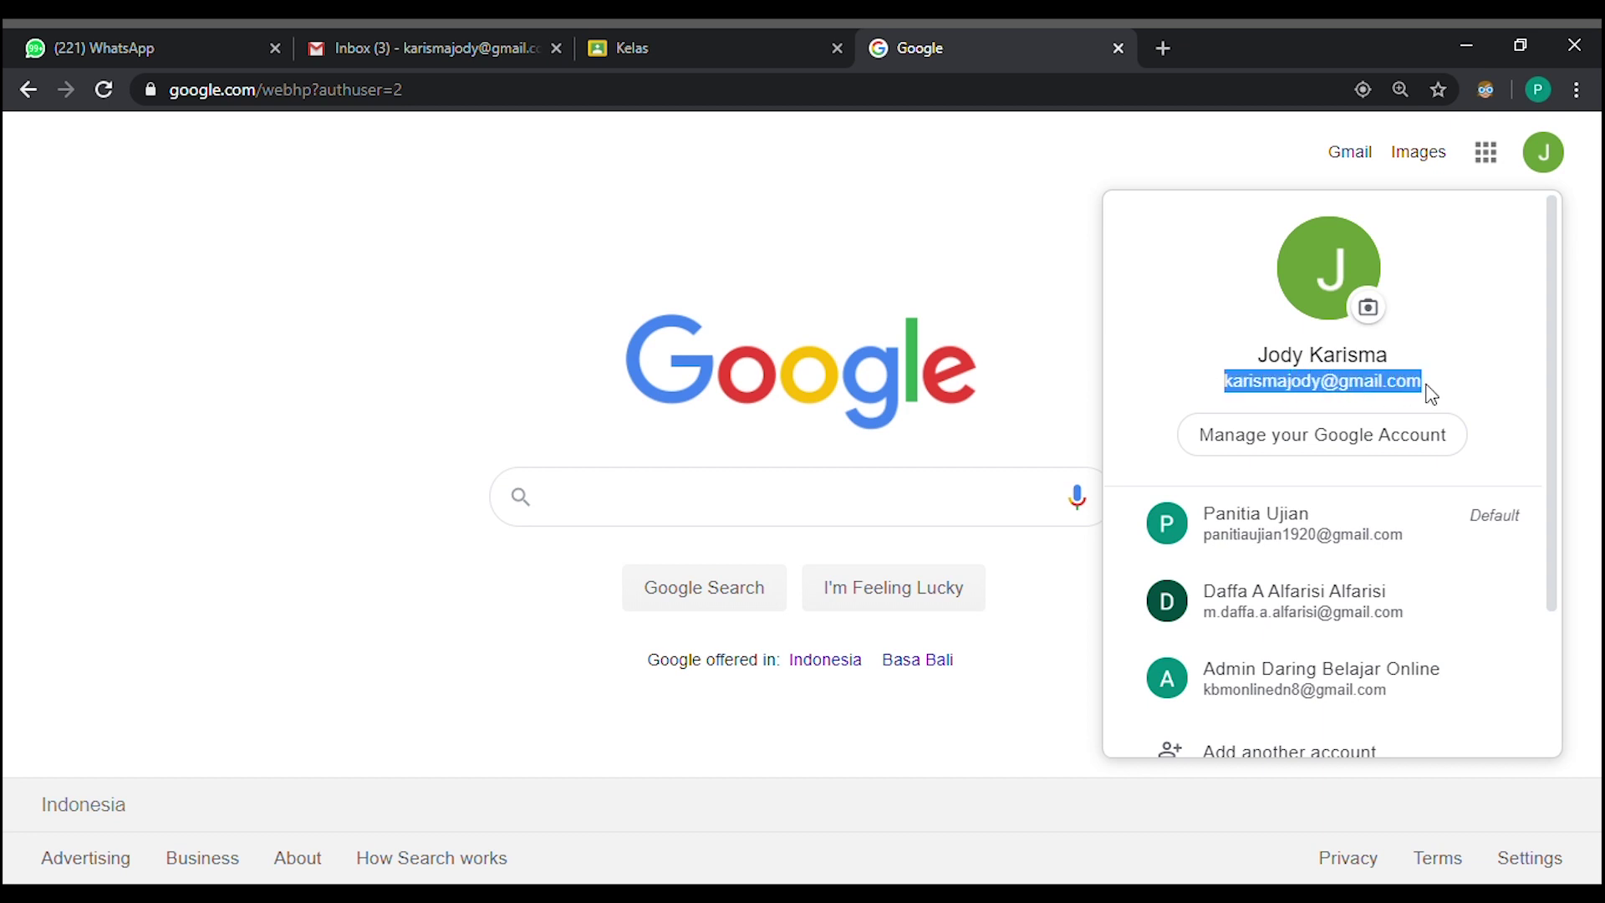
{"action": "left_click", "coordinate": [1248, 393]}
{"action": "left_click_drag", "start_coordinate": [1226, 383], "coordinate": [1435, 389]}
{"action": "left_click", "coordinate": [1236, 391]}
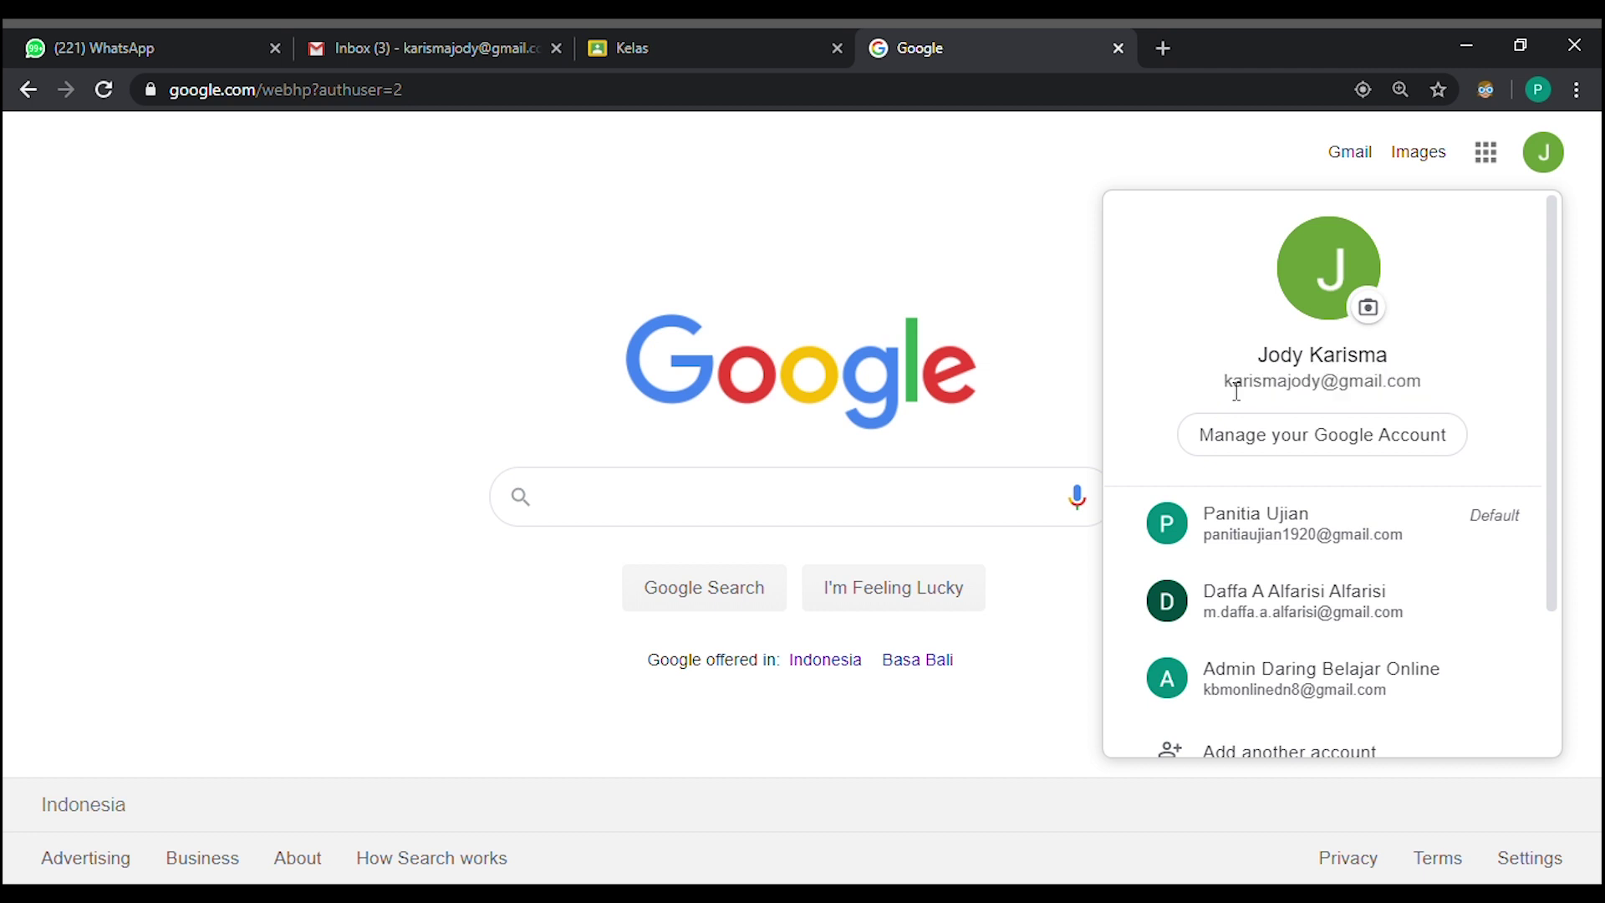
{"action": "left_click_drag", "start_coordinate": [1226, 384], "coordinate": [1440, 390]}
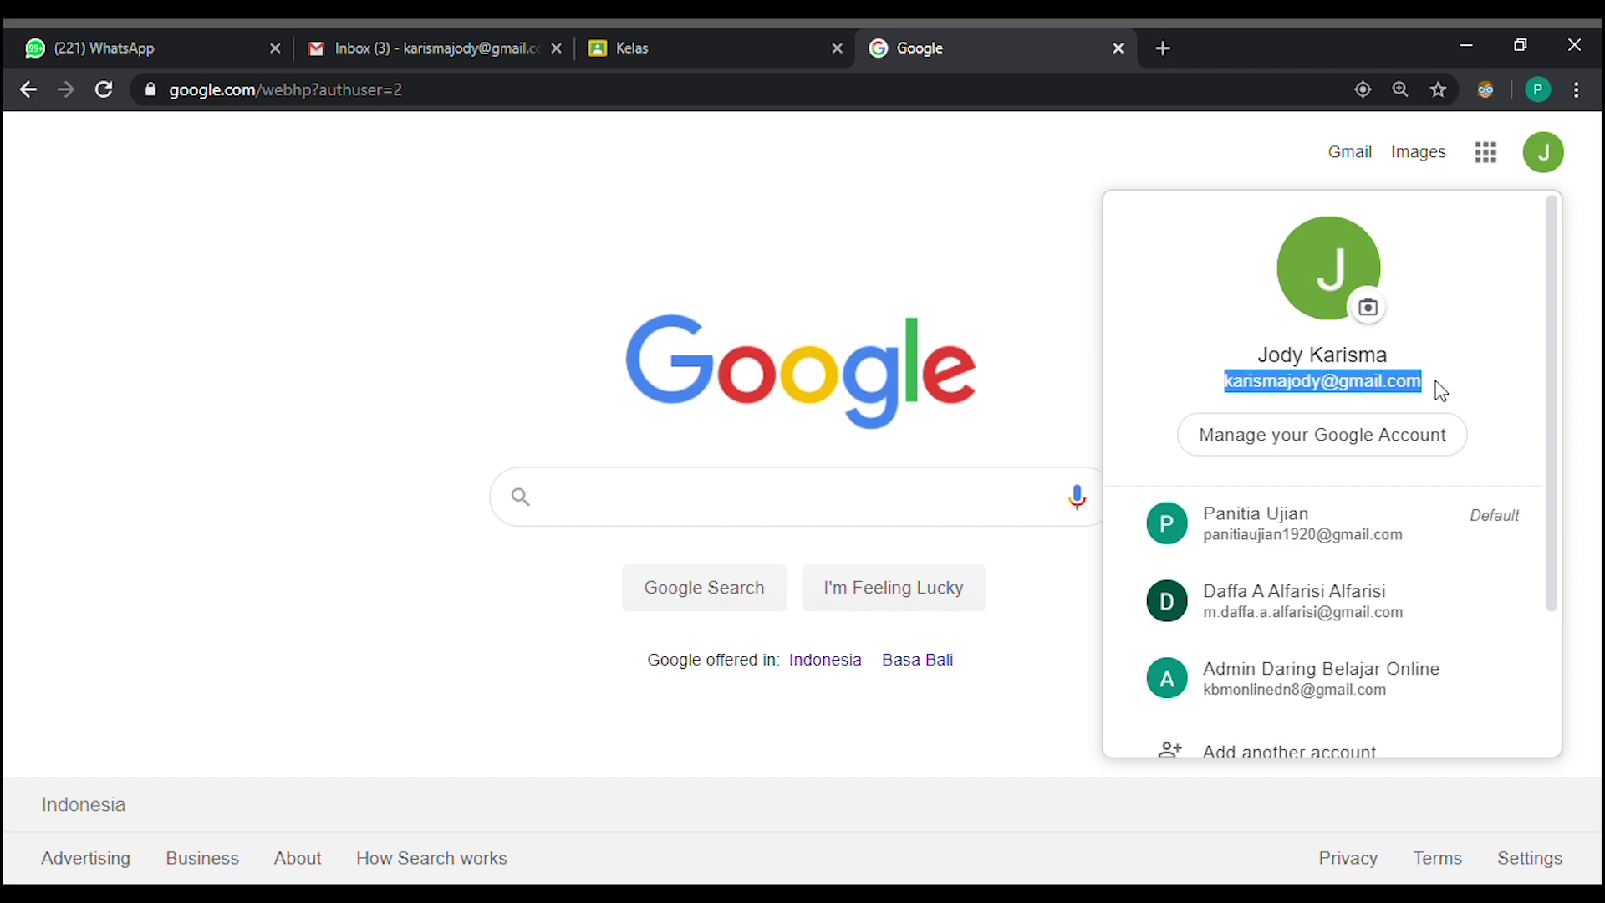
{"action": "left_click", "coordinate": [1220, 389]}
{"action": "left_click_drag", "start_coordinate": [1225, 389], "coordinate": [1439, 387]}
{"action": "left_click", "coordinate": [1433, 386]}
{"action": "triple_click", "coordinate": [1432, 387]}
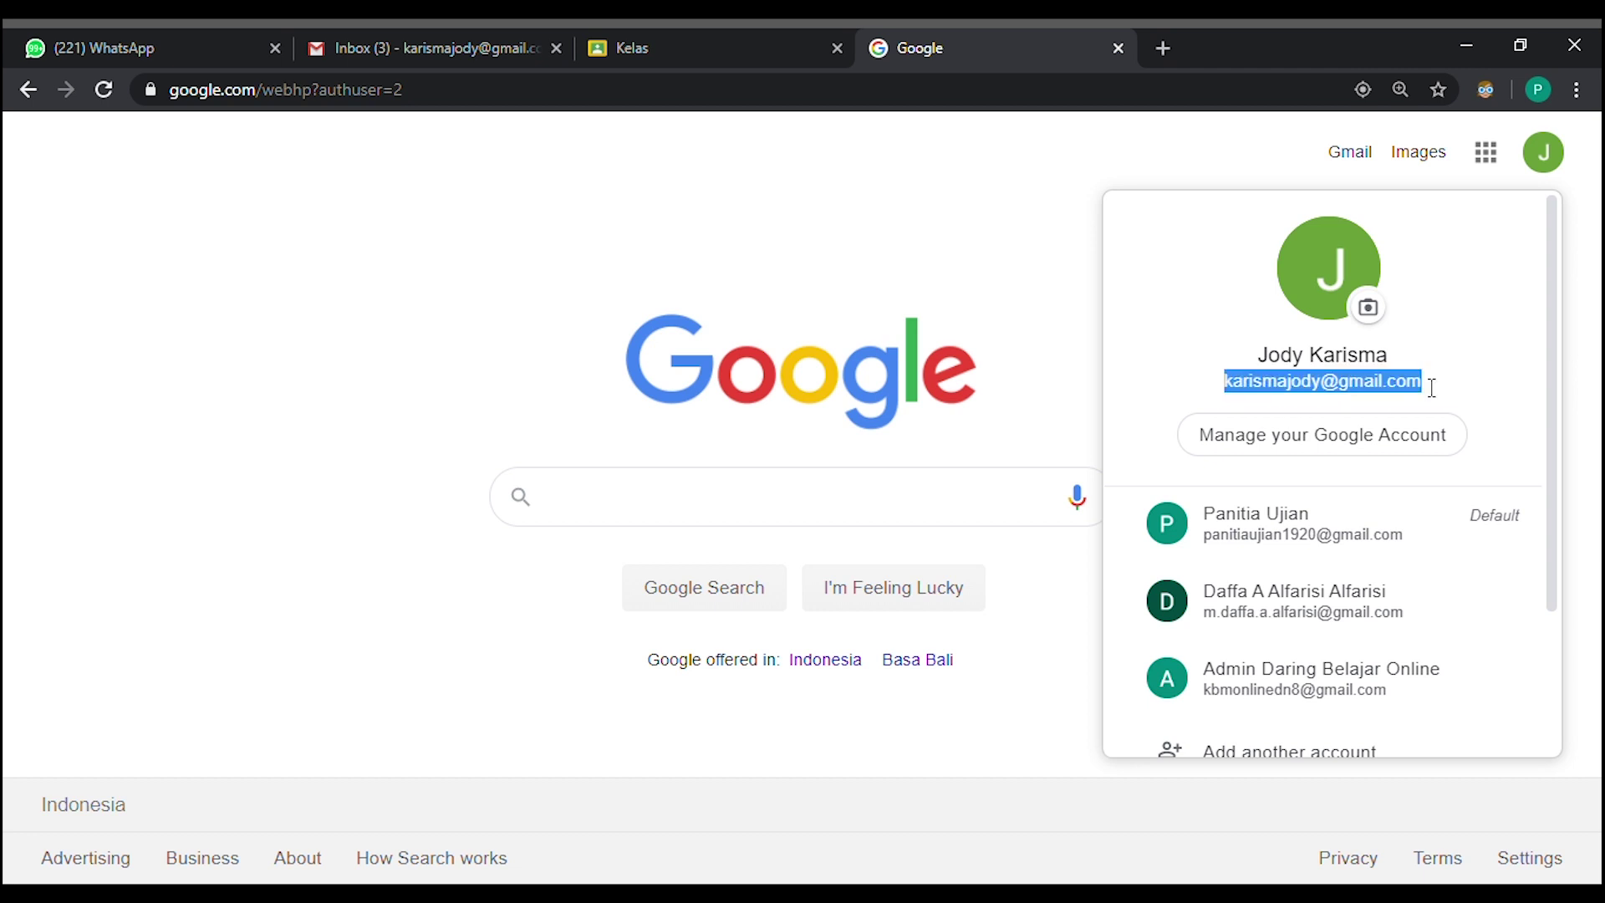
{"action": "left_click", "coordinate": [1053, 265]}
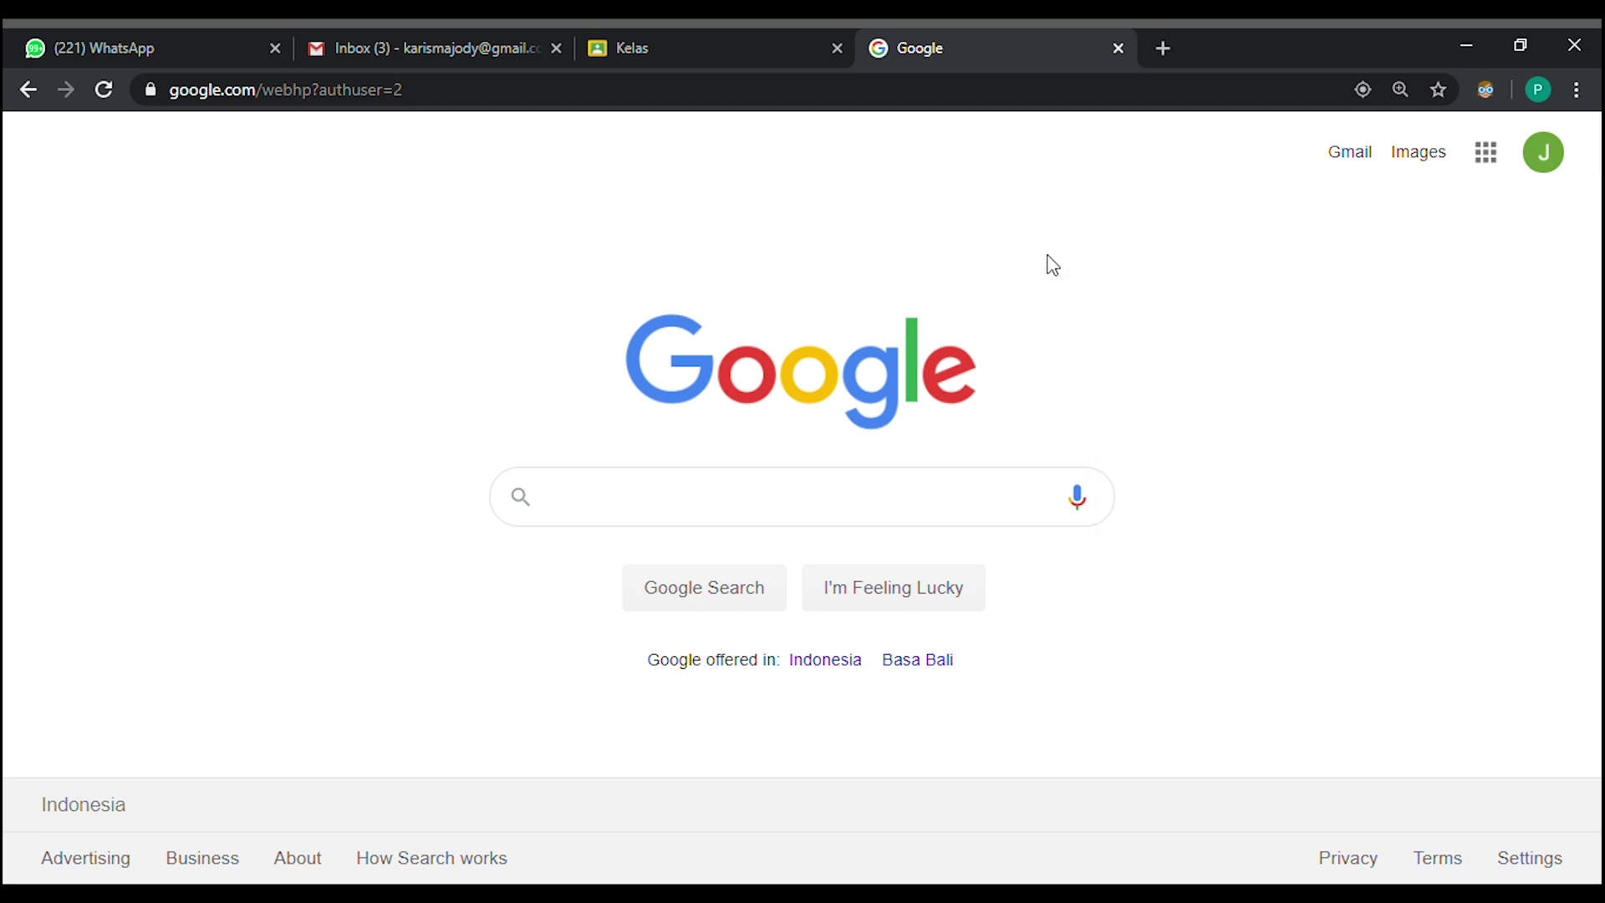
Step: Open Google Classroom from the Google apps under the student's account, view its class list, and close that page
{"action": "left_click", "coordinate": [1493, 155]}
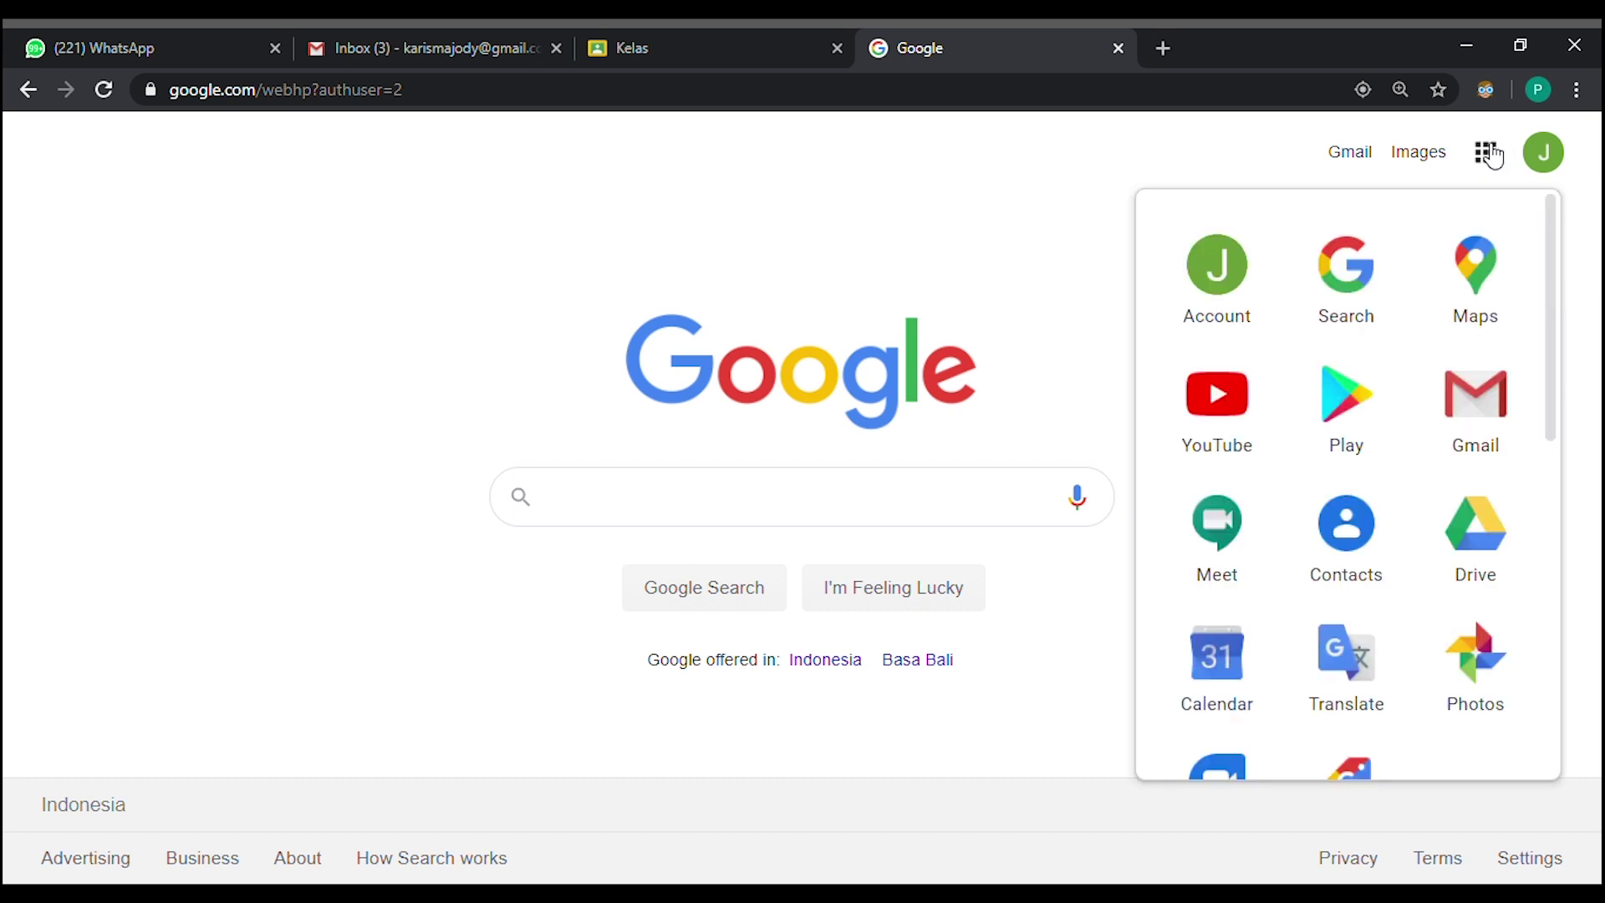
{"action": "scroll", "coordinate": [1392, 378], "scroll_direction": "down", "scroll_amount": 8}
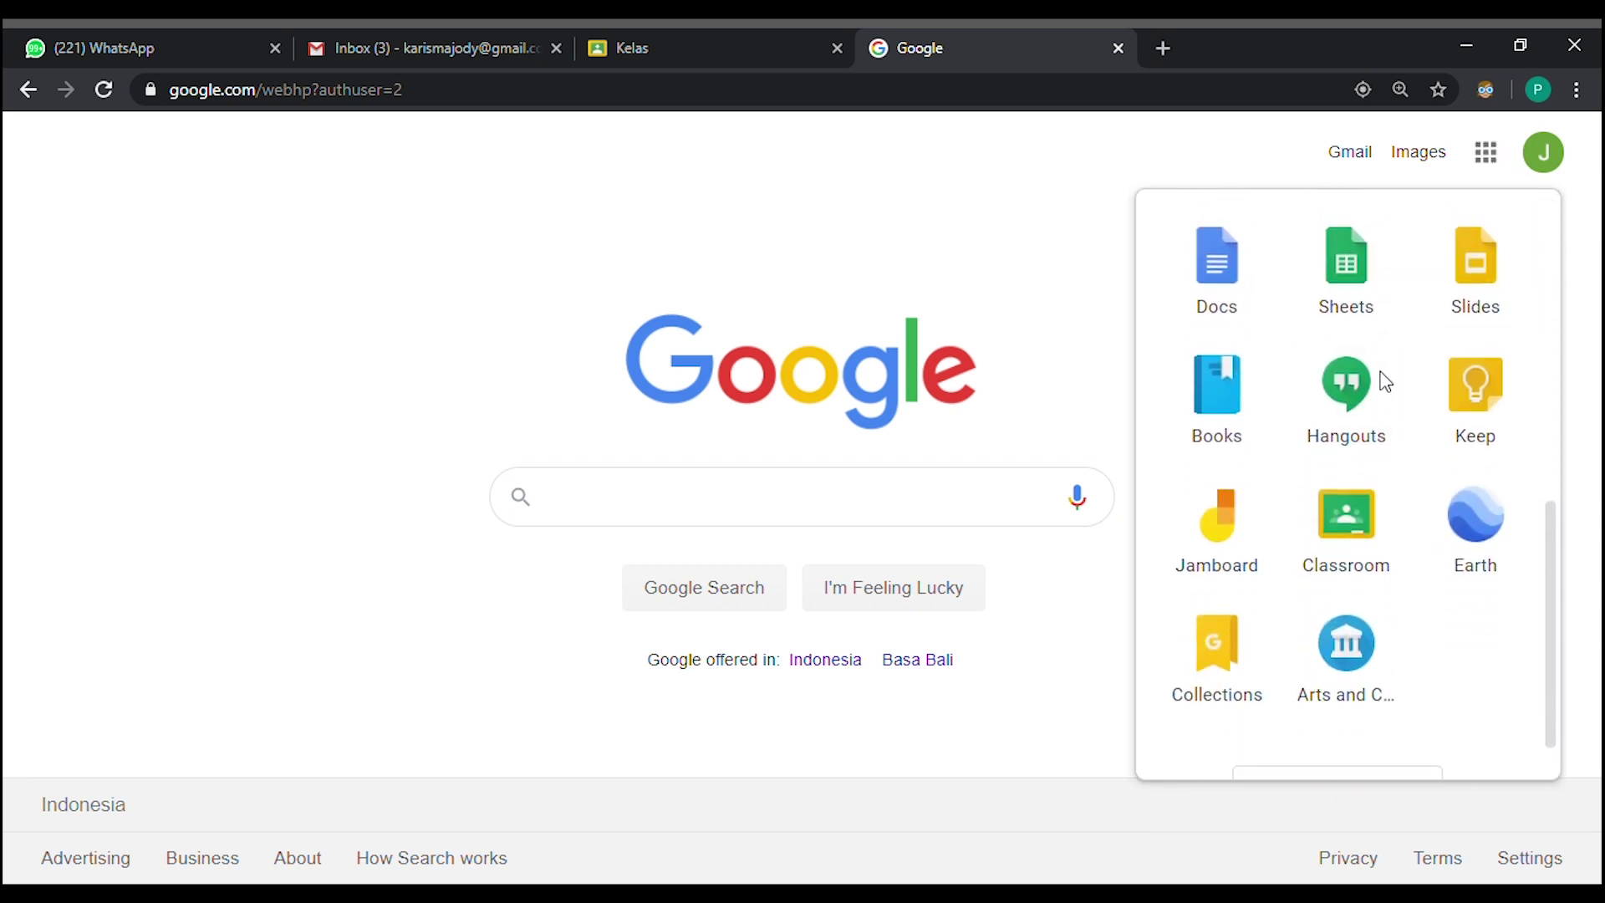
{"action": "scroll", "coordinate": [1388, 381], "scroll_direction": "down", "scroll_amount": 1}
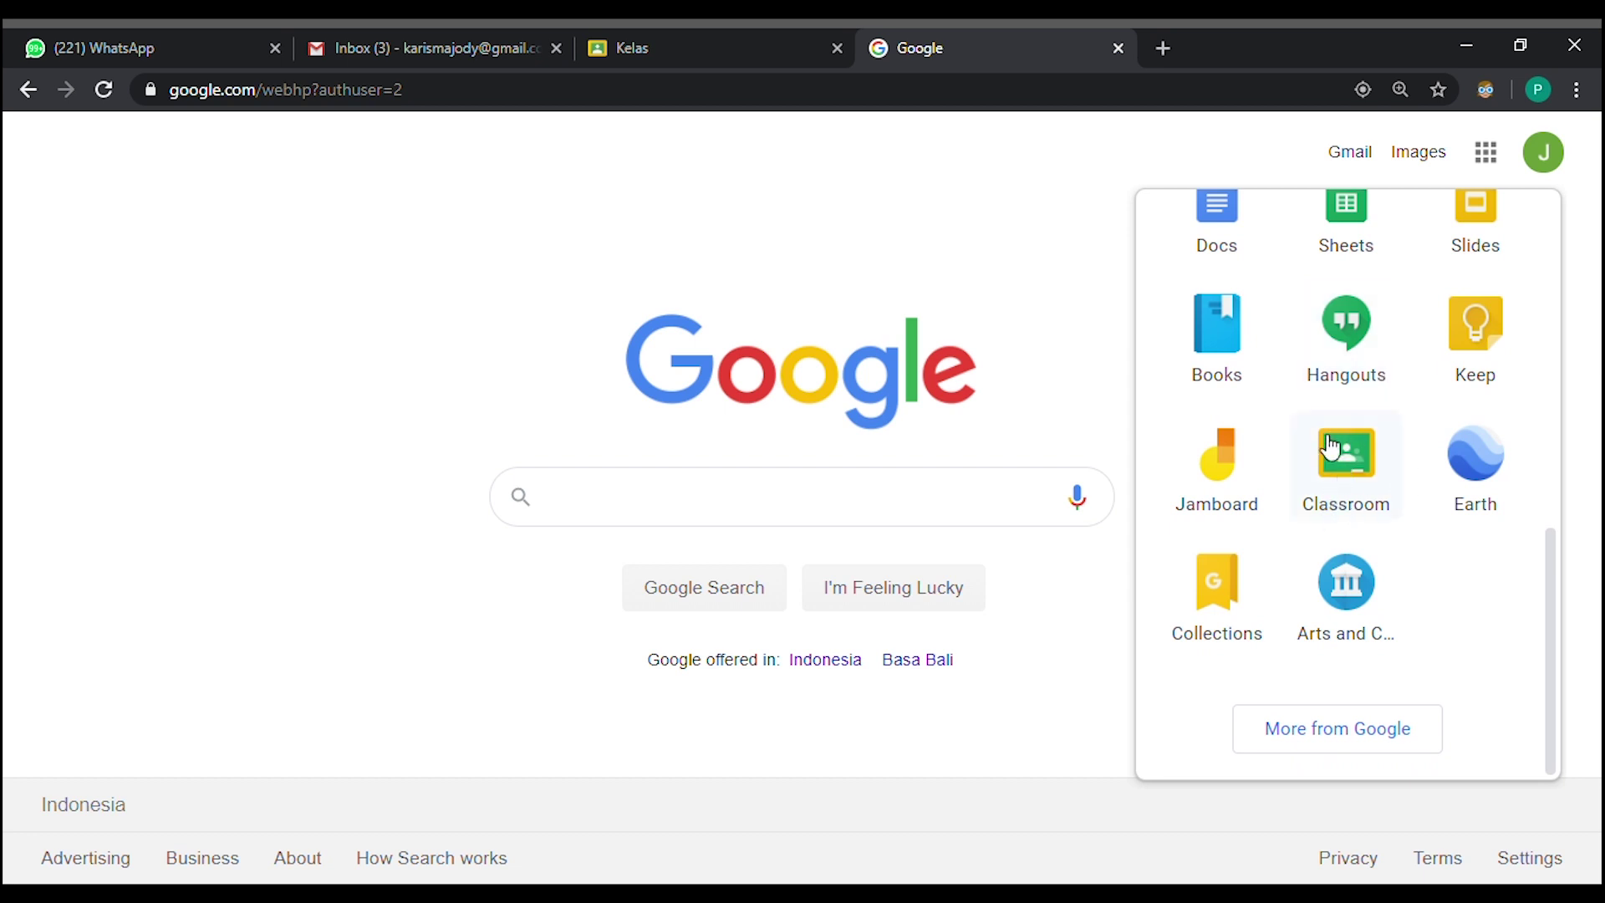
{"action": "left_click", "coordinate": [1372, 488]}
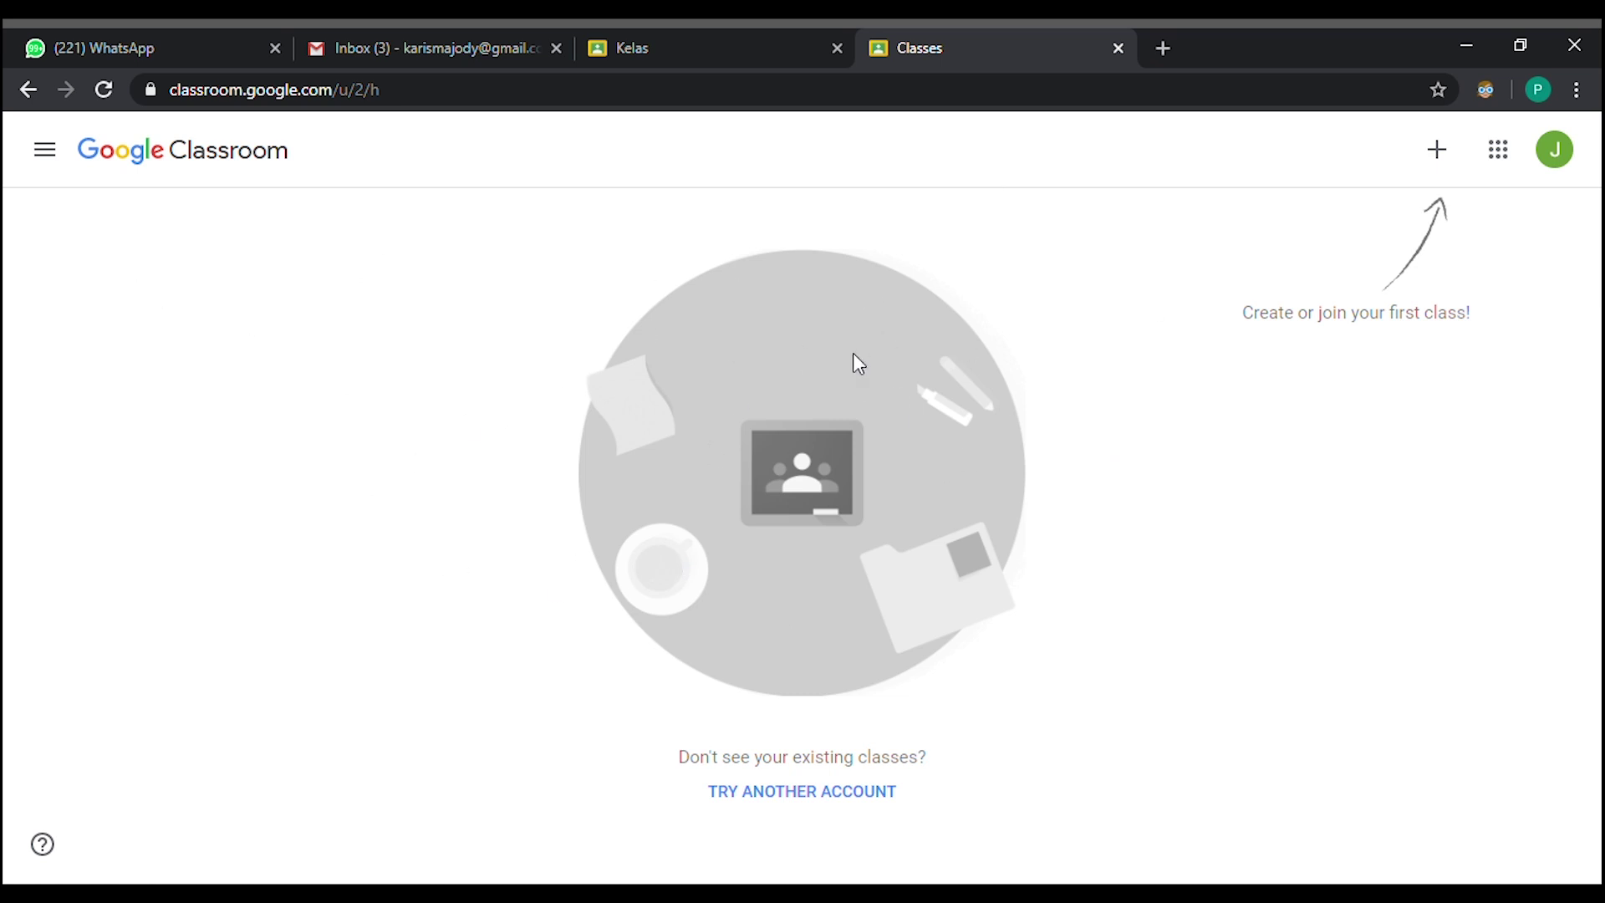
{"action": "left_click", "coordinate": [1118, 49]}
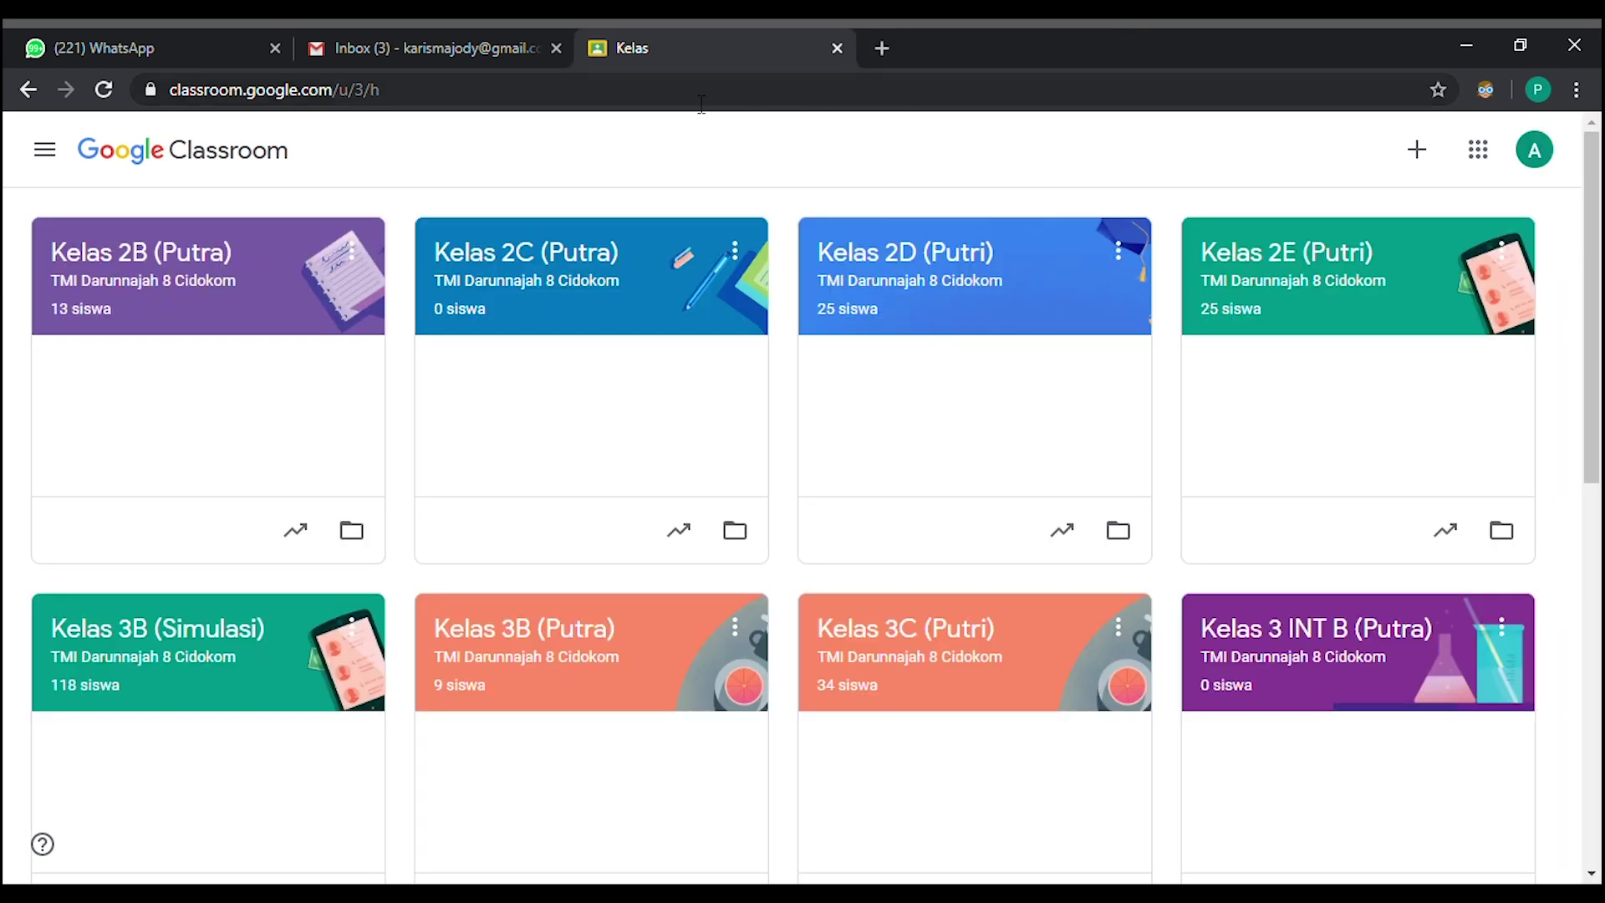
Step: Return to the Gmail inbox and check which account's e-mail address it belongs to
{"action": "left_click", "coordinate": [468, 50]}
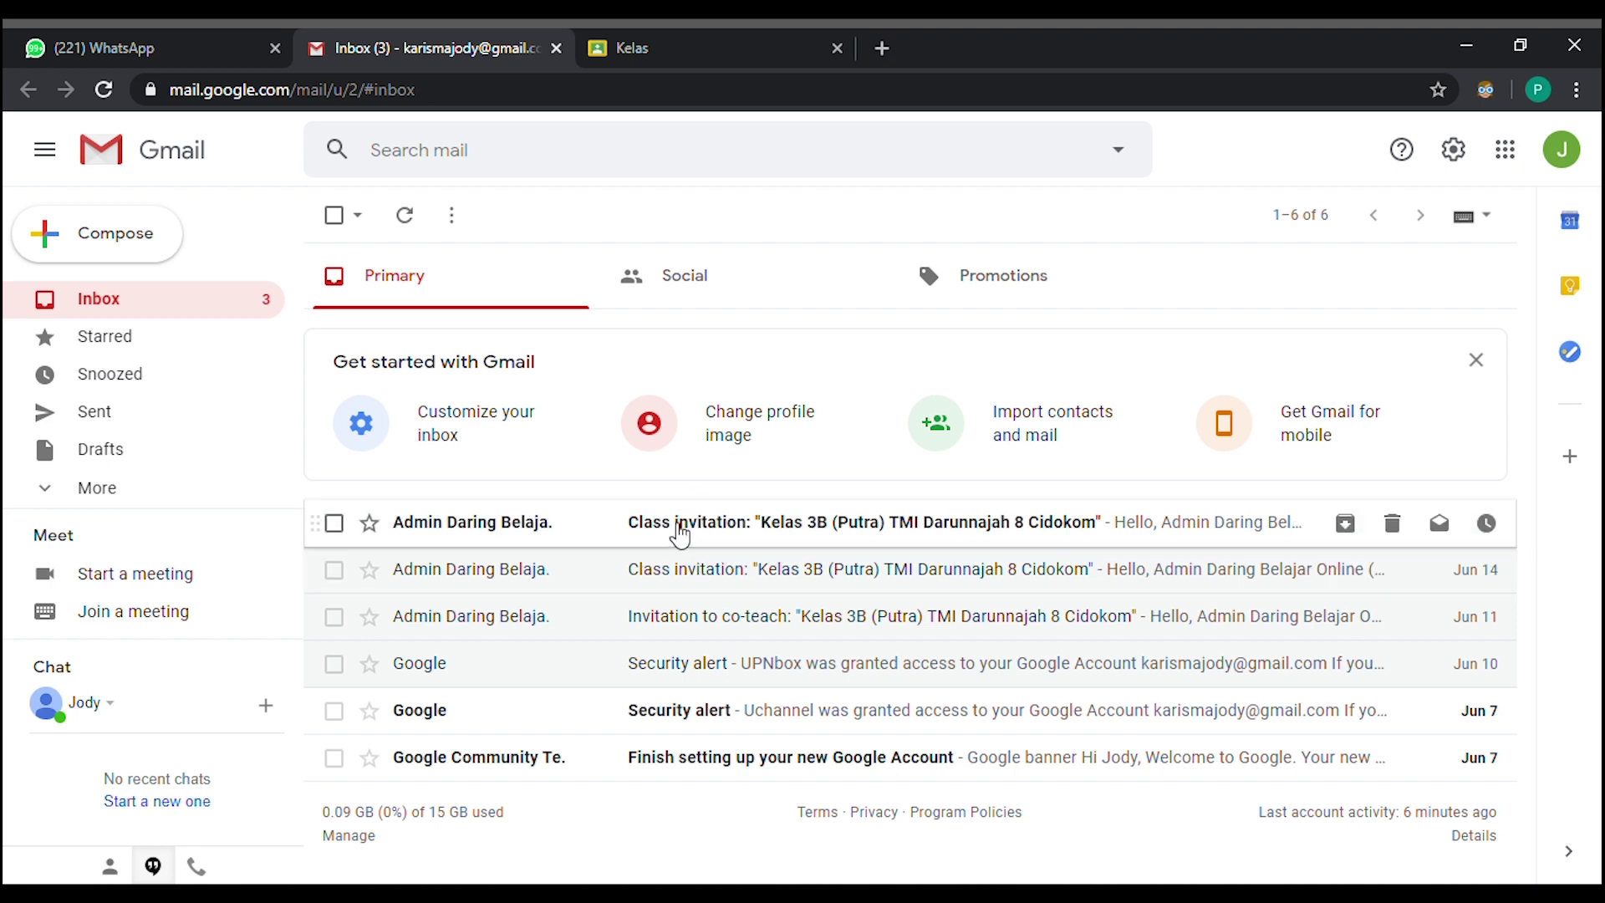
{"action": "left_click", "coordinate": [1563, 151]}
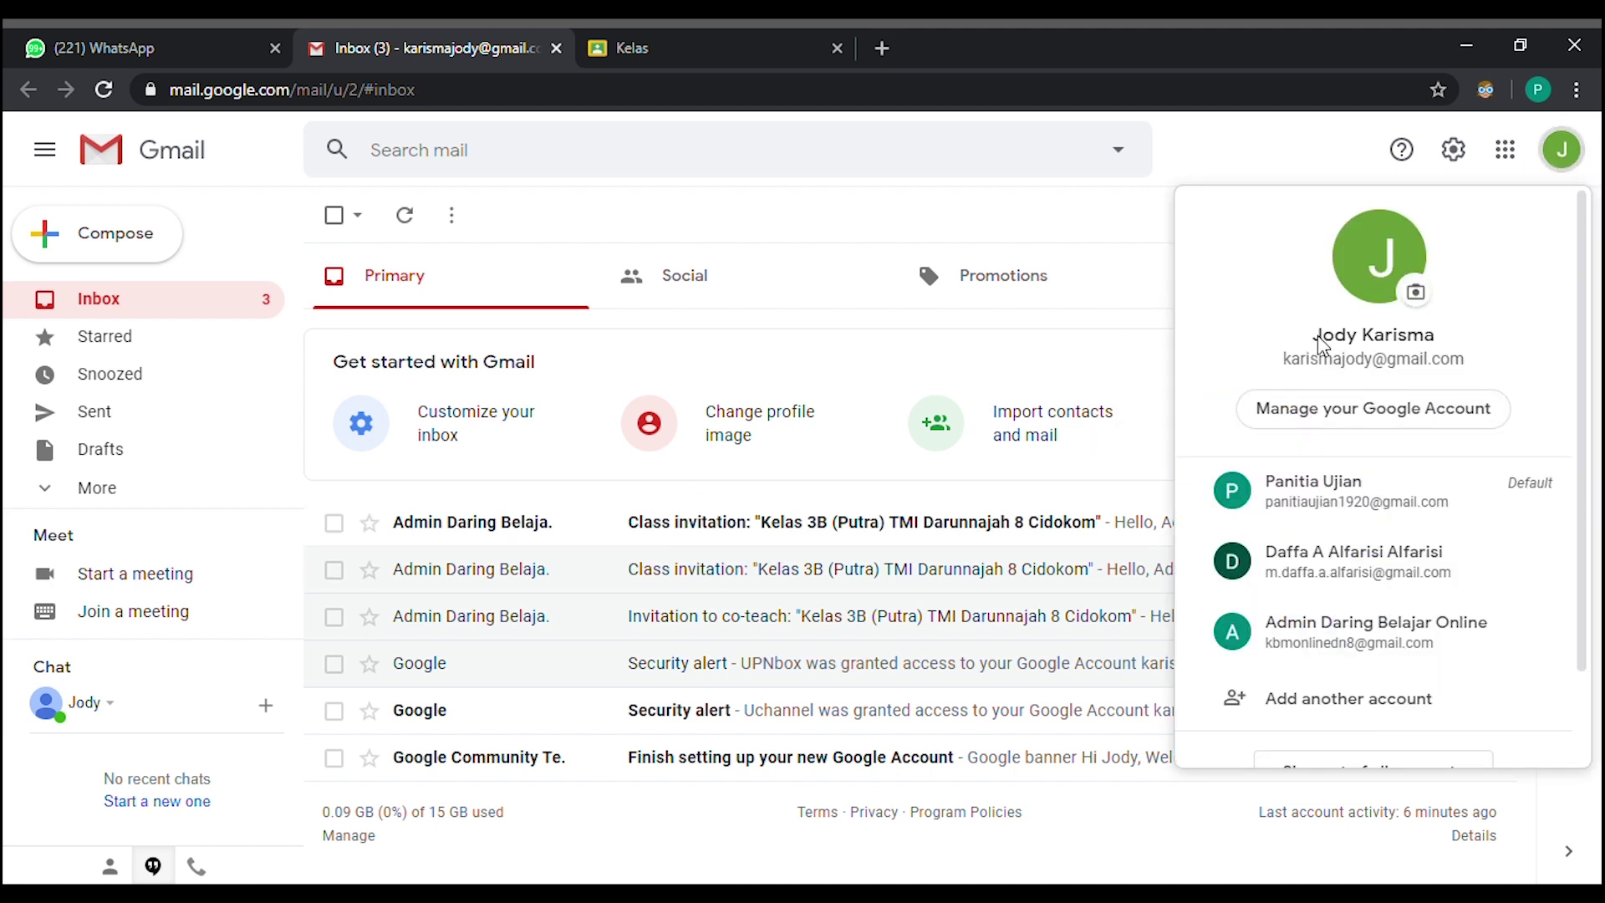
{"action": "left_click_drag", "start_coordinate": [1281, 368], "coordinate": [1484, 364]}
{"action": "left_click", "coordinate": [1085, 334]}
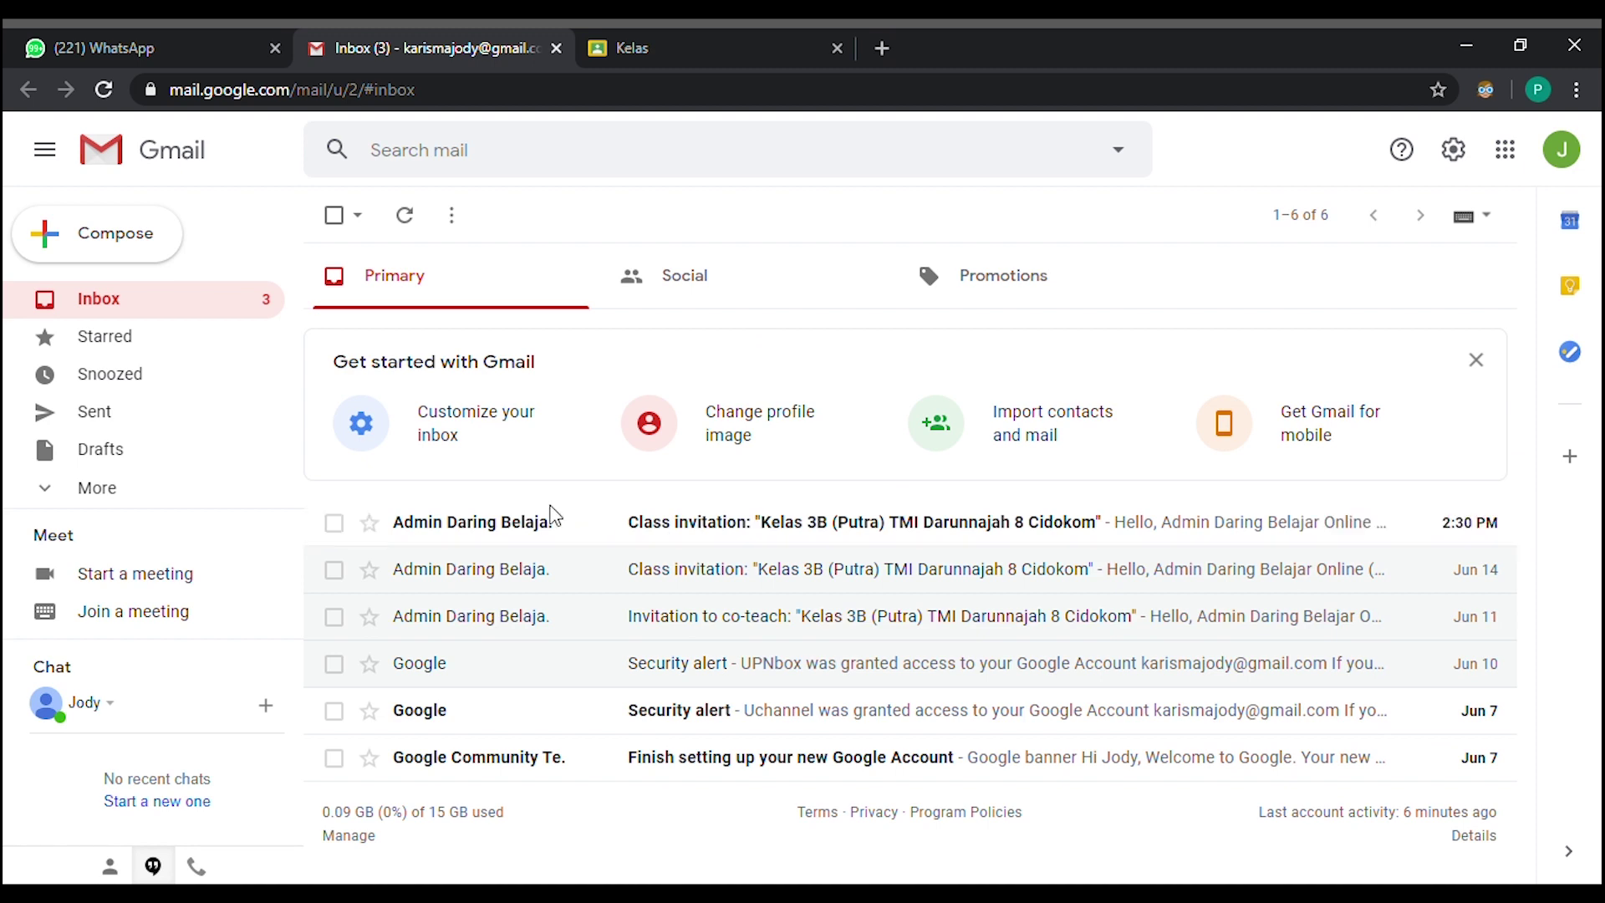
Step: Open the newest class invitation e-mail for "Kelas 3B (Putra)" and follow its join link
{"action": "left_click", "coordinate": [668, 529]}
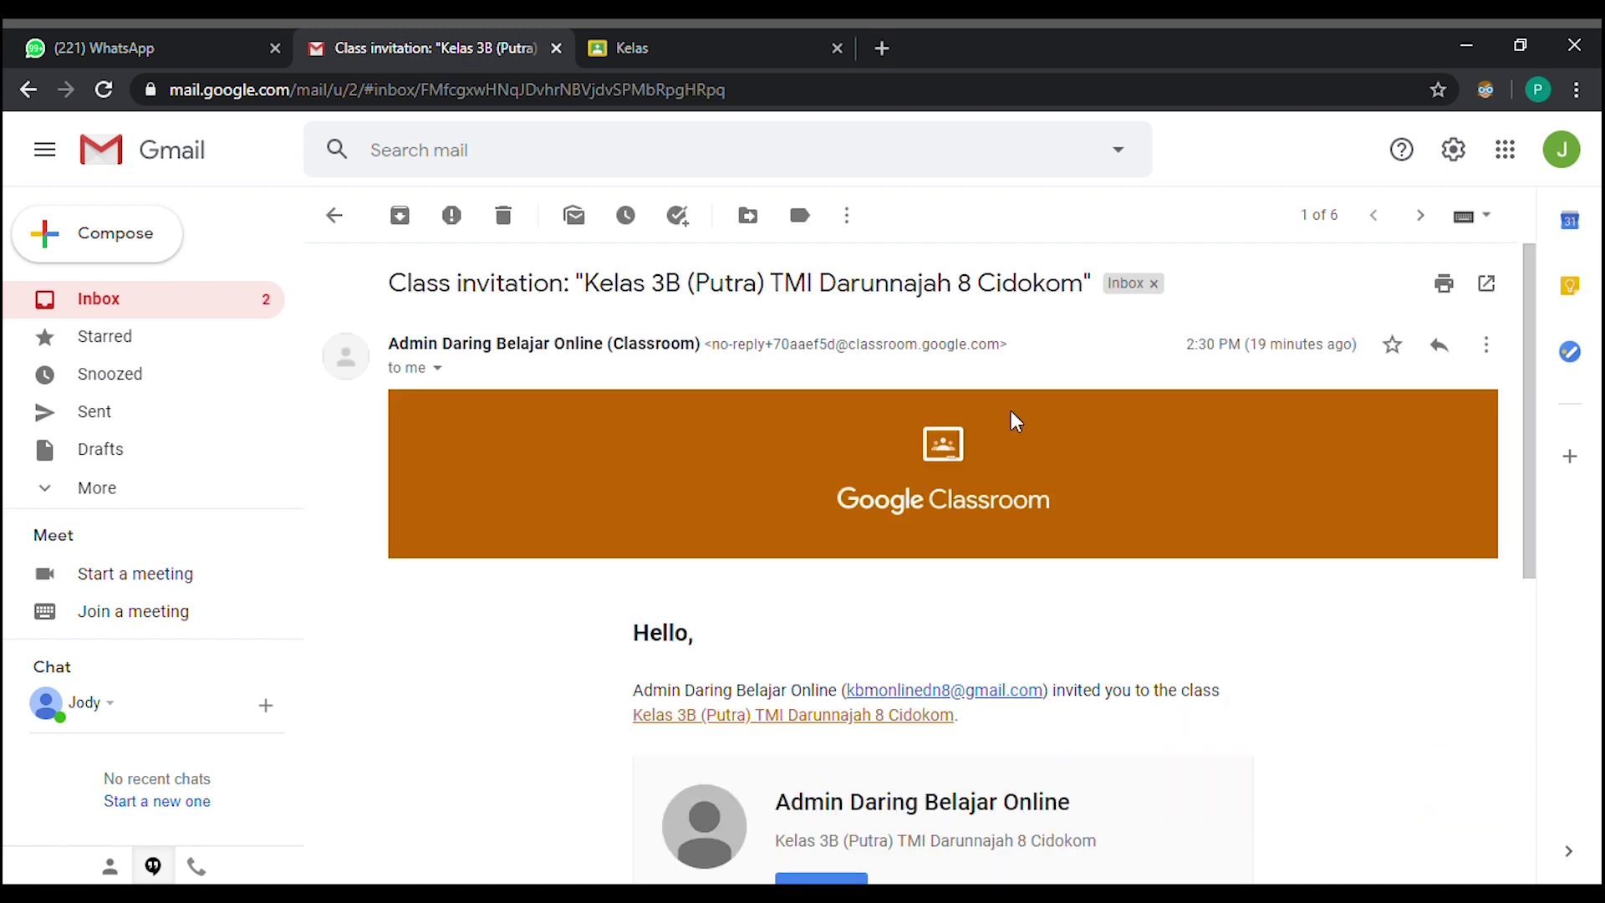
{"action": "scroll", "coordinate": [1014, 419], "scroll_direction": "down", "scroll_amount": 3}
{"action": "scroll", "coordinate": [941, 397], "scroll_direction": "down", "scroll_amount": 4}
{"action": "scroll", "coordinate": [936, 404], "scroll_direction": "up", "scroll_amount": 4}
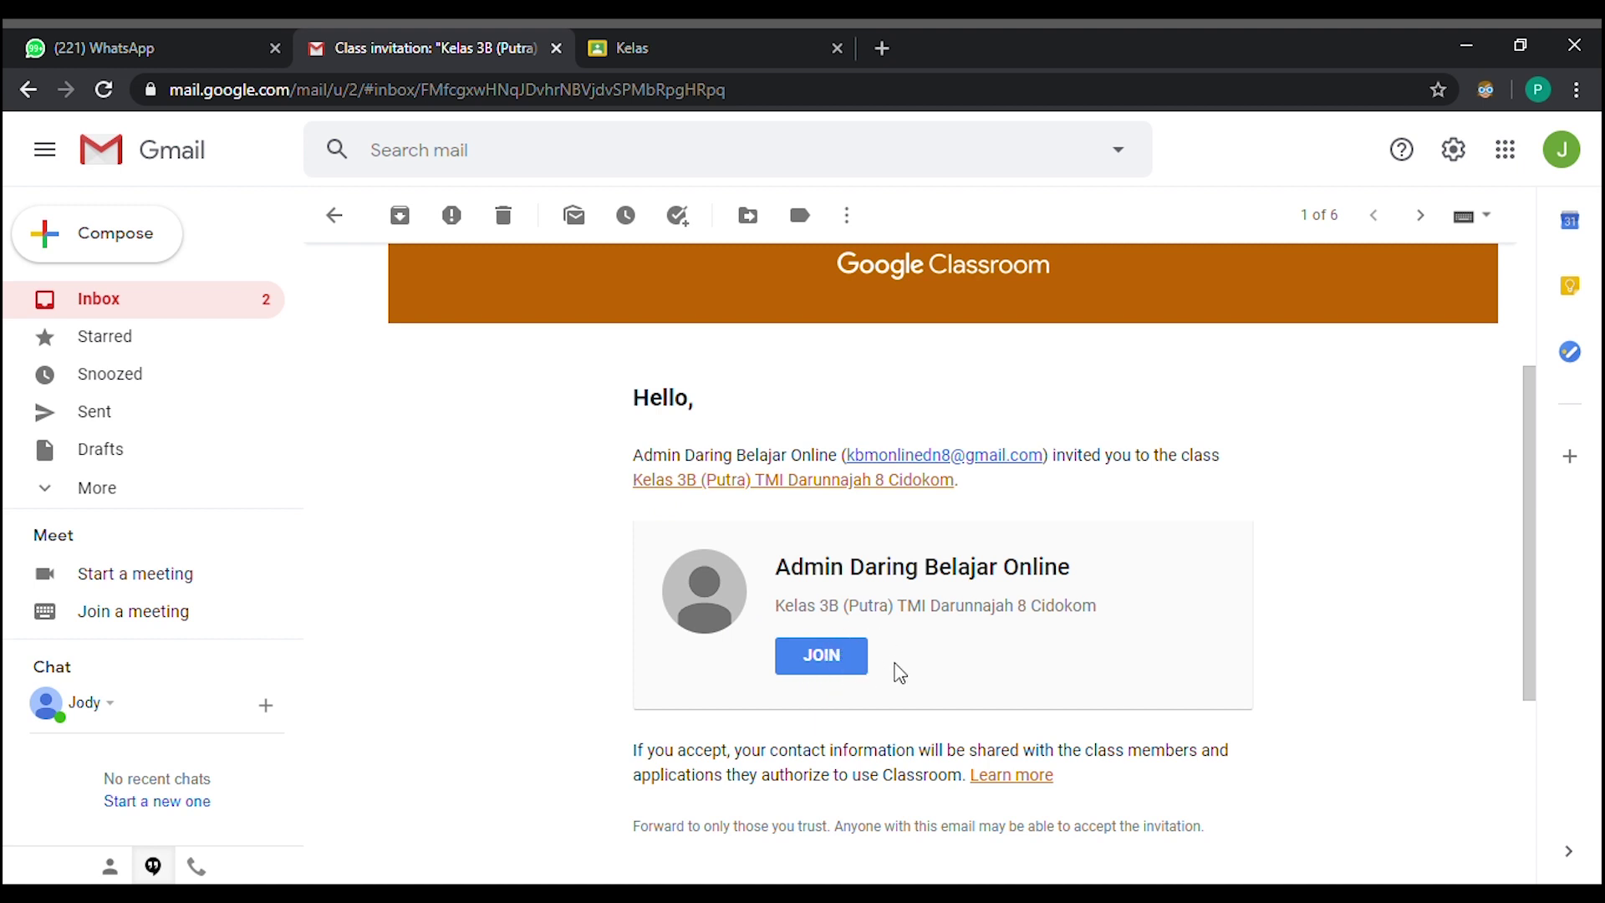
{"action": "left_click", "coordinate": [815, 662]}
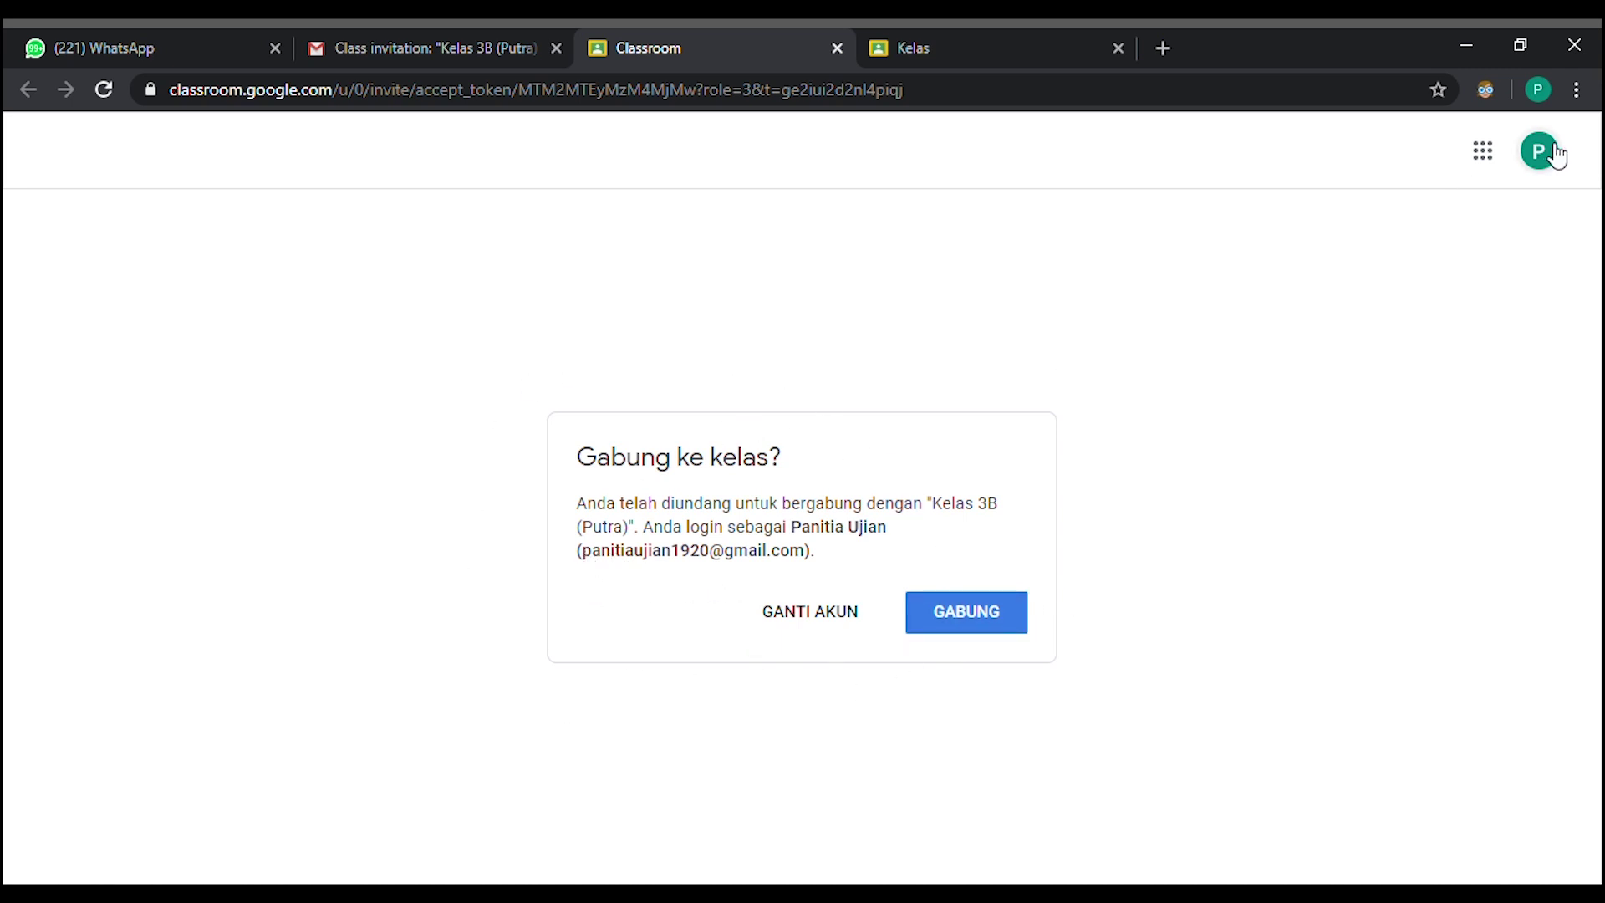
Step: Switch the invitation to the invited student's account, verify its name and e-mail, and join "Kelas 3B (Putra)"
{"action": "left_click", "coordinate": [813, 611]}
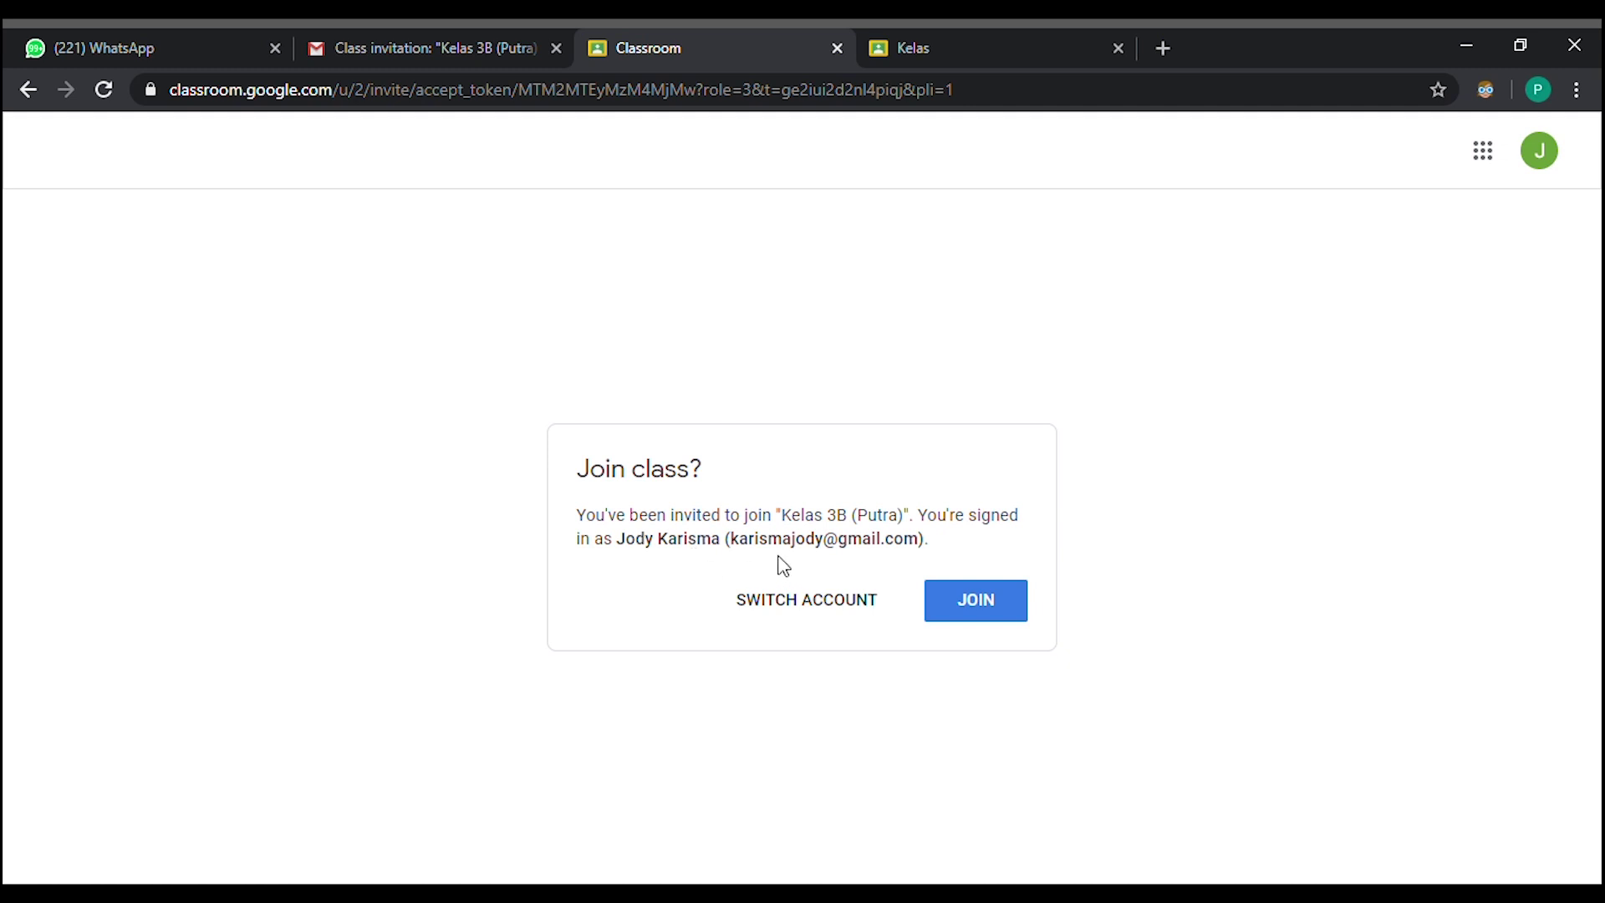
{"action": "left_click_drag", "start_coordinate": [623, 544], "coordinate": [746, 545]}
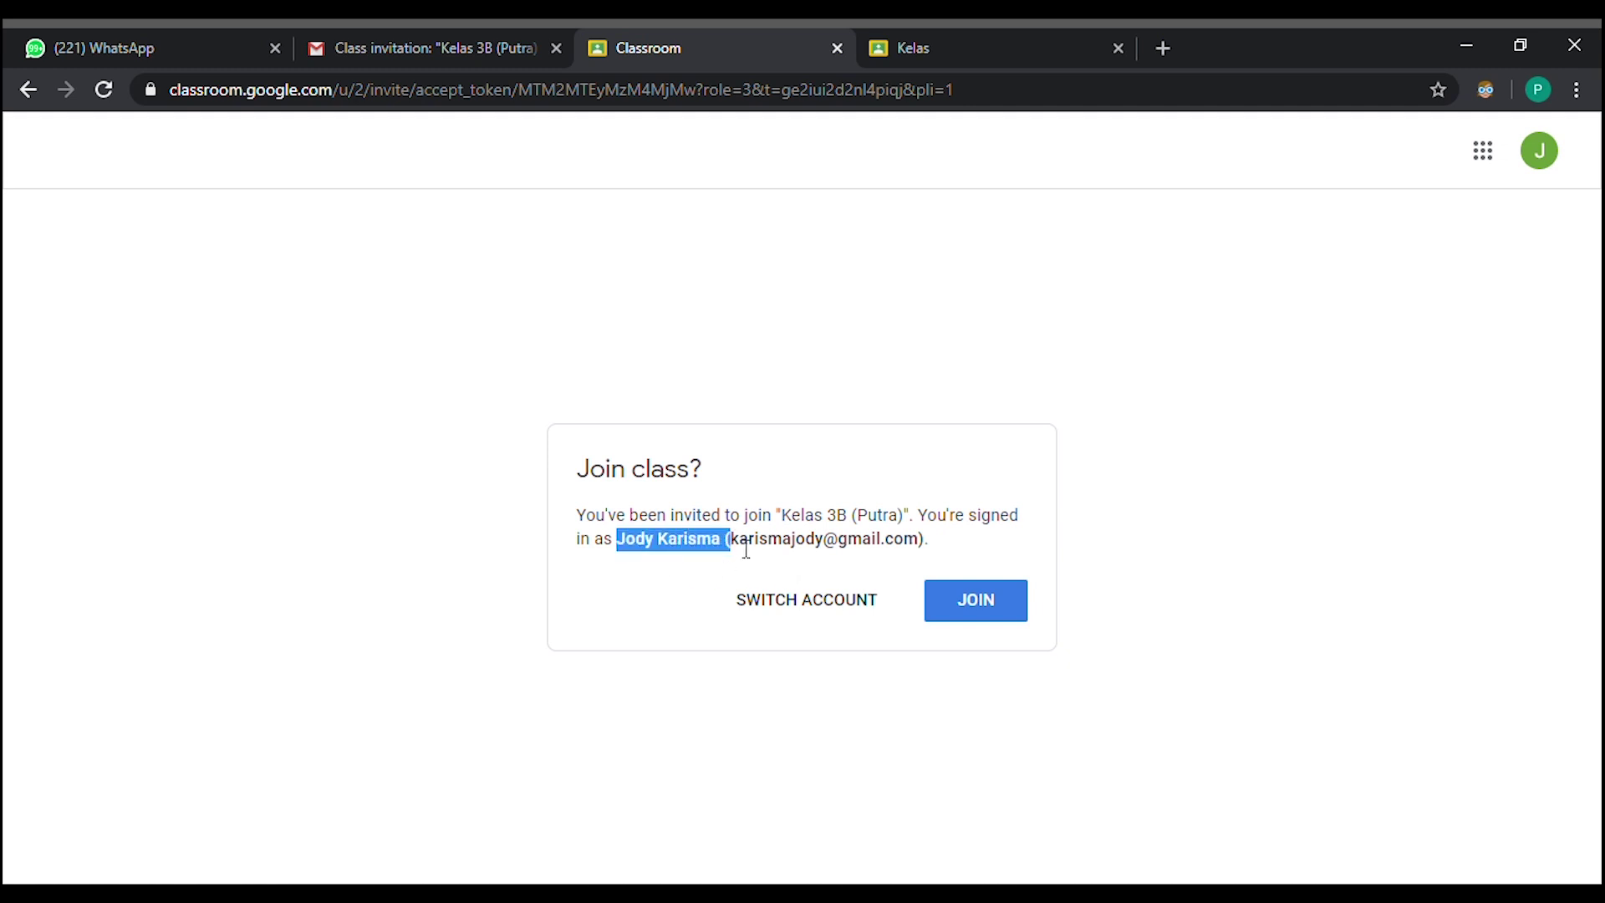
{"action": "left_click", "coordinate": [832, 490]}
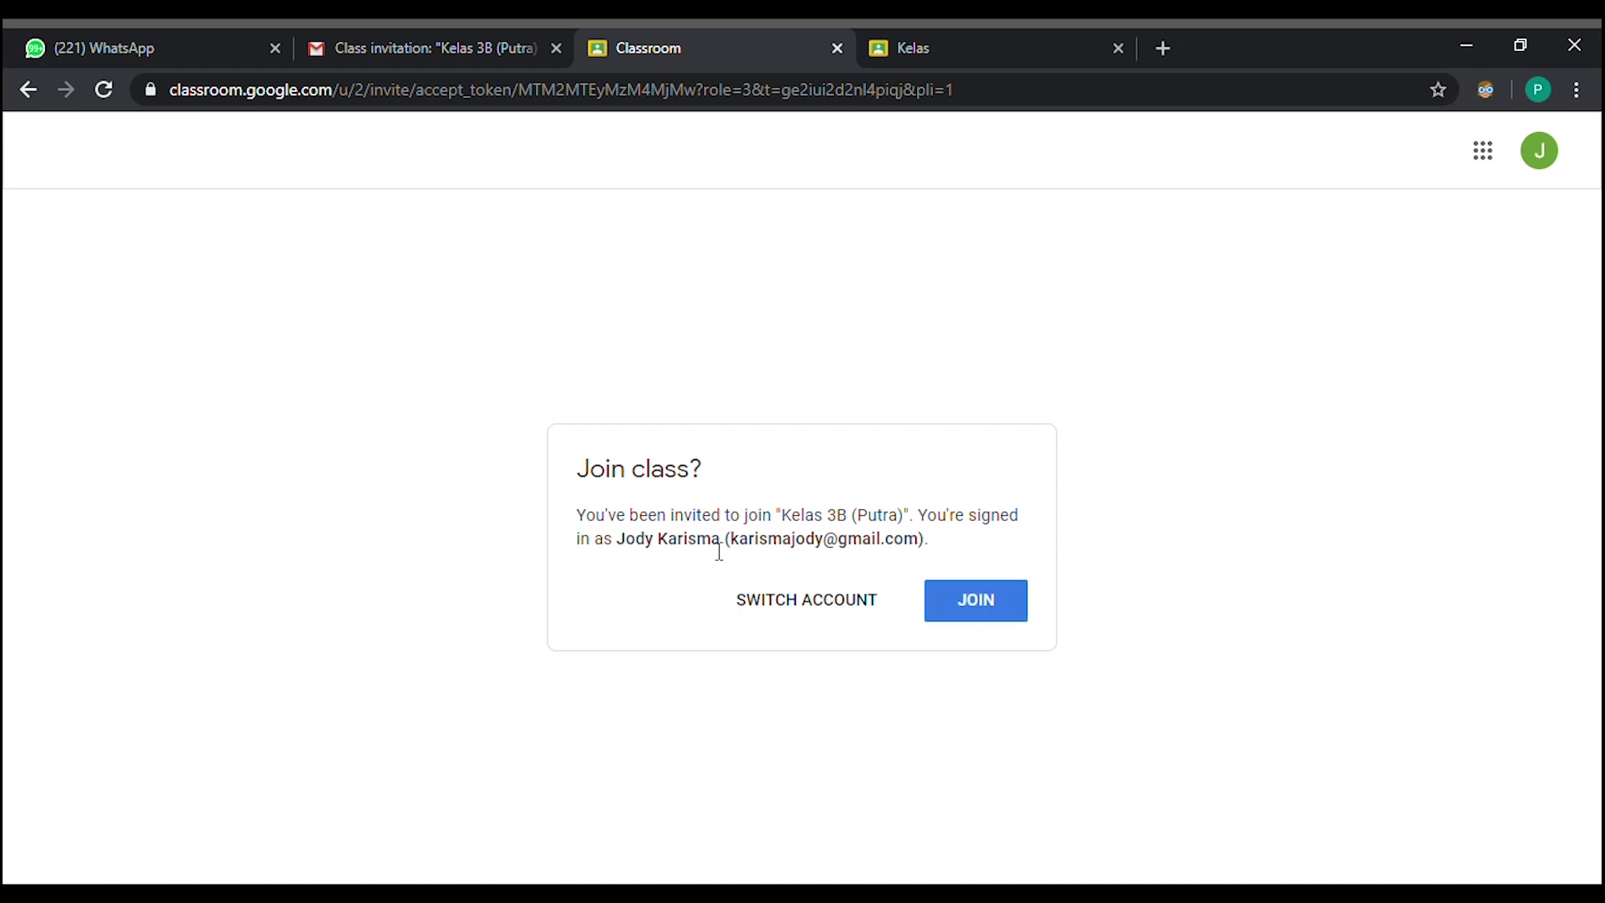
{"action": "left_click_drag", "start_coordinate": [635, 546], "coordinate": [939, 543]}
{"action": "left_click", "coordinate": [871, 543]}
{"action": "left_click_drag", "start_coordinate": [725, 543], "coordinate": [938, 544]}
{"action": "left_click", "coordinate": [983, 614]}
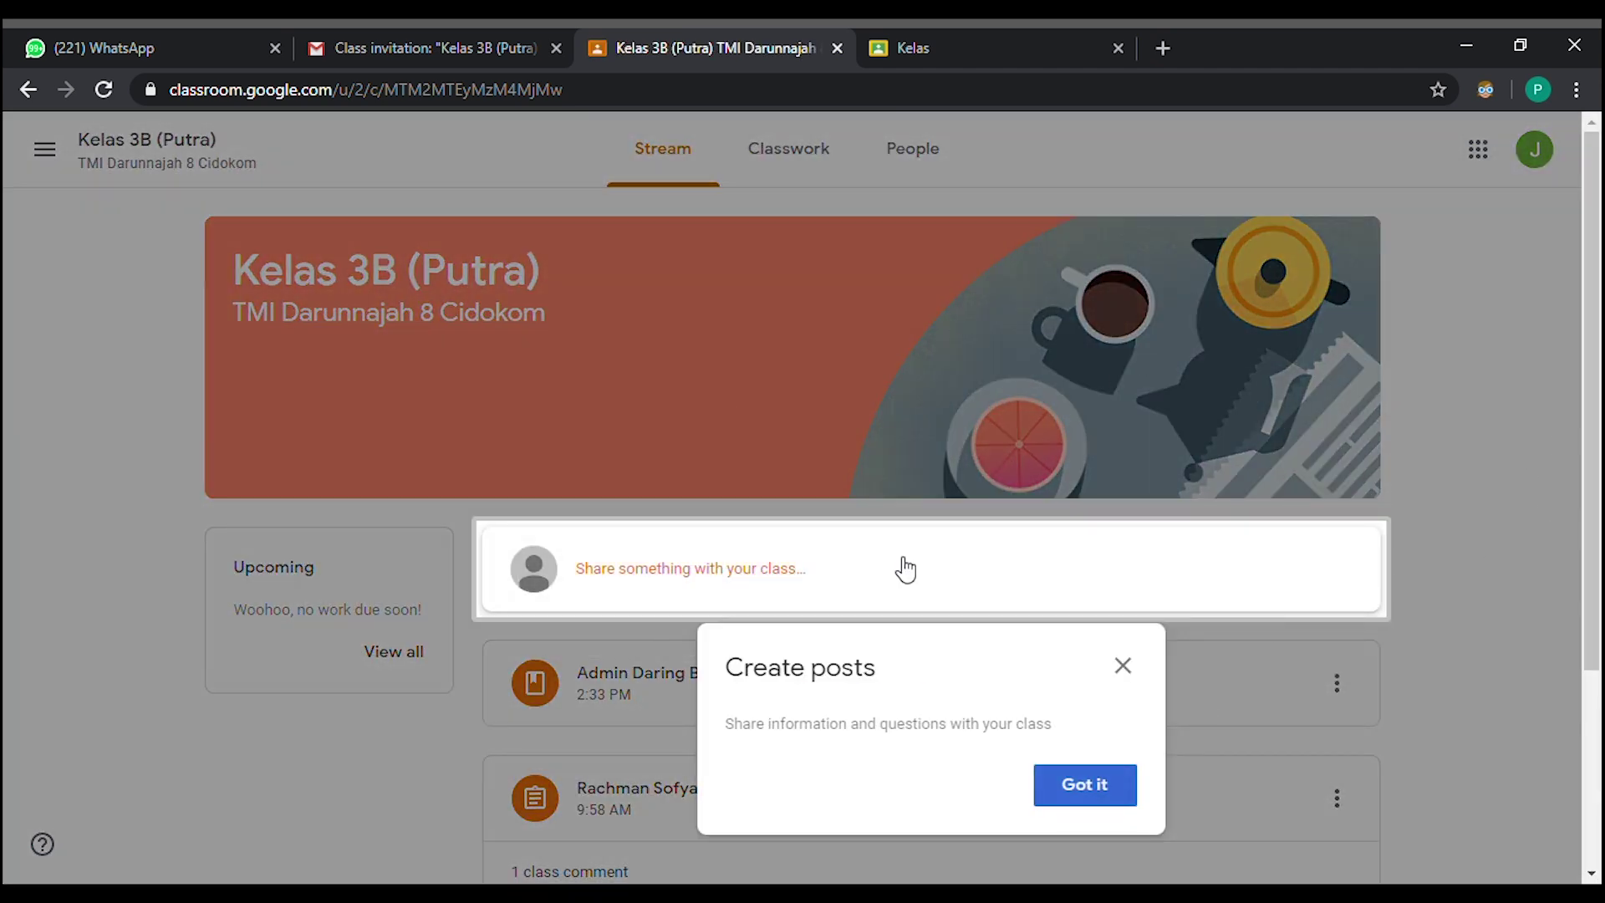
Step: Dismiss the tip about creating posts and look through the posts in the Kelas 3B (Putra) stream
{"action": "left_click", "coordinate": [1073, 798]}
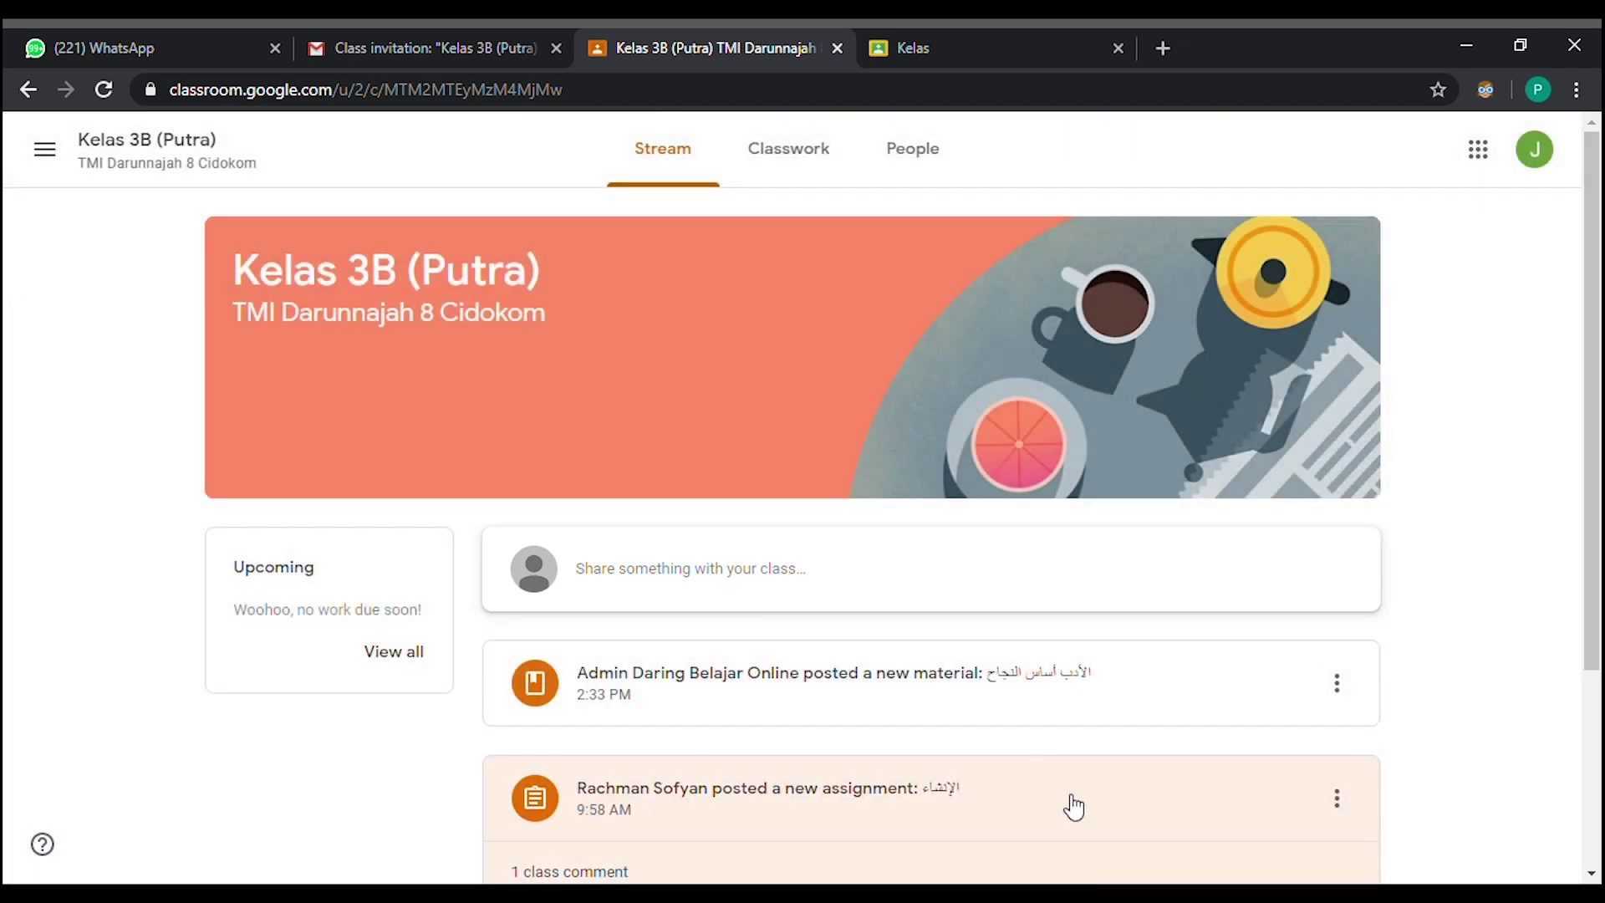
{"action": "scroll", "coordinate": [959, 630], "scroll_direction": "down", "scroll_amount": 3}
{"action": "scroll", "coordinate": [960, 630], "scroll_direction": "up", "scroll_amount": 3}
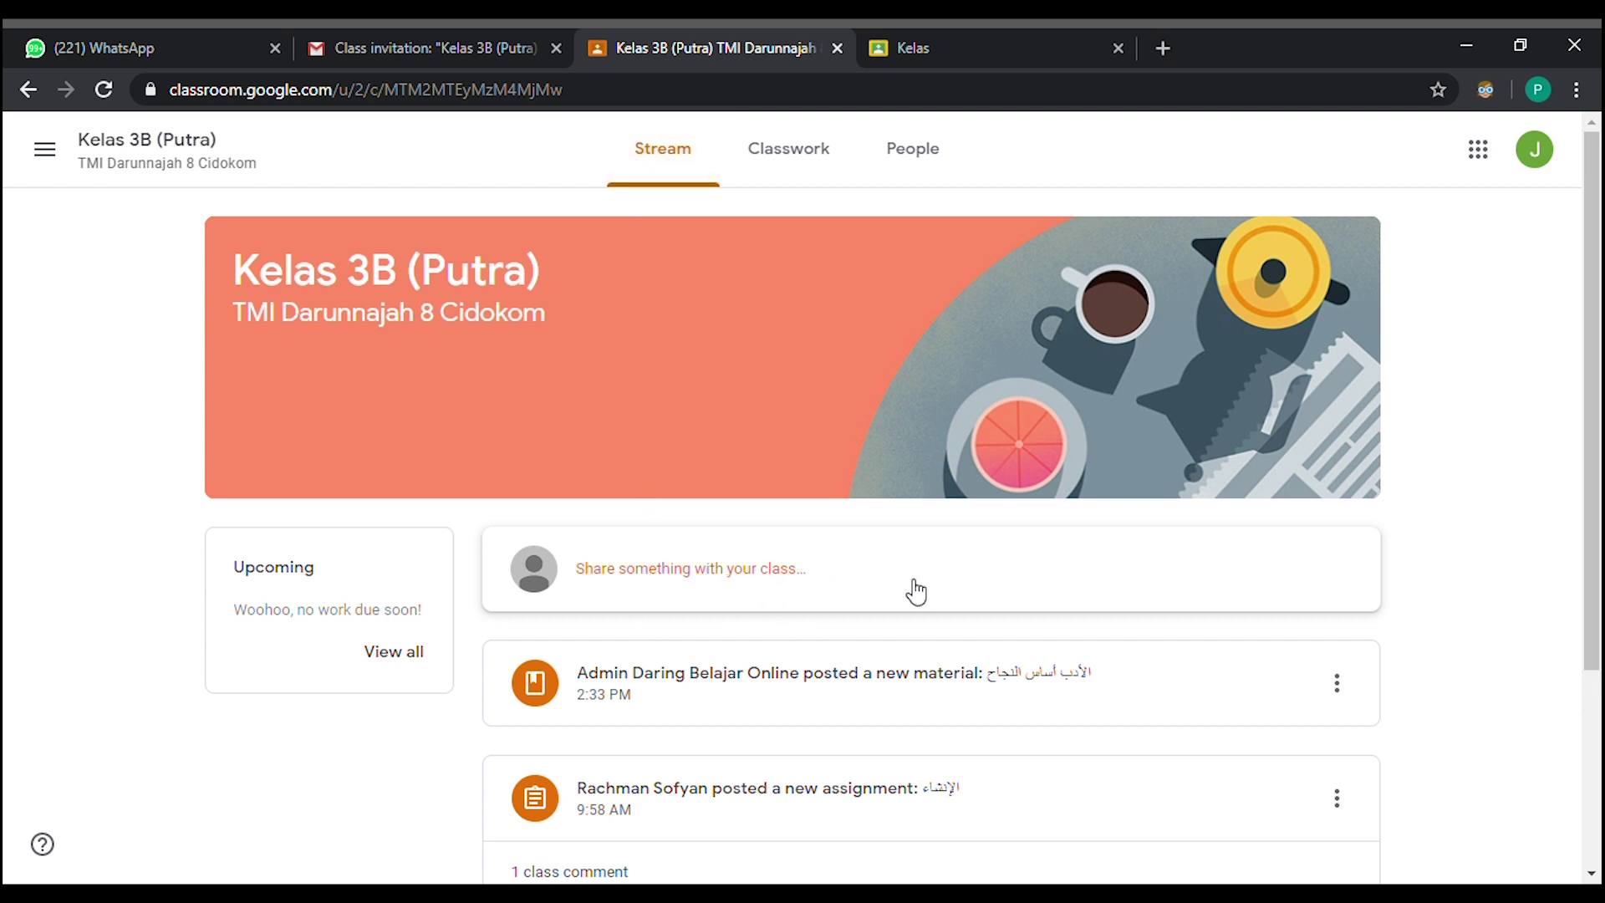
{"action": "scroll", "coordinate": [712, 640], "scroll_direction": "down", "scroll_amount": 3}
{"action": "scroll", "coordinate": [710, 640], "scroll_direction": "up", "scroll_amount": 3}
{"action": "scroll", "coordinate": [712, 641], "scroll_direction": "down", "scroll_amount": 3}
{"action": "scroll", "coordinate": [713, 640], "scroll_direction": "up", "scroll_amount": 3}
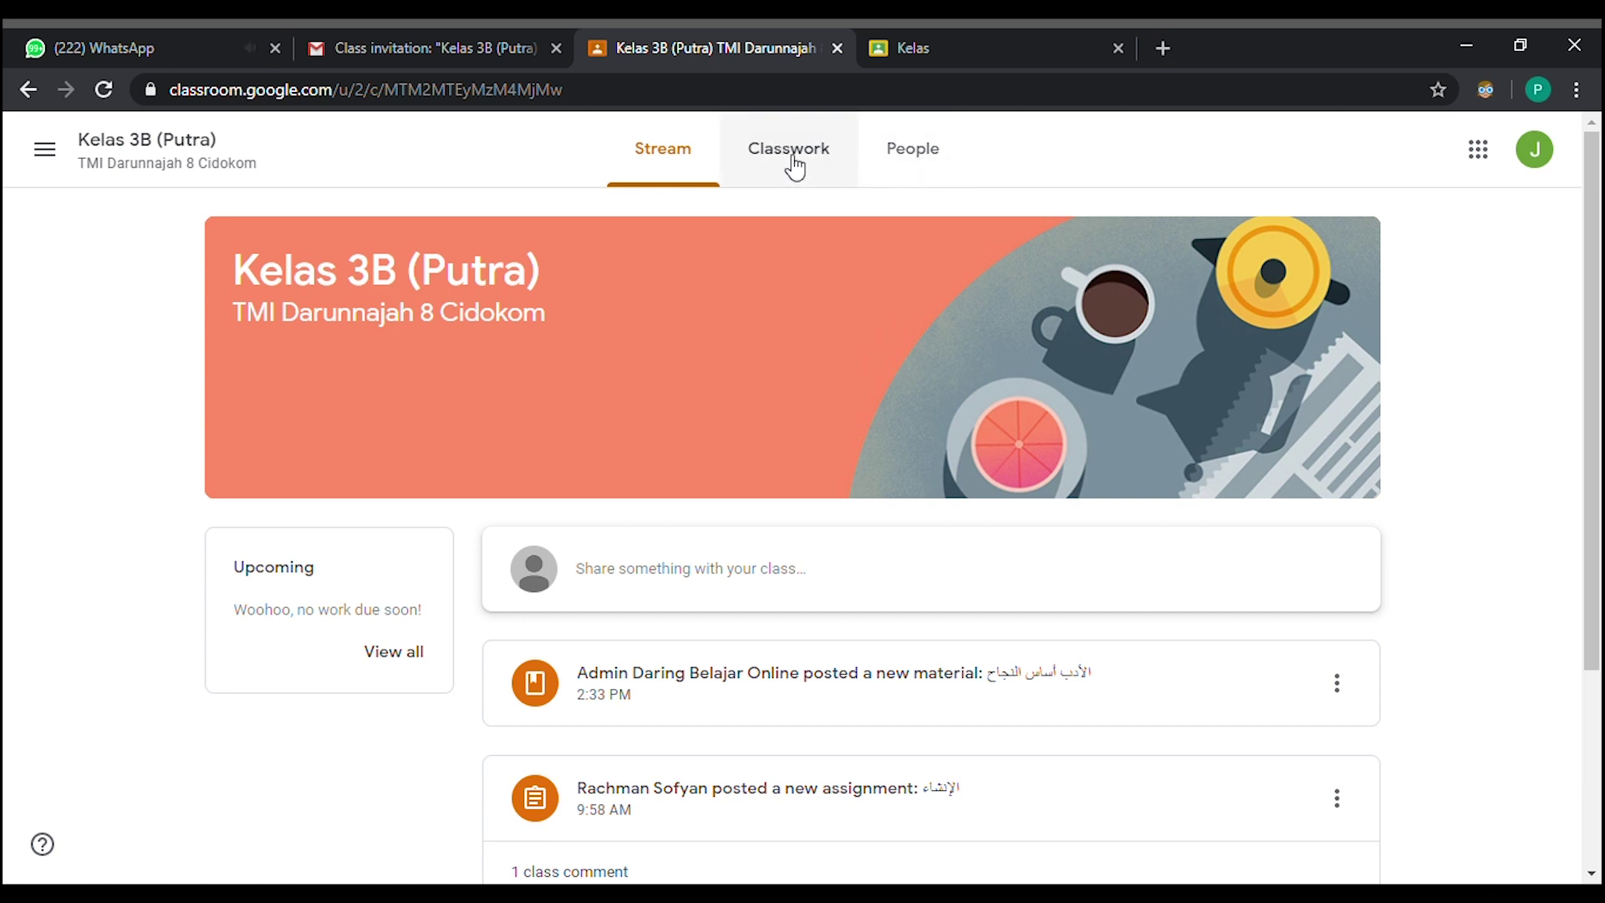
Step: Open the class's People page, expand the full teacher list, and review the teachers and classmates
{"action": "left_click", "coordinate": [934, 170]}
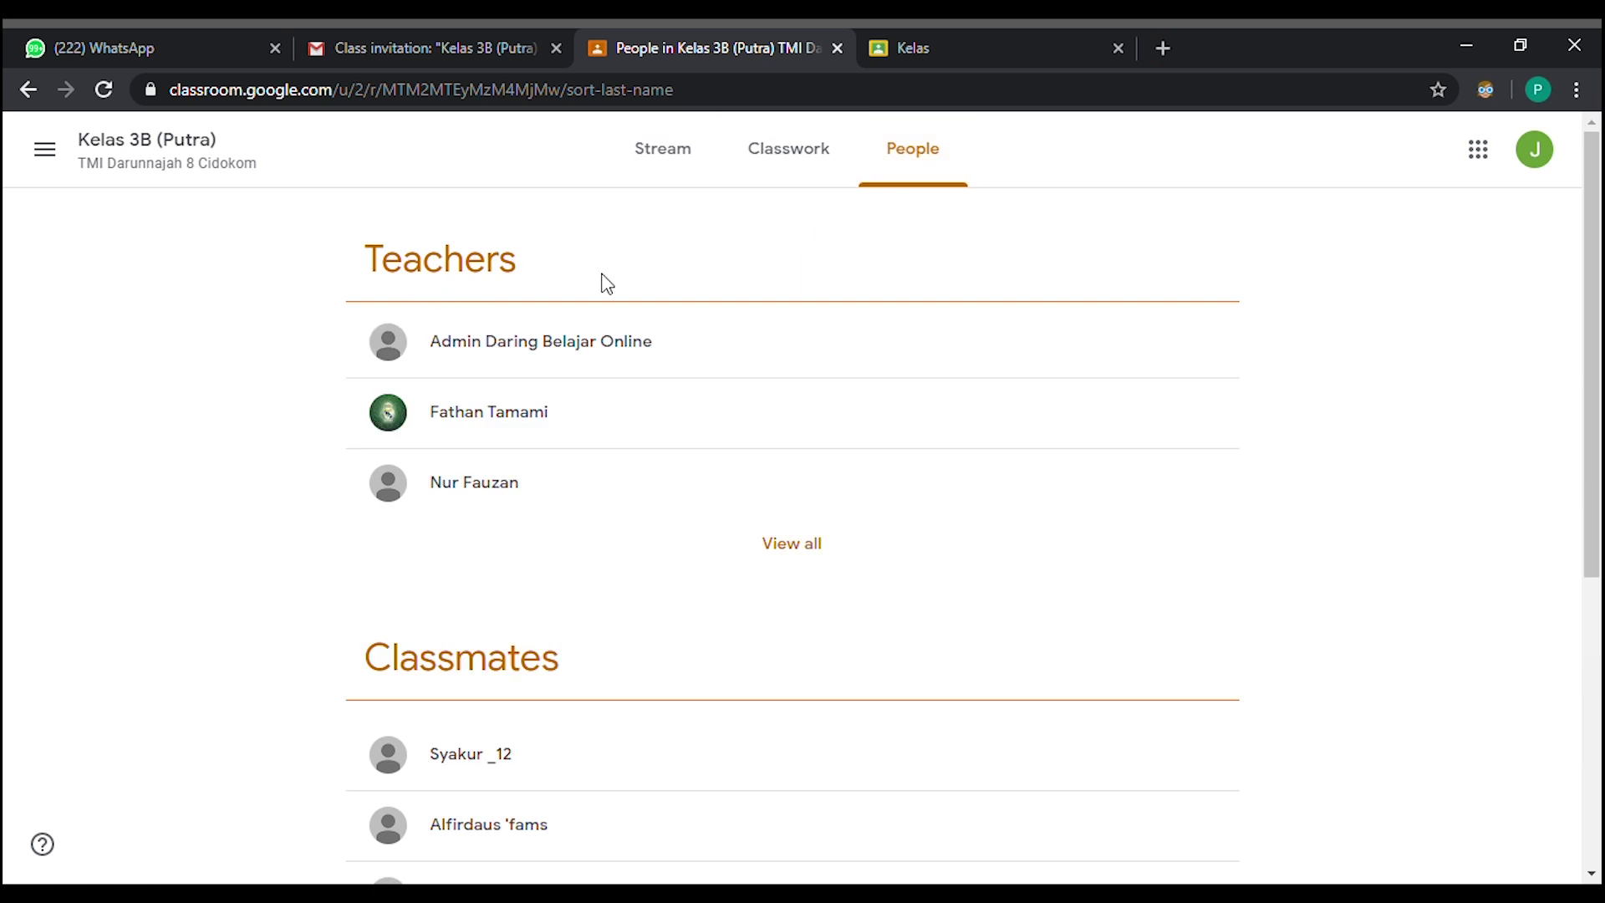
{"action": "left_click", "coordinate": [790, 558]}
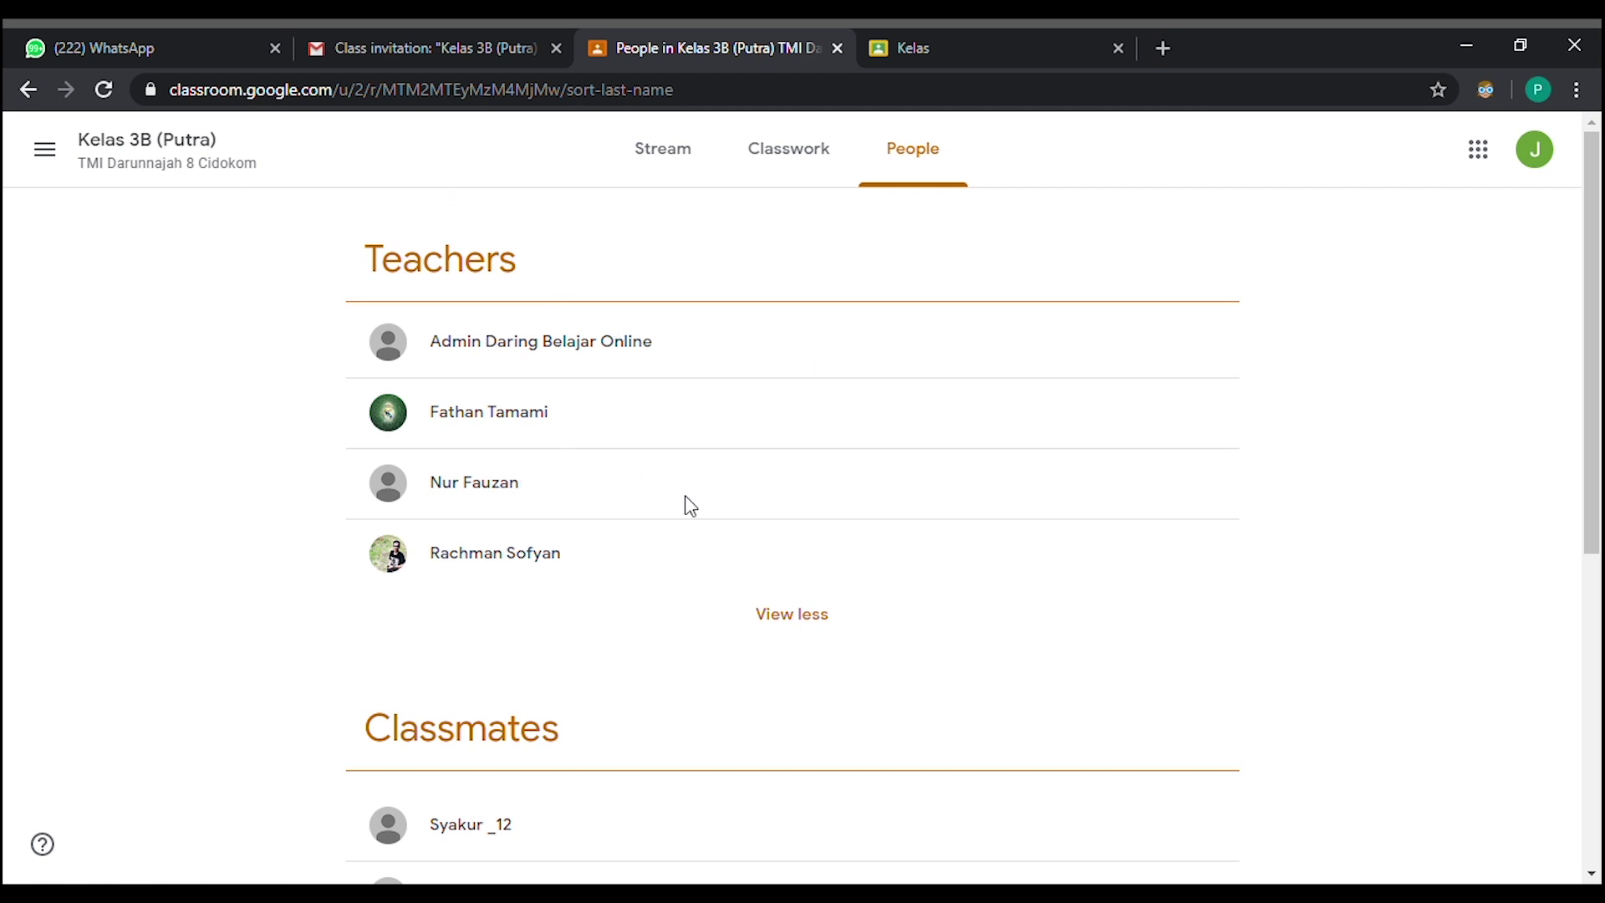
{"action": "scroll", "coordinate": [765, 441], "scroll_direction": "down", "scroll_amount": 1}
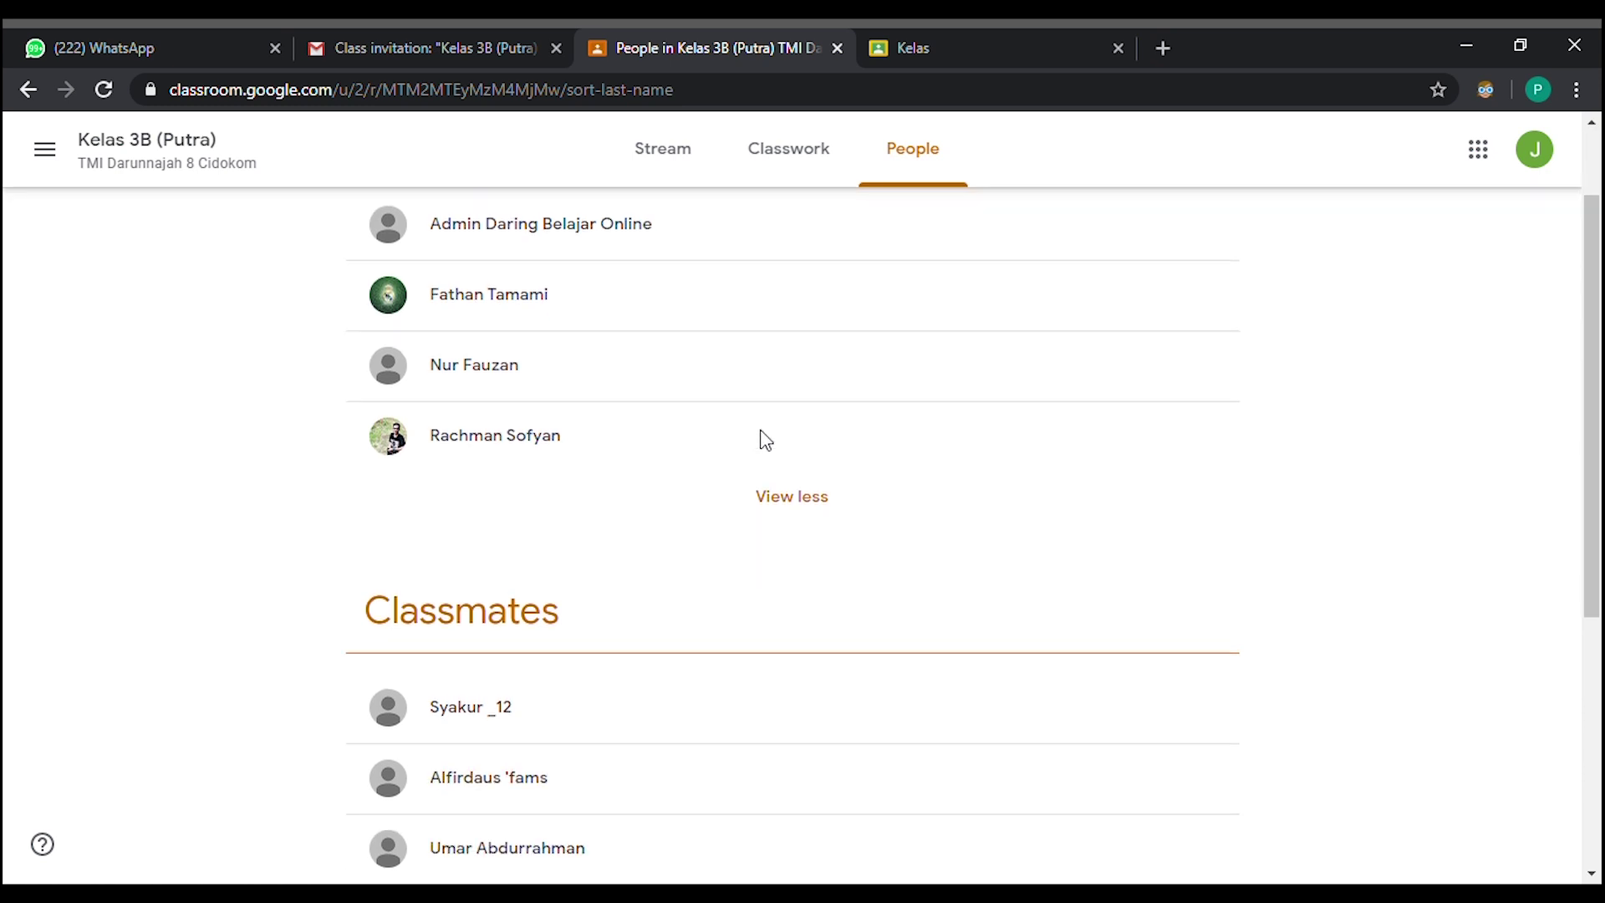
{"action": "scroll", "coordinate": [721, 398], "scroll_direction": "down", "scroll_amount": 2}
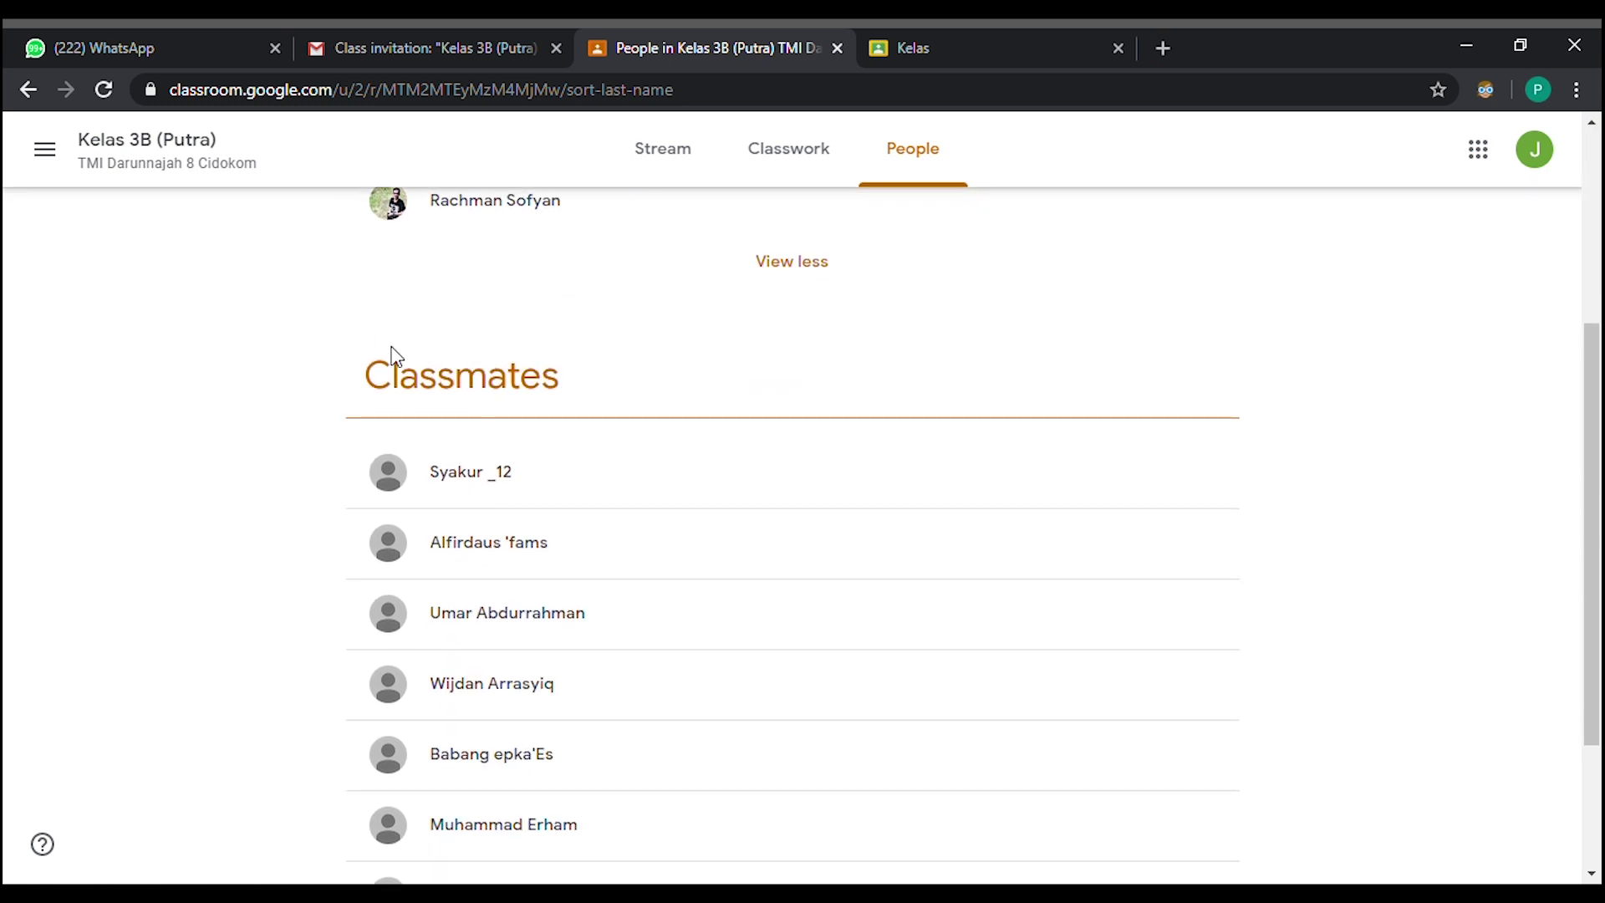
{"action": "scroll", "coordinate": [640, 441], "scroll_direction": "down", "scroll_amount": 1}
{"action": "scroll", "coordinate": [535, 395], "scroll_direction": "down", "scroll_amount": 1}
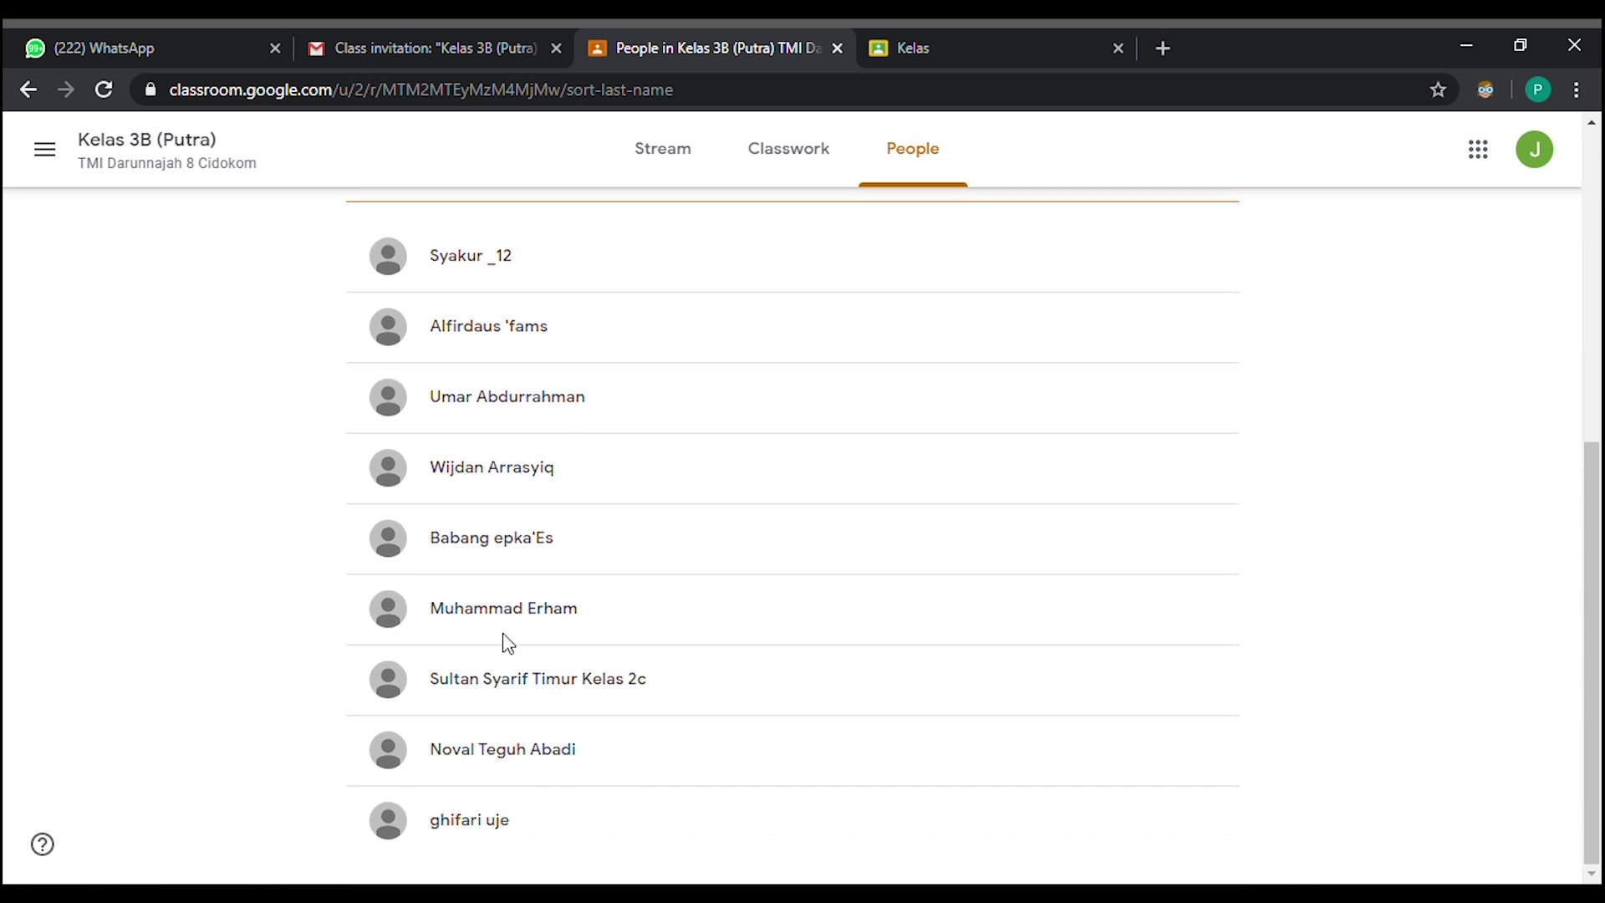
{"action": "scroll", "coordinate": [637, 624], "scroll_direction": "up", "scroll_amount": 5}
{"action": "scroll", "coordinate": [636, 624], "scroll_direction": "down", "scroll_amount": 5}
{"action": "scroll", "coordinate": [769, 457], "scroll_direction": "up", "scroll_amount": 6}
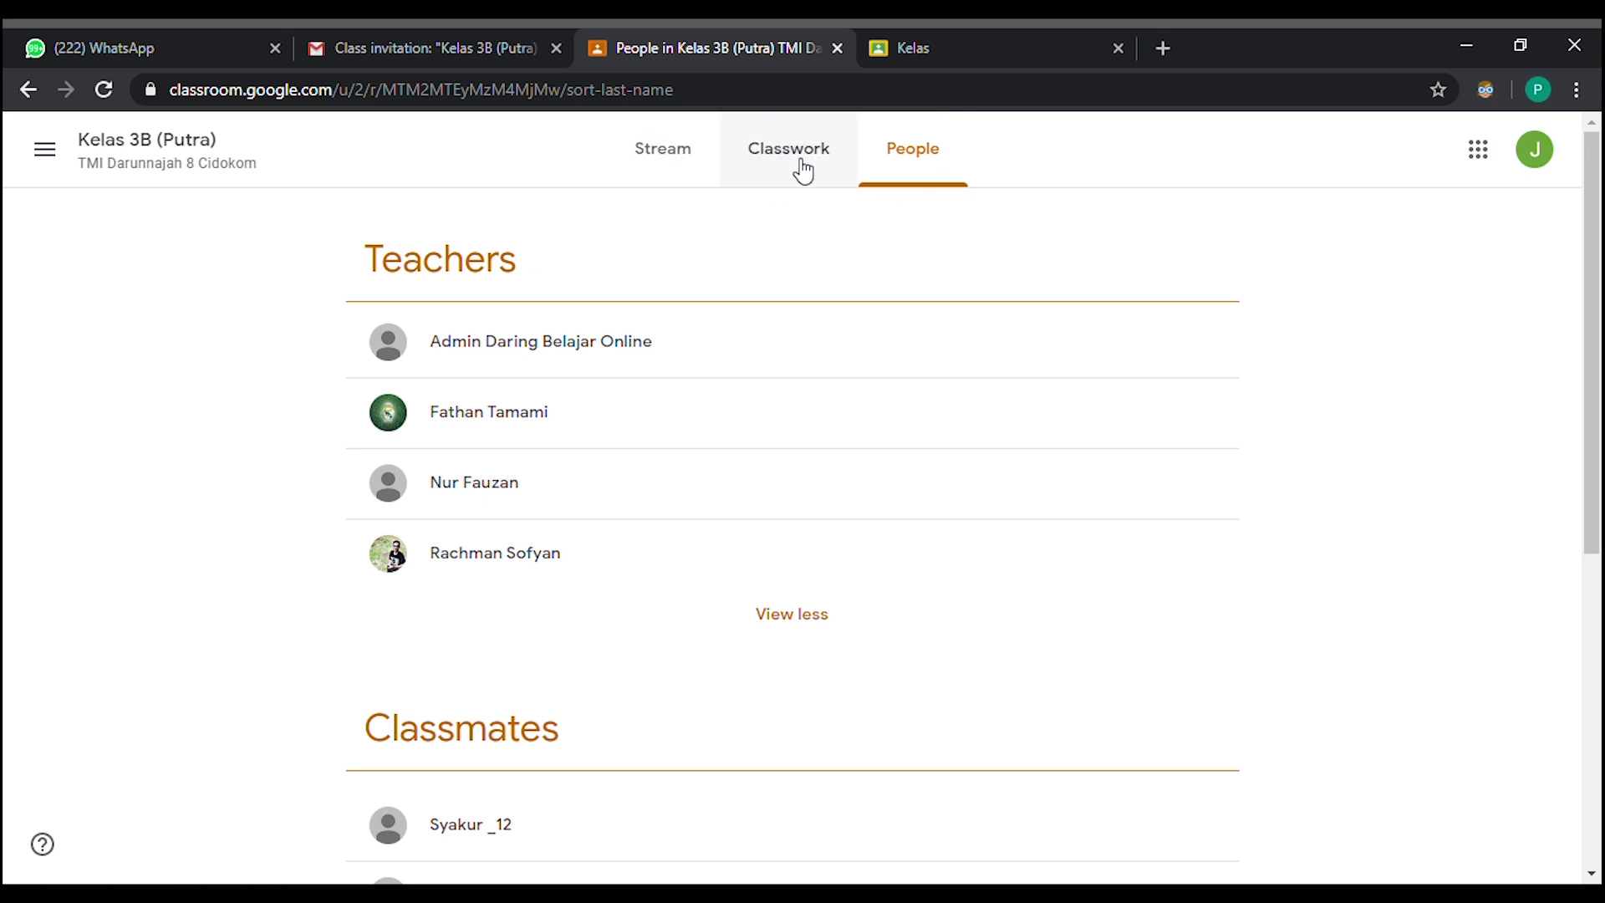
{"action": "scroll", "coordinate": [720, 459], "scroll_direction": "down", "scroll_amount": 7}
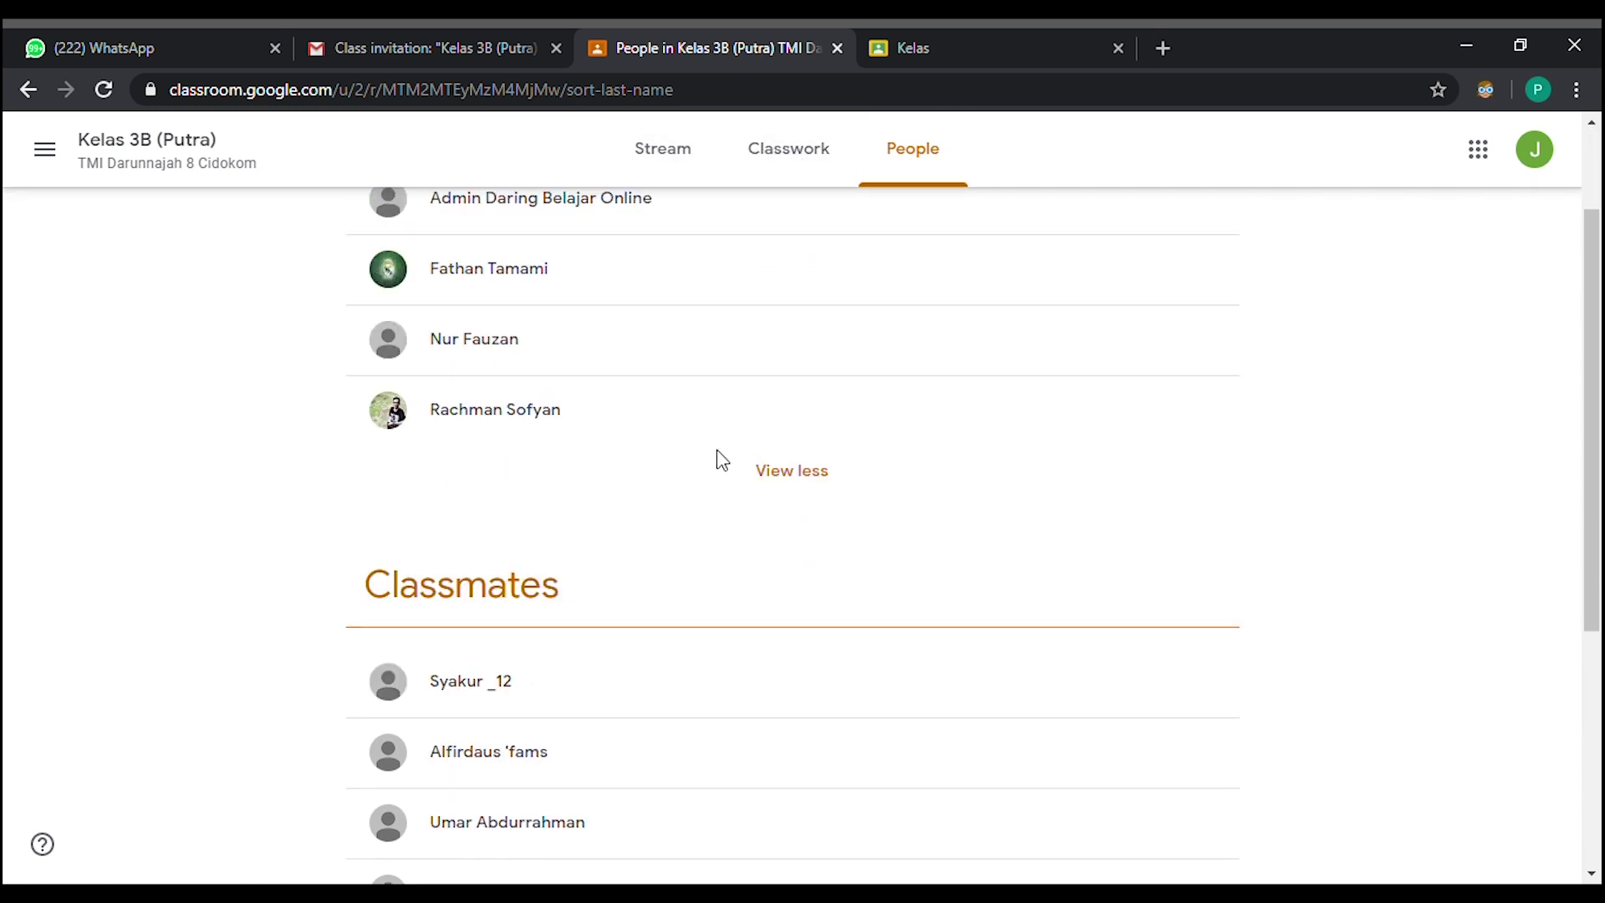
Step: Open the class's Classwork page, dismiss the topic filters tip, and look through the Imla, Insya and Mutholaah topics
{"action": "scroll", "coordinate": [713, 459], "scroll_direction": "up", "scroll_amount": 7}
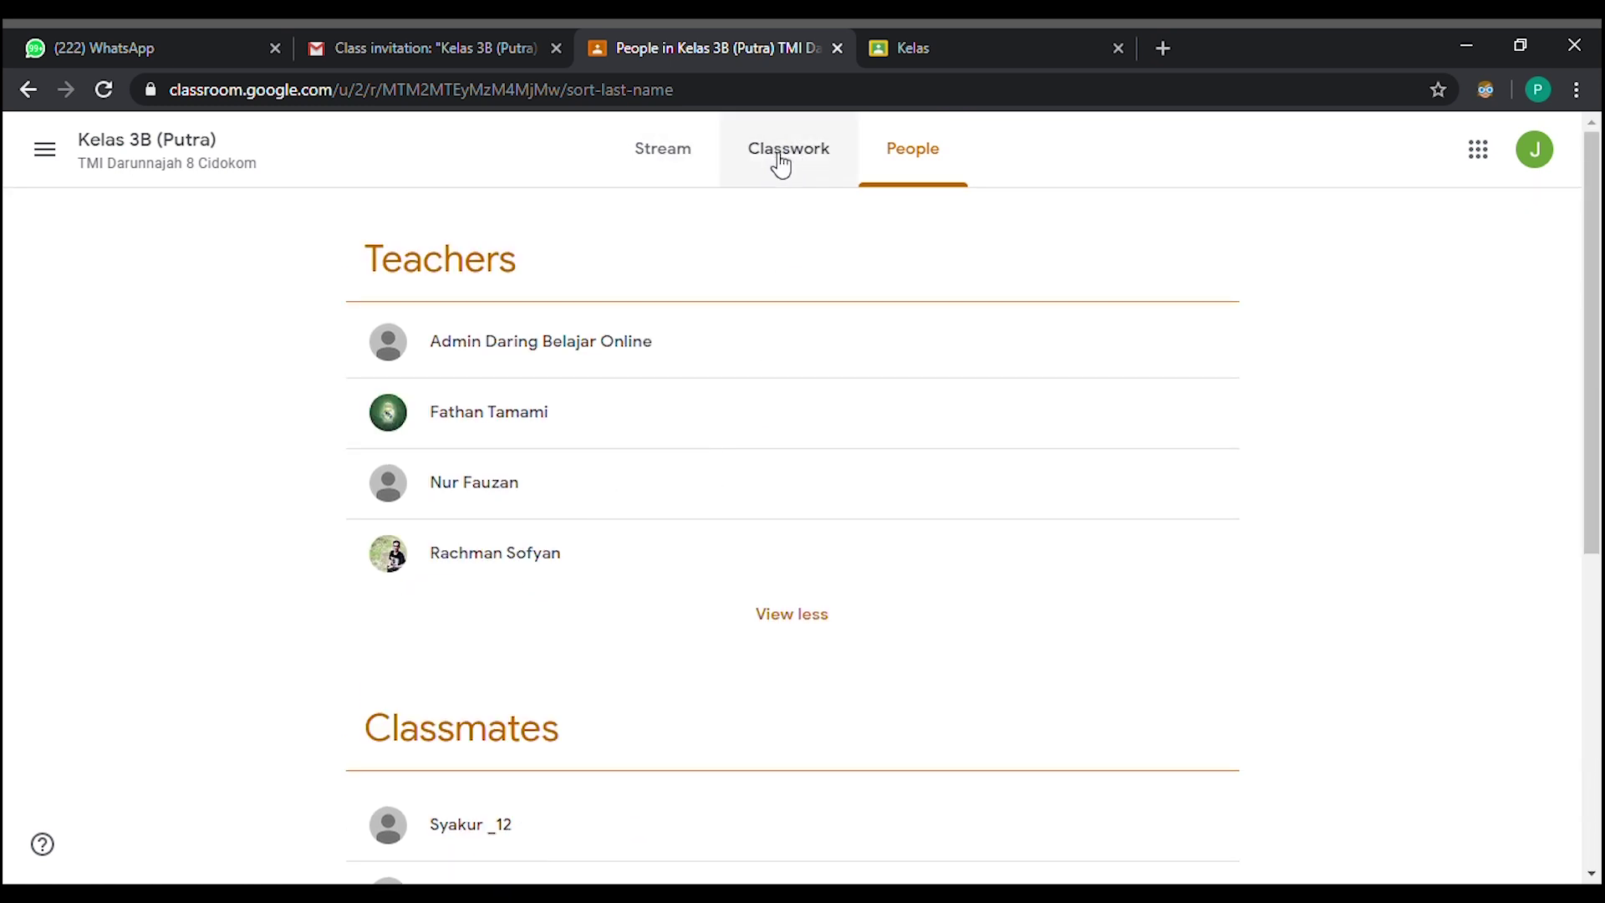
{"action": "left_click", "coordinate": [809, 159]}
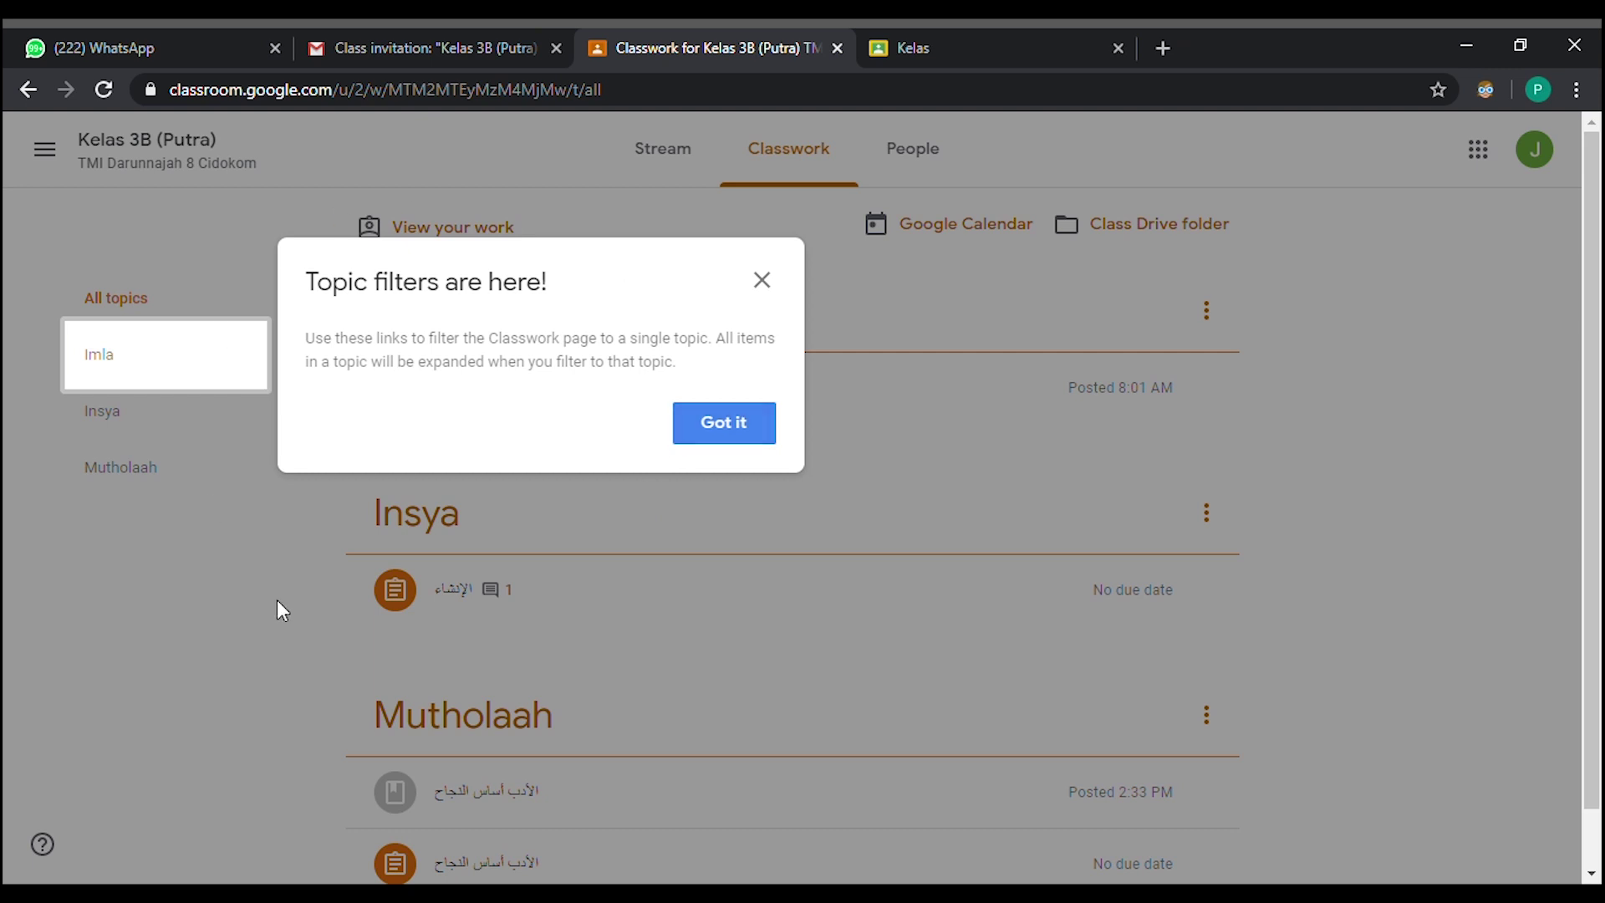
{"action": "left_click", "coordinate": [739, 442]}
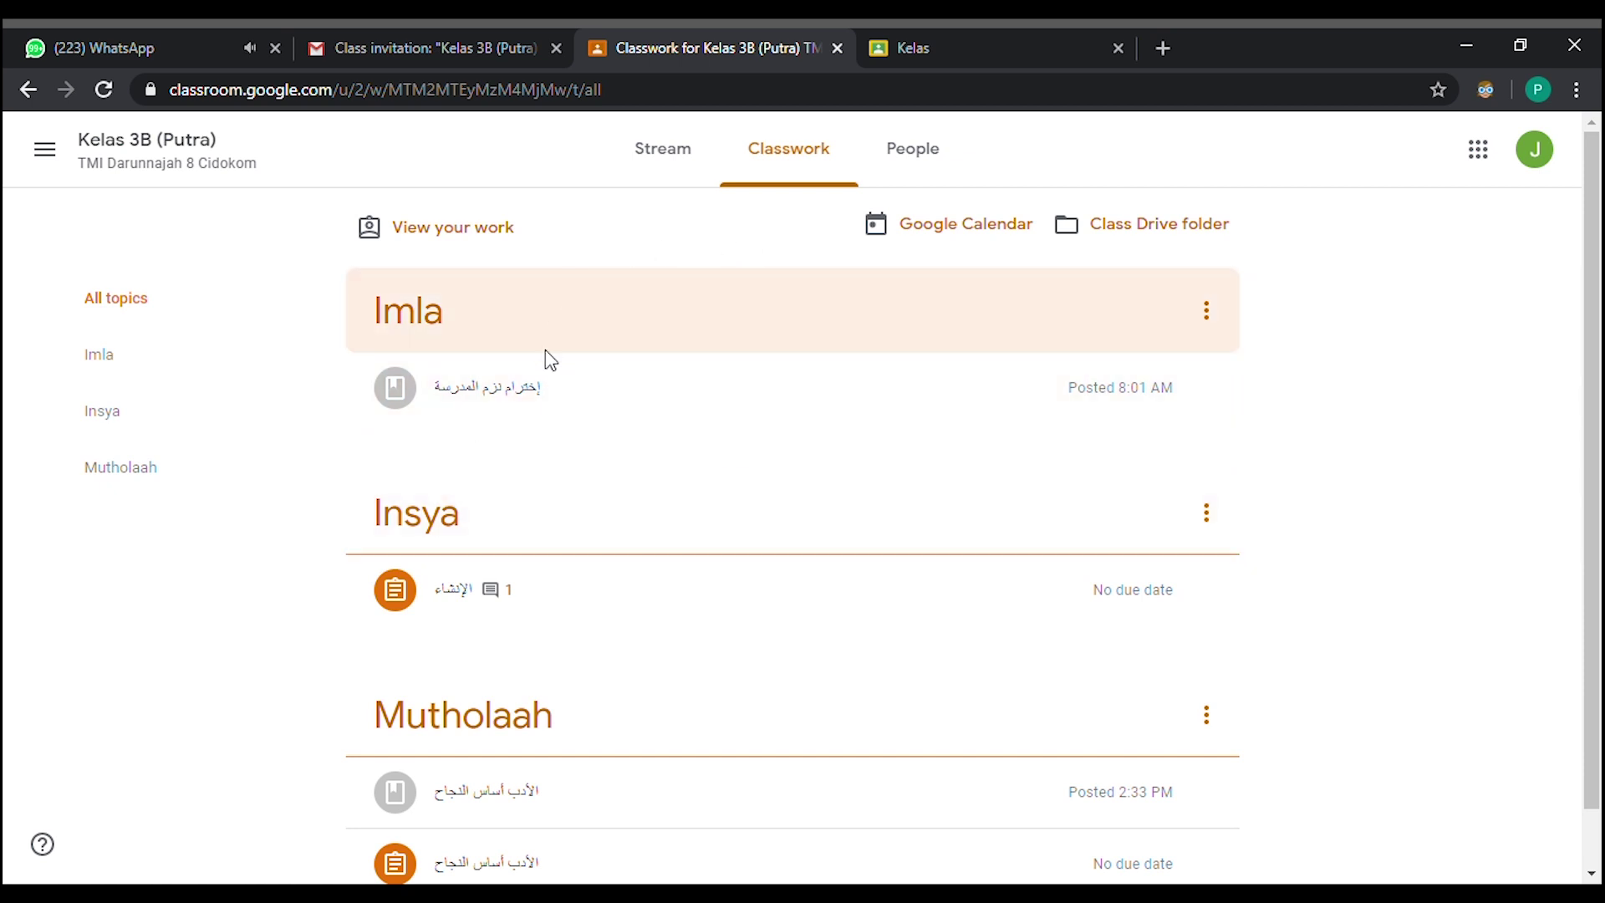
{"action": "scroll", "coordinate": [548, 360], "scroll_direction": "down", "scroll_amount": 1}
{"action": "scroll", "coordinate": [616, 328], "scroll_direction": "up", "scroll_amount": 1}
{"action": "scroll", "coordinate": [861, 591], "scroll_direction": "down", "scroll_amount": 1}
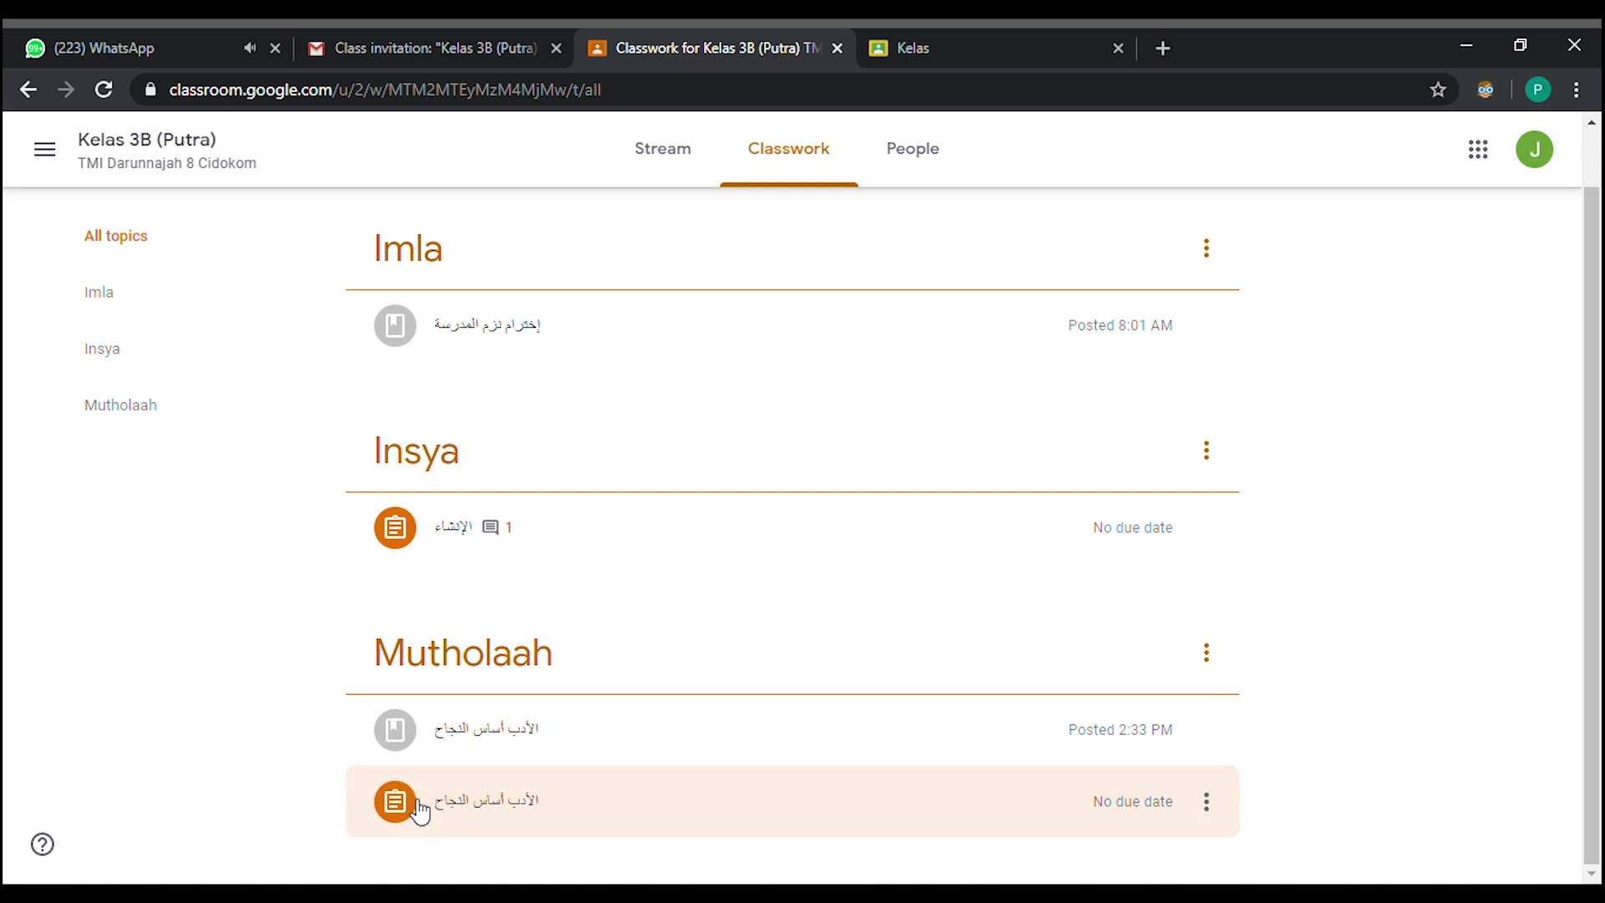
Step: Expand the Mutholaah reading material posted at 2:33 PM and open its full details page
{"action": "left_click", "coordinate": [519, 740]}
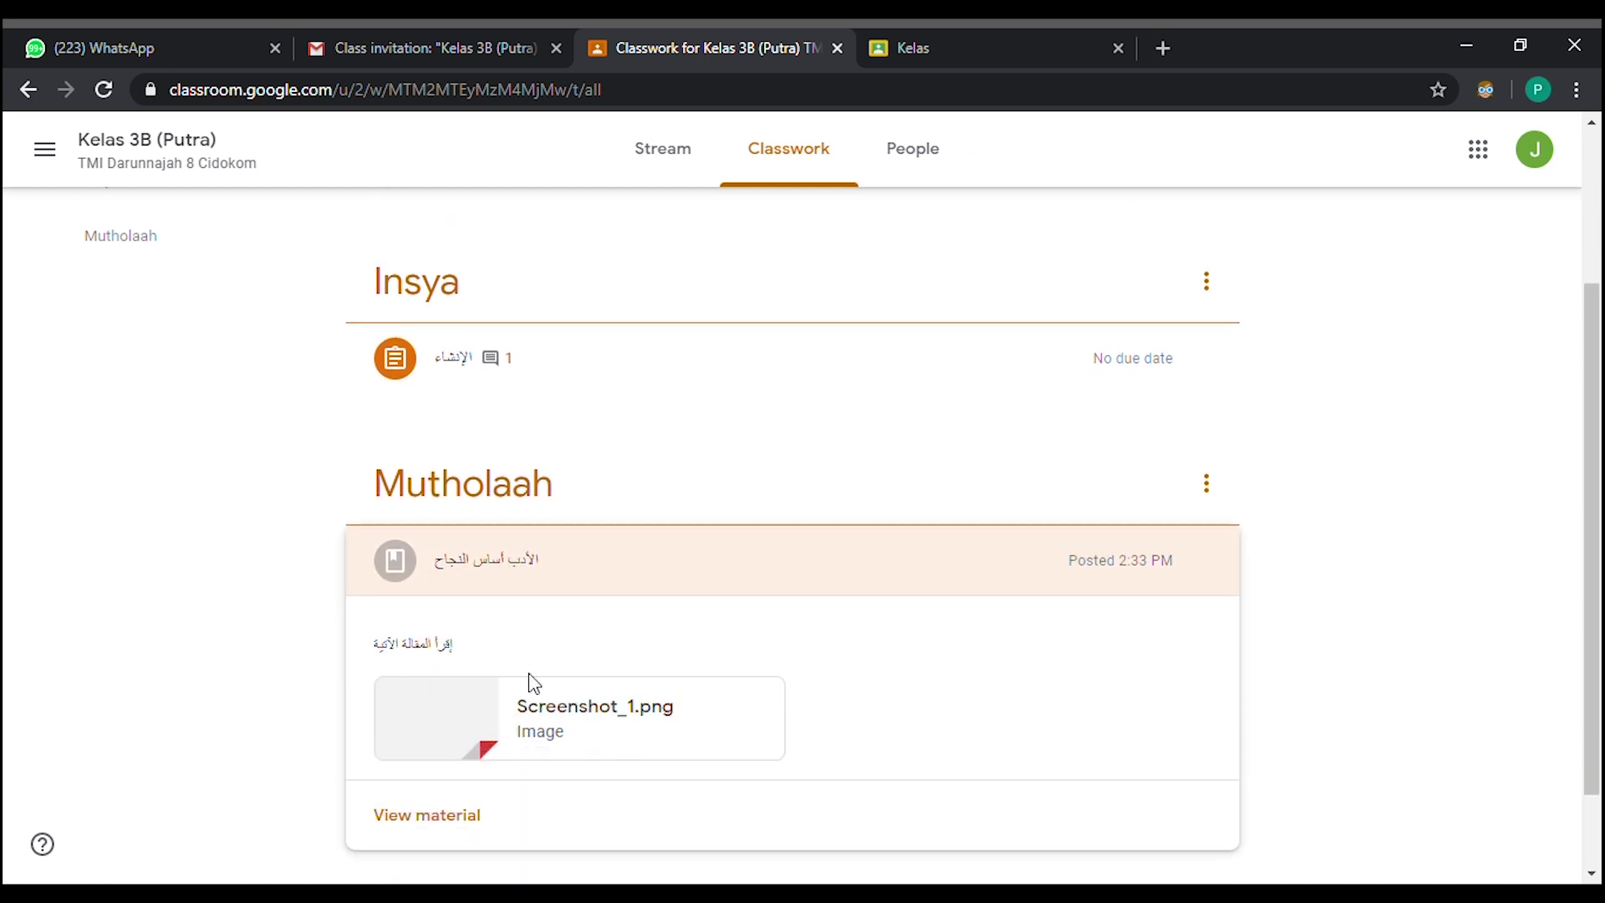
{"action": "scroll", "coordinate": [514, 668], "scroll_direction": "down", "scroll_amount": 1}
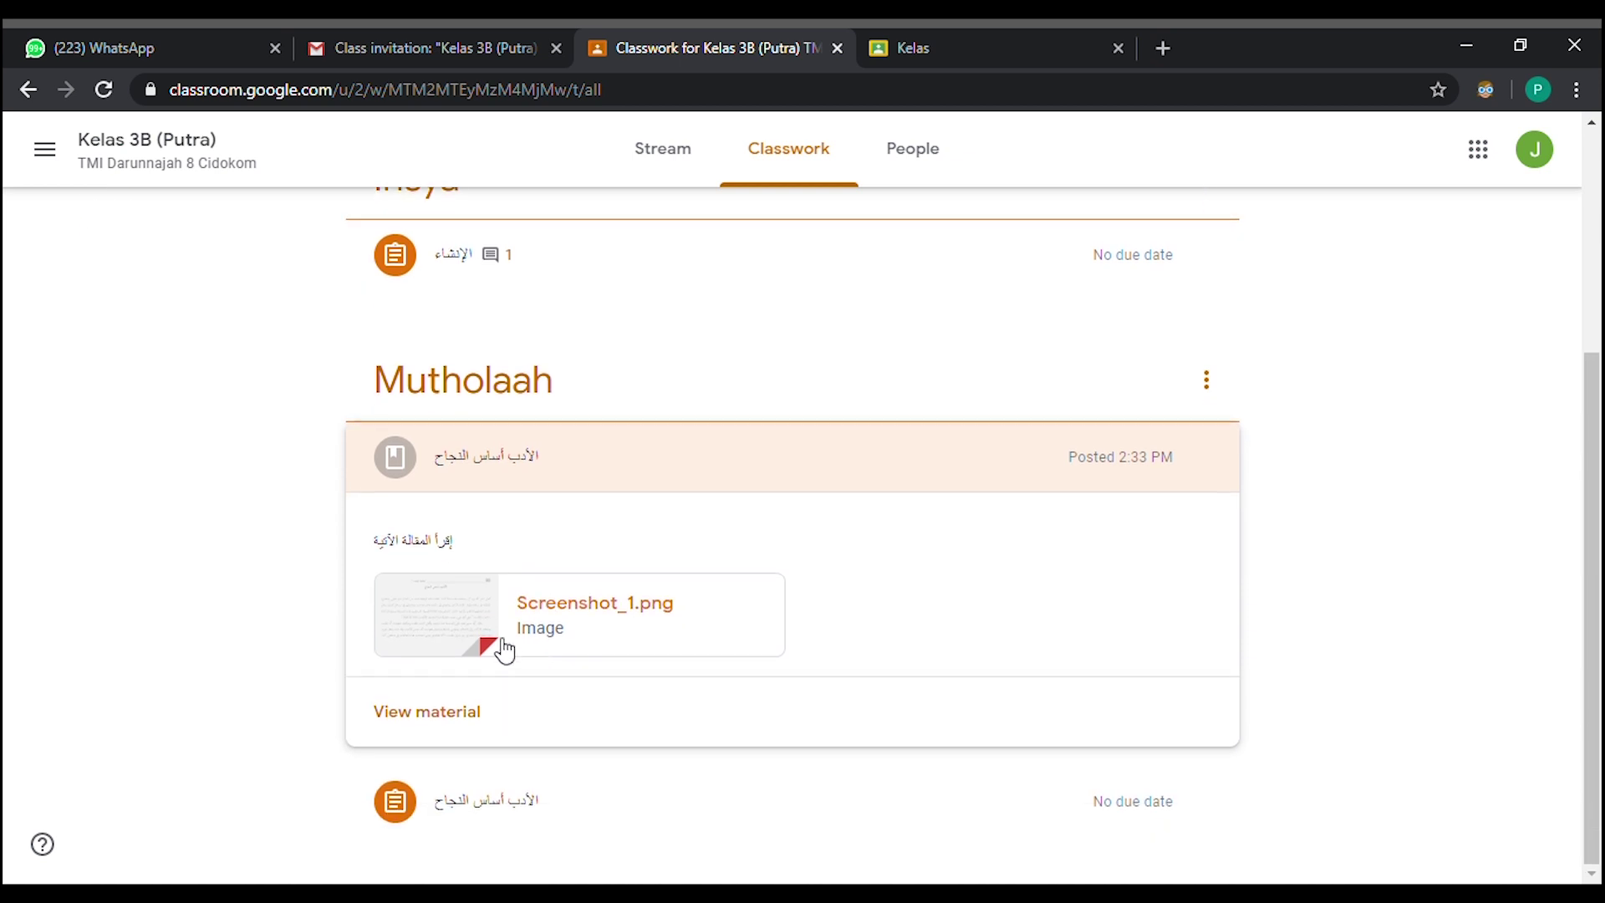
{"action": "left_click", "coordinate": [476, 734]}
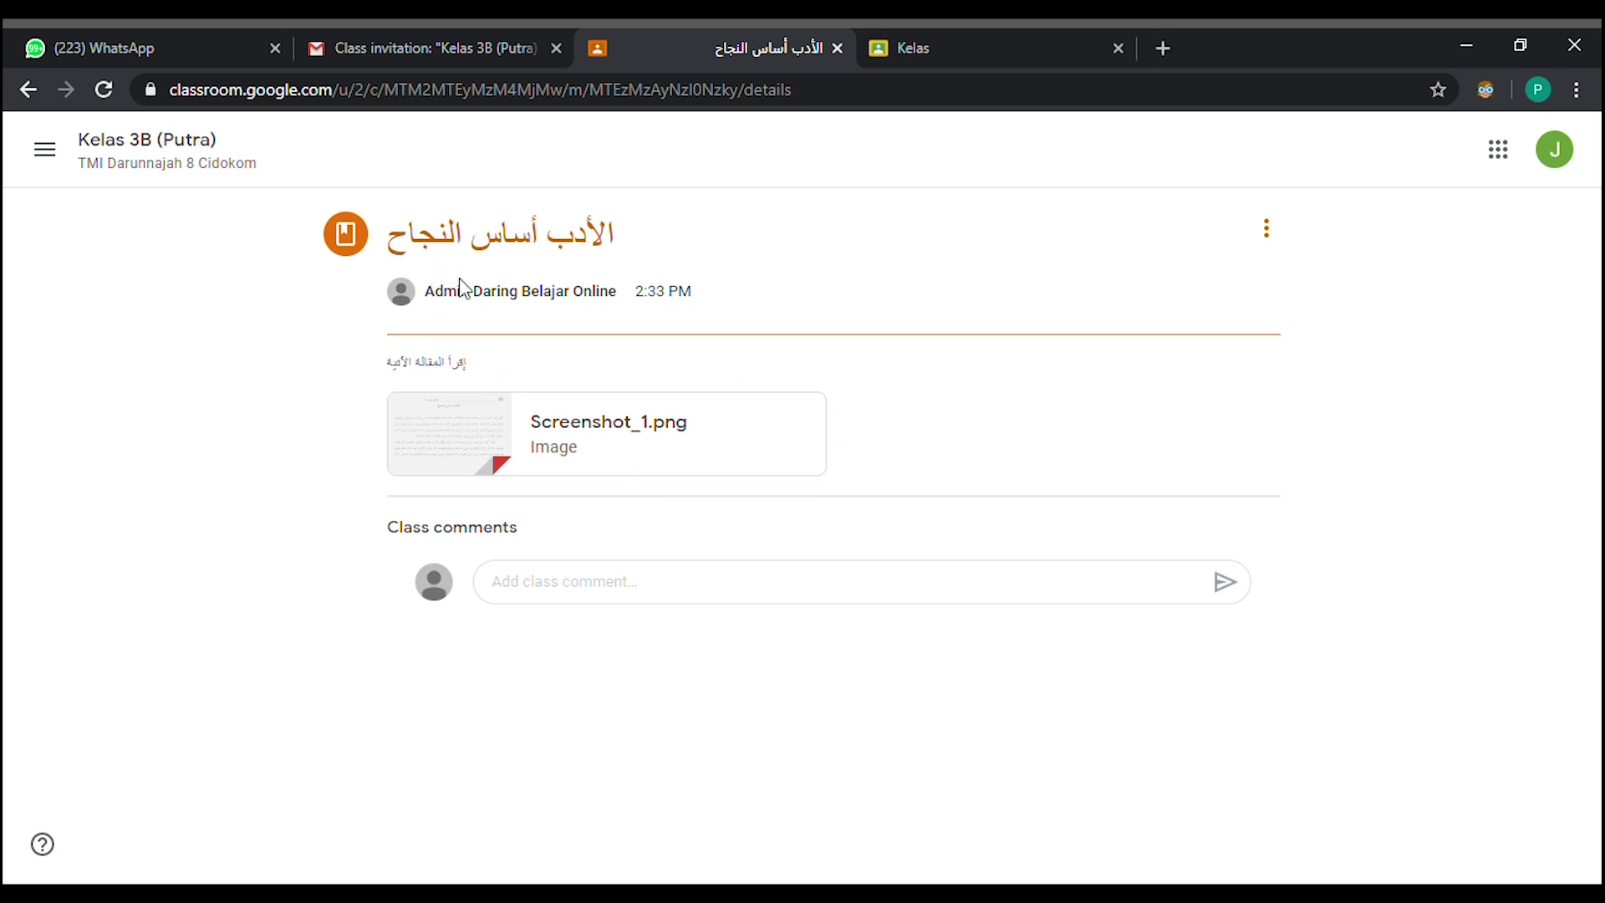
Step: Review the material's author and written instruction, and preview its attached image Screenshot_1.png
{"action": "left_click_drag", "start_coordinate": [439, 298], "coordinate": [588, 299]}
{"action": "left_click", "coordinate": [606, 330]}
{"action": "double_click", "coordinate": [430, 367]}
{"action": "left_click", "coordinate": [482, 373]}
{"action": "left_click_drag", "start_coordinate": [482, 373], "coordinate": [419, 379]}
{"action": "left_click", "coordinate": [340, 367]}
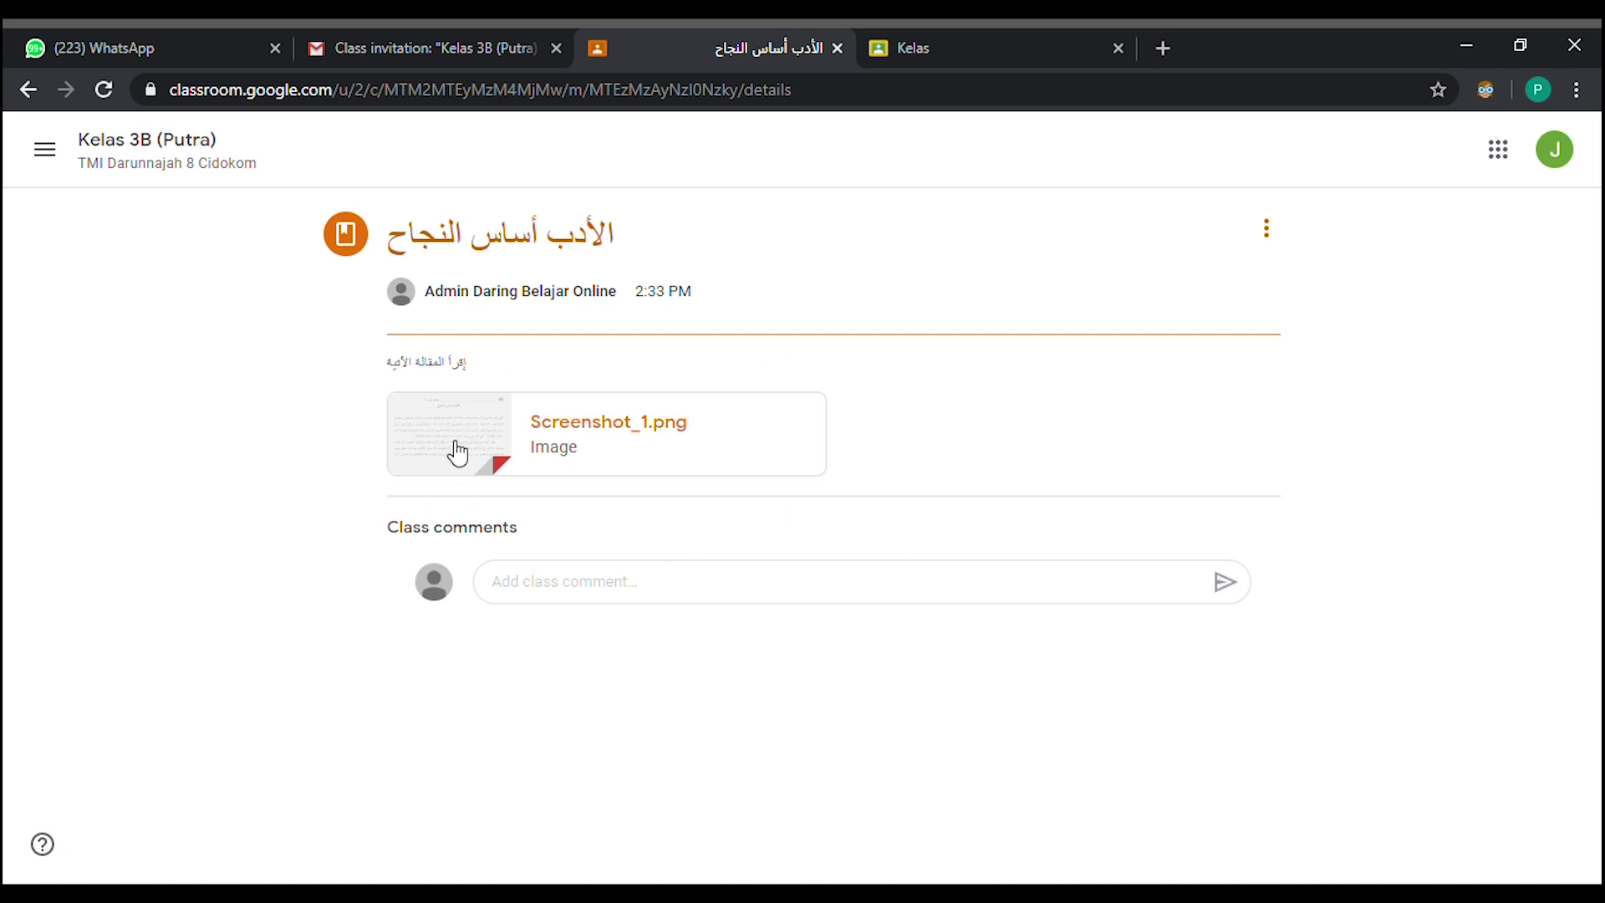
{"action": "left_click", "coordinate": [549, 447]}
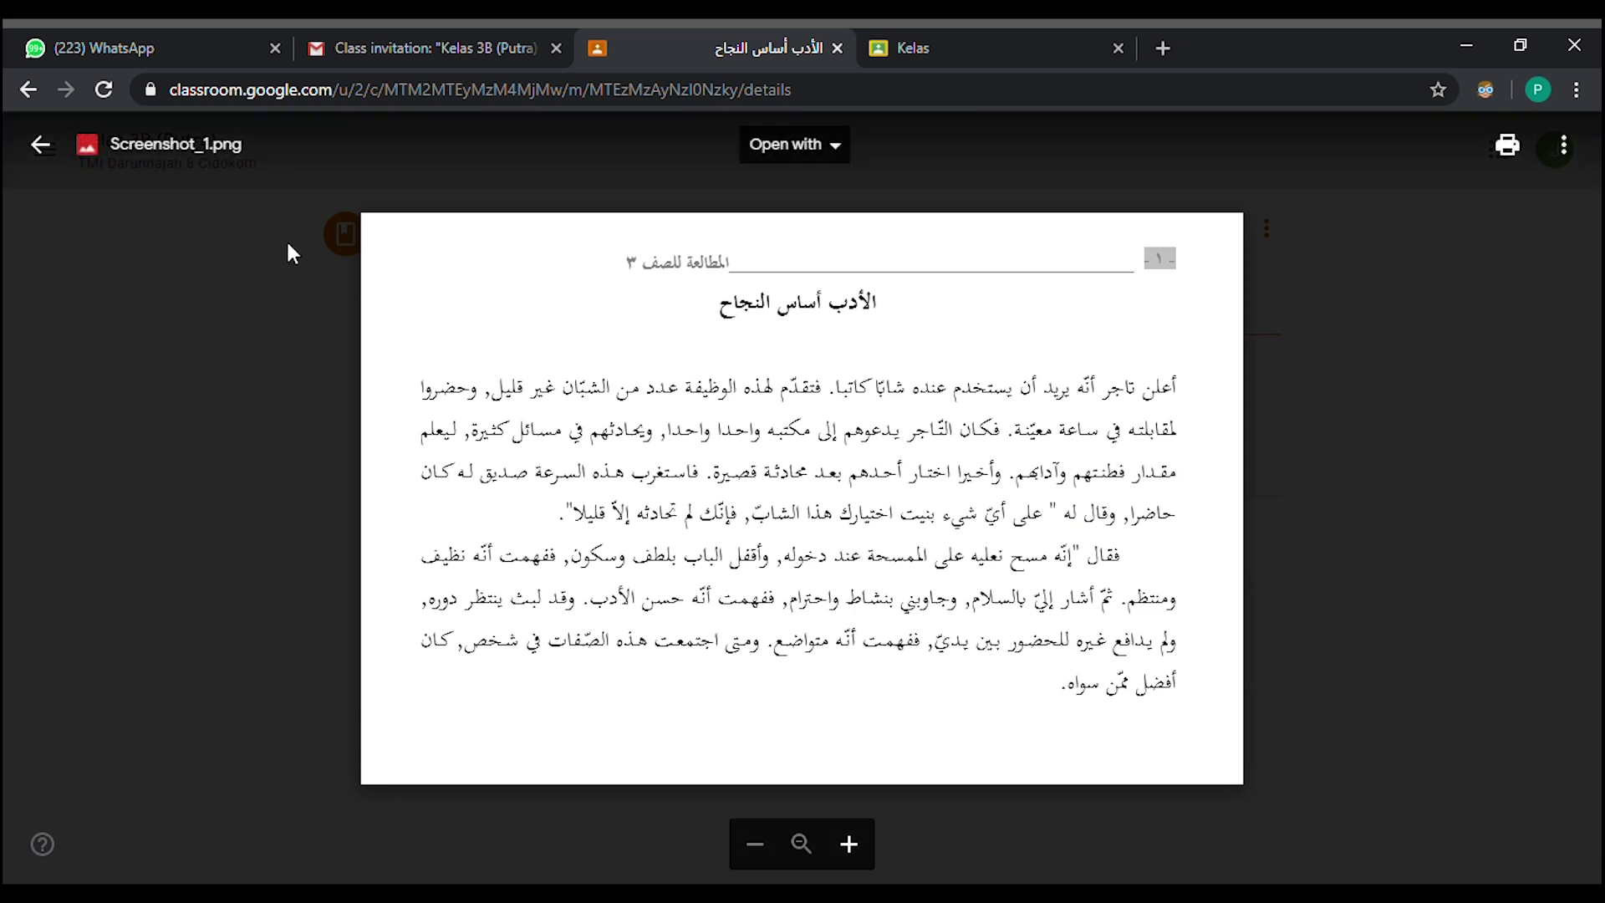
{"action": "left_click", "coordinate": [38, 154]}
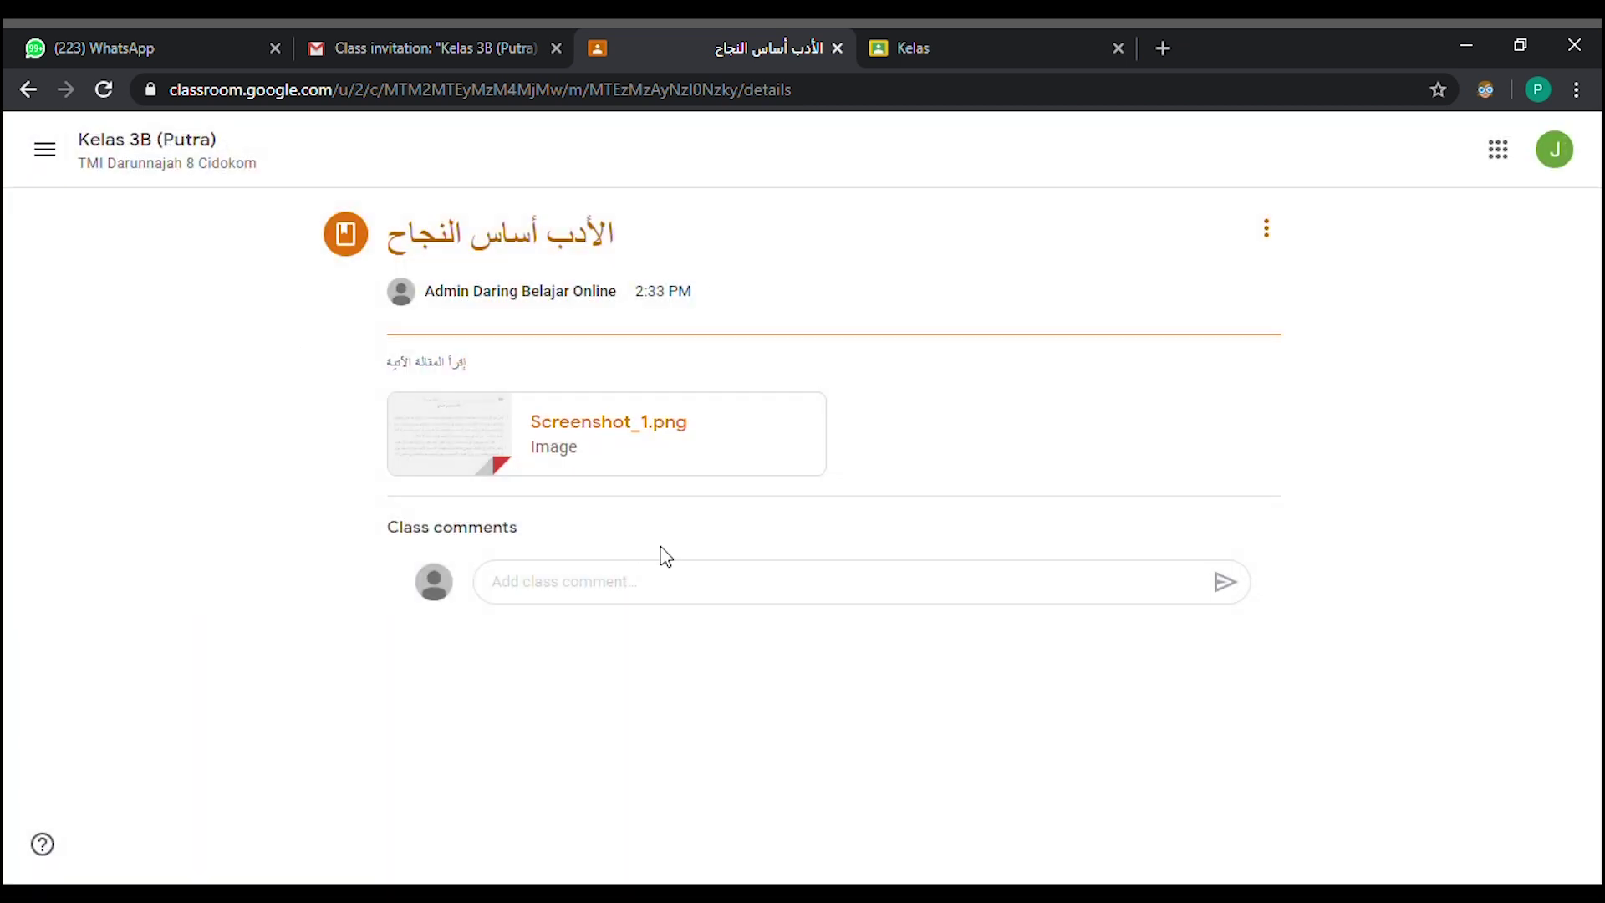
Step: Leave the material and return through the Kelas 3B (Putra) class to its Classwork page
{"action": "left_click", "coordinate": [1267, 228]}
{"action": "left_click", "coordinate": [1155, 413]}
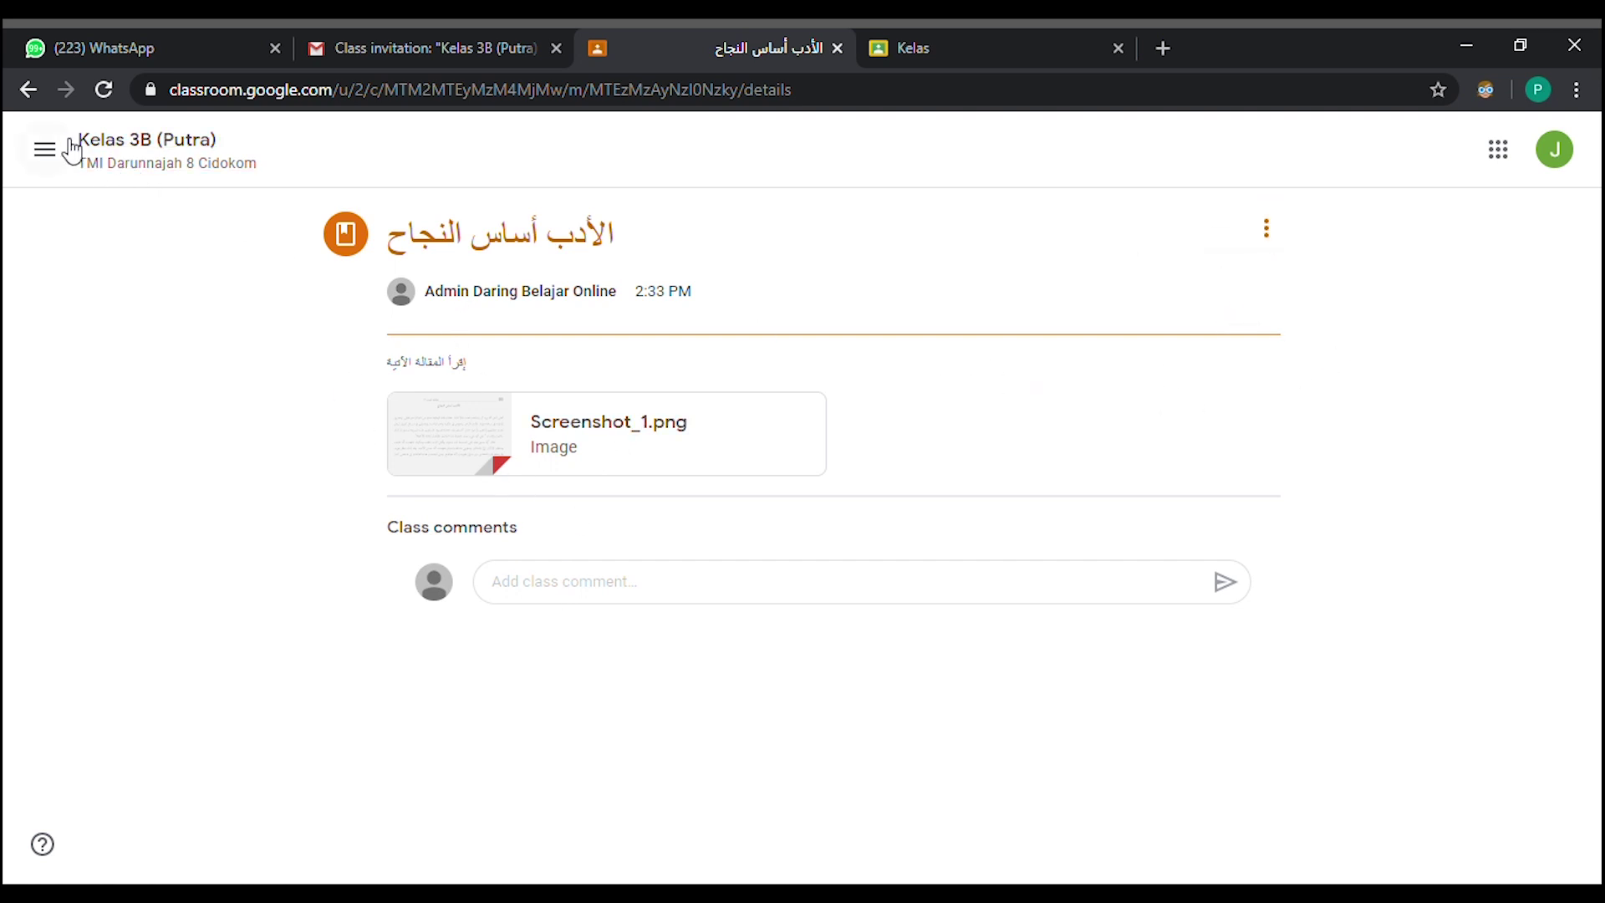
{"action": "left_click", "coordinate": [48, 153]}
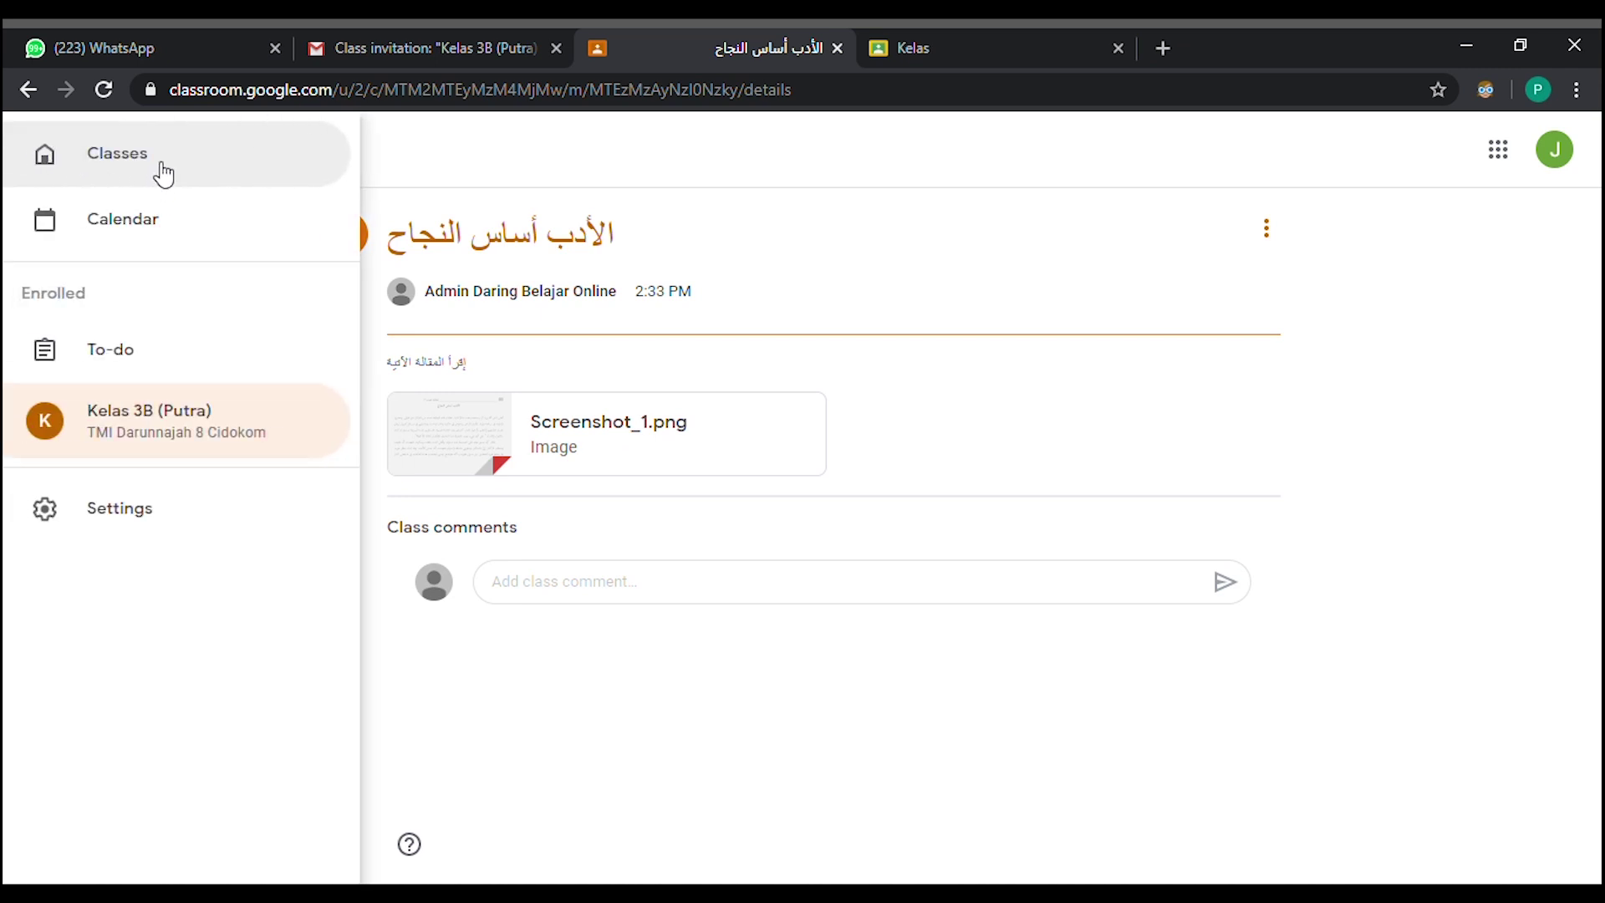
{"action": "left_click", "coordinate": [288, 439]}
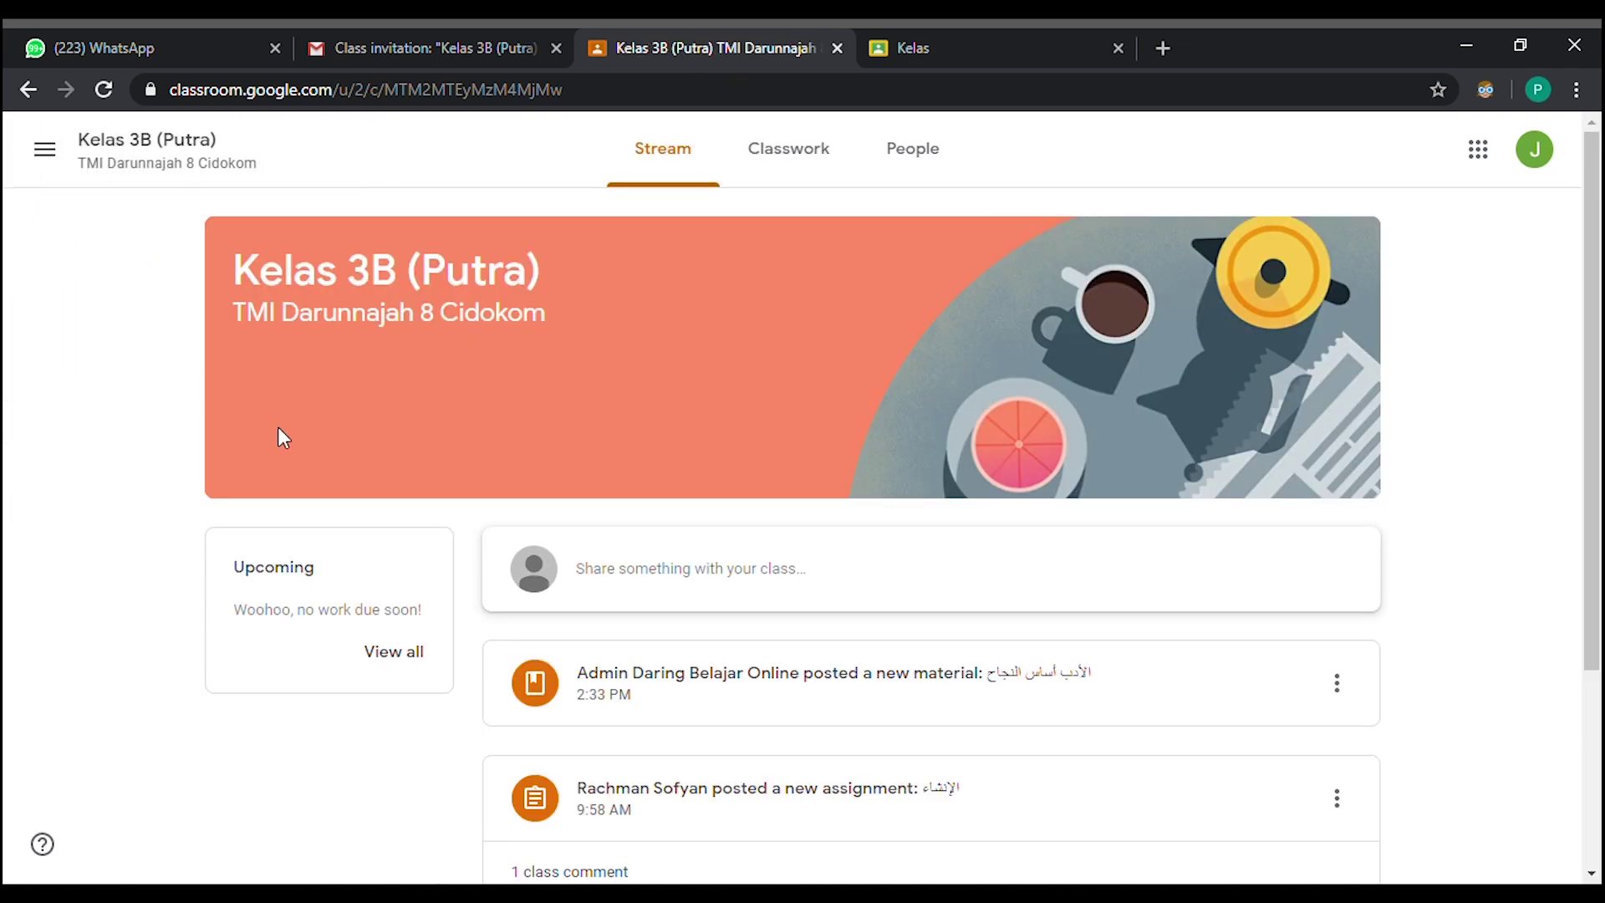
{"action": "left_click", "coordinate": [783, 158]}
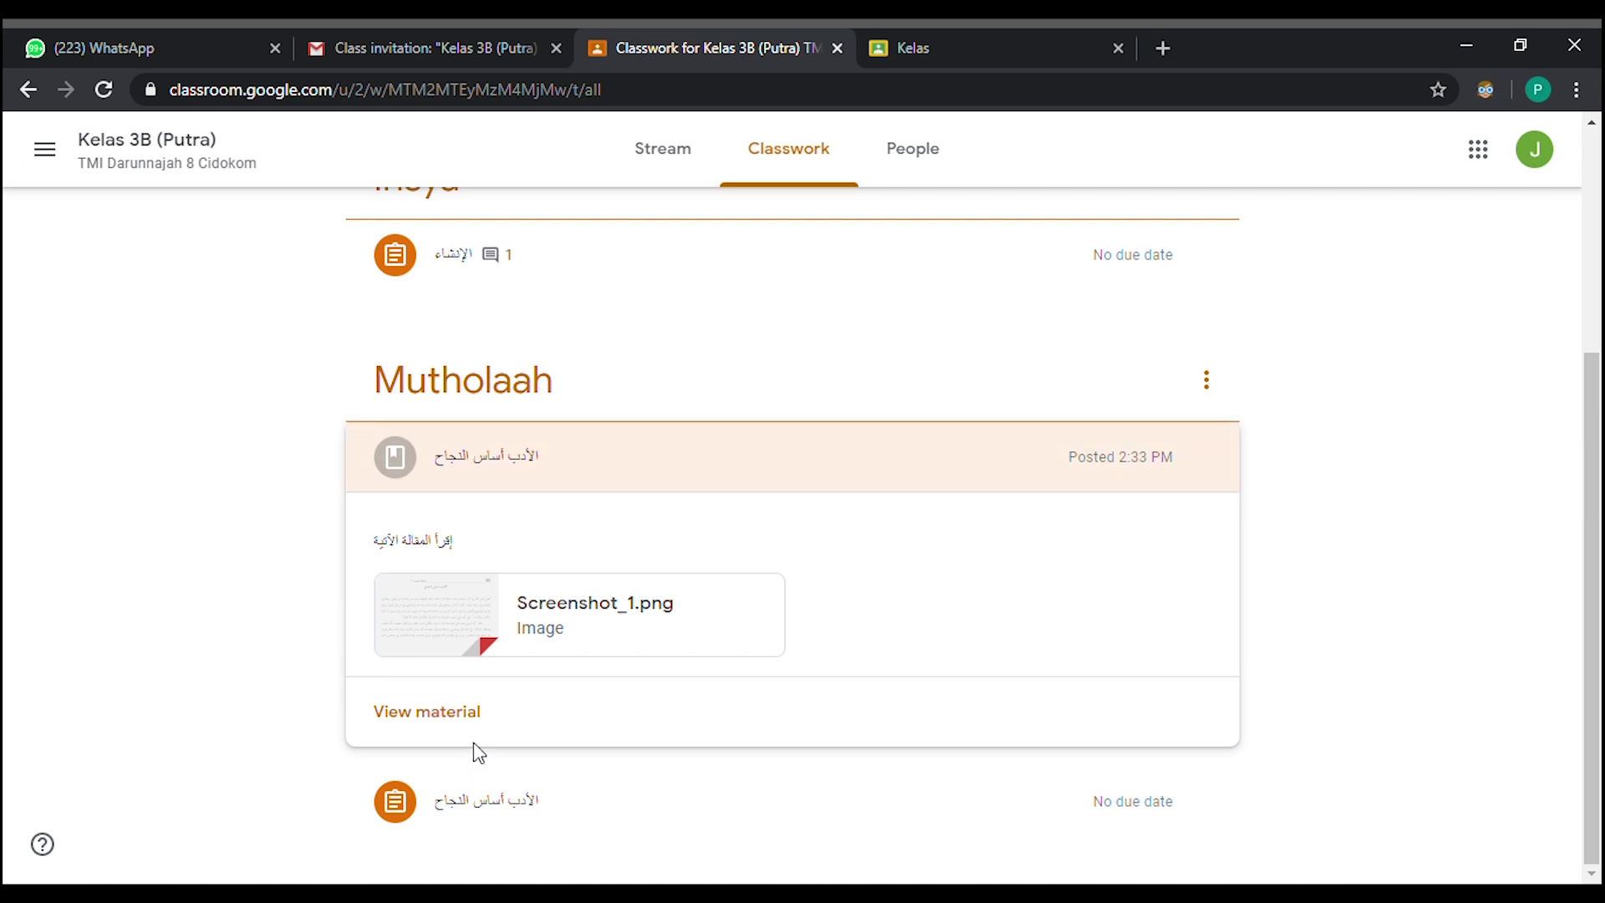
Step: Open the full Mutholaah assignment with no due date and dismiss the tips about adding files and marking work as done
{"action": "left_click", "coordinate": [635, 464]}
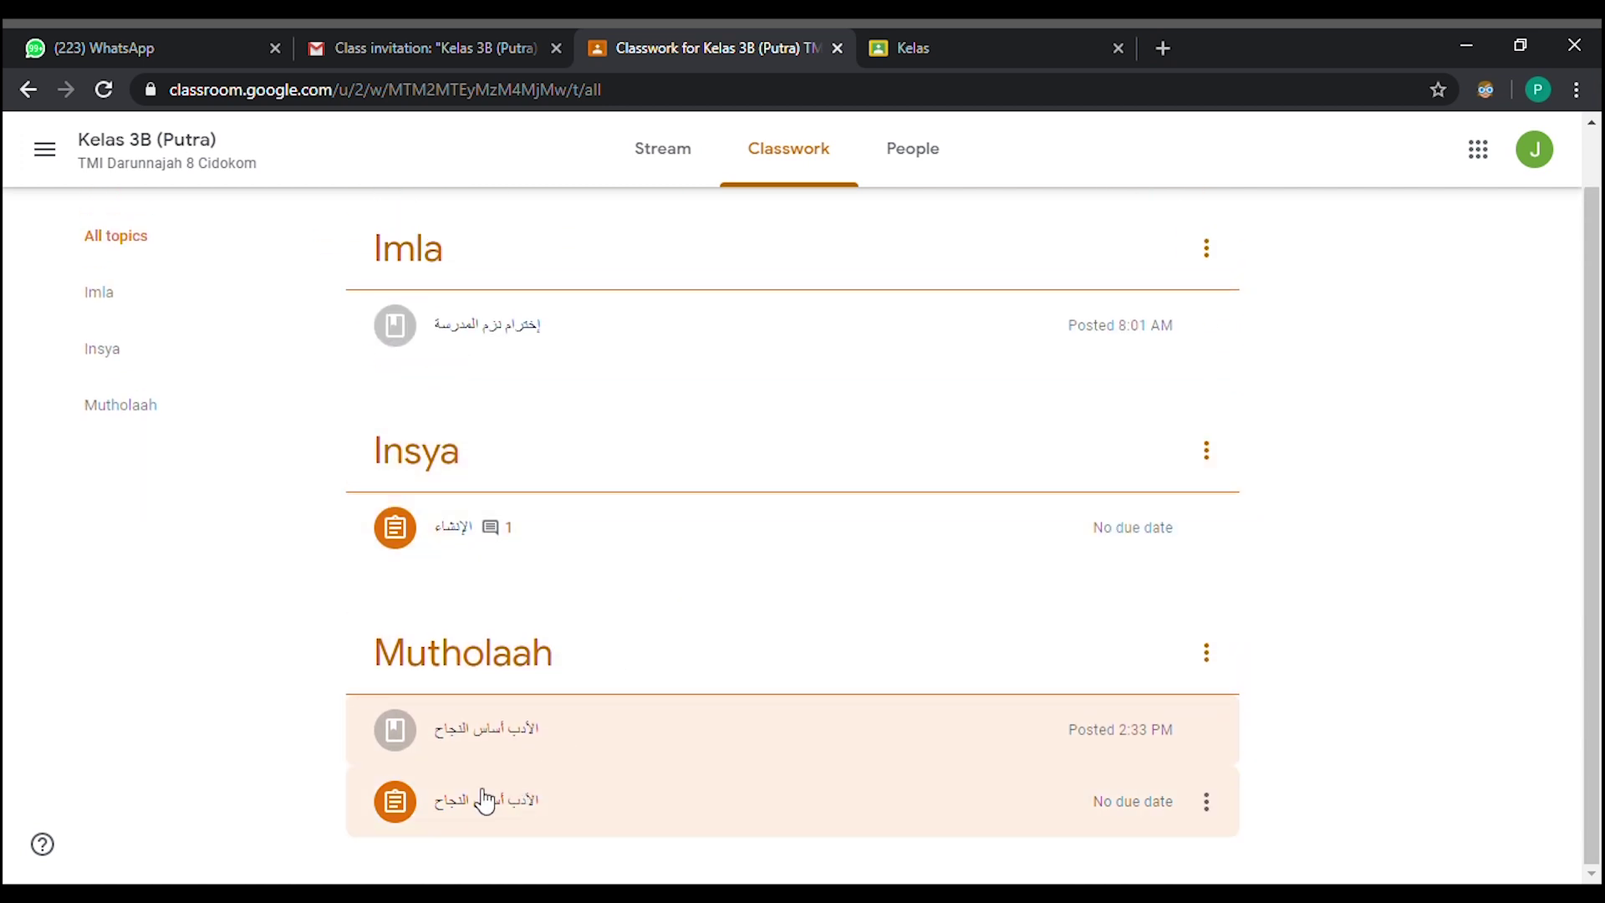
{"action": "left_click", "coordinate": [552, 819]}
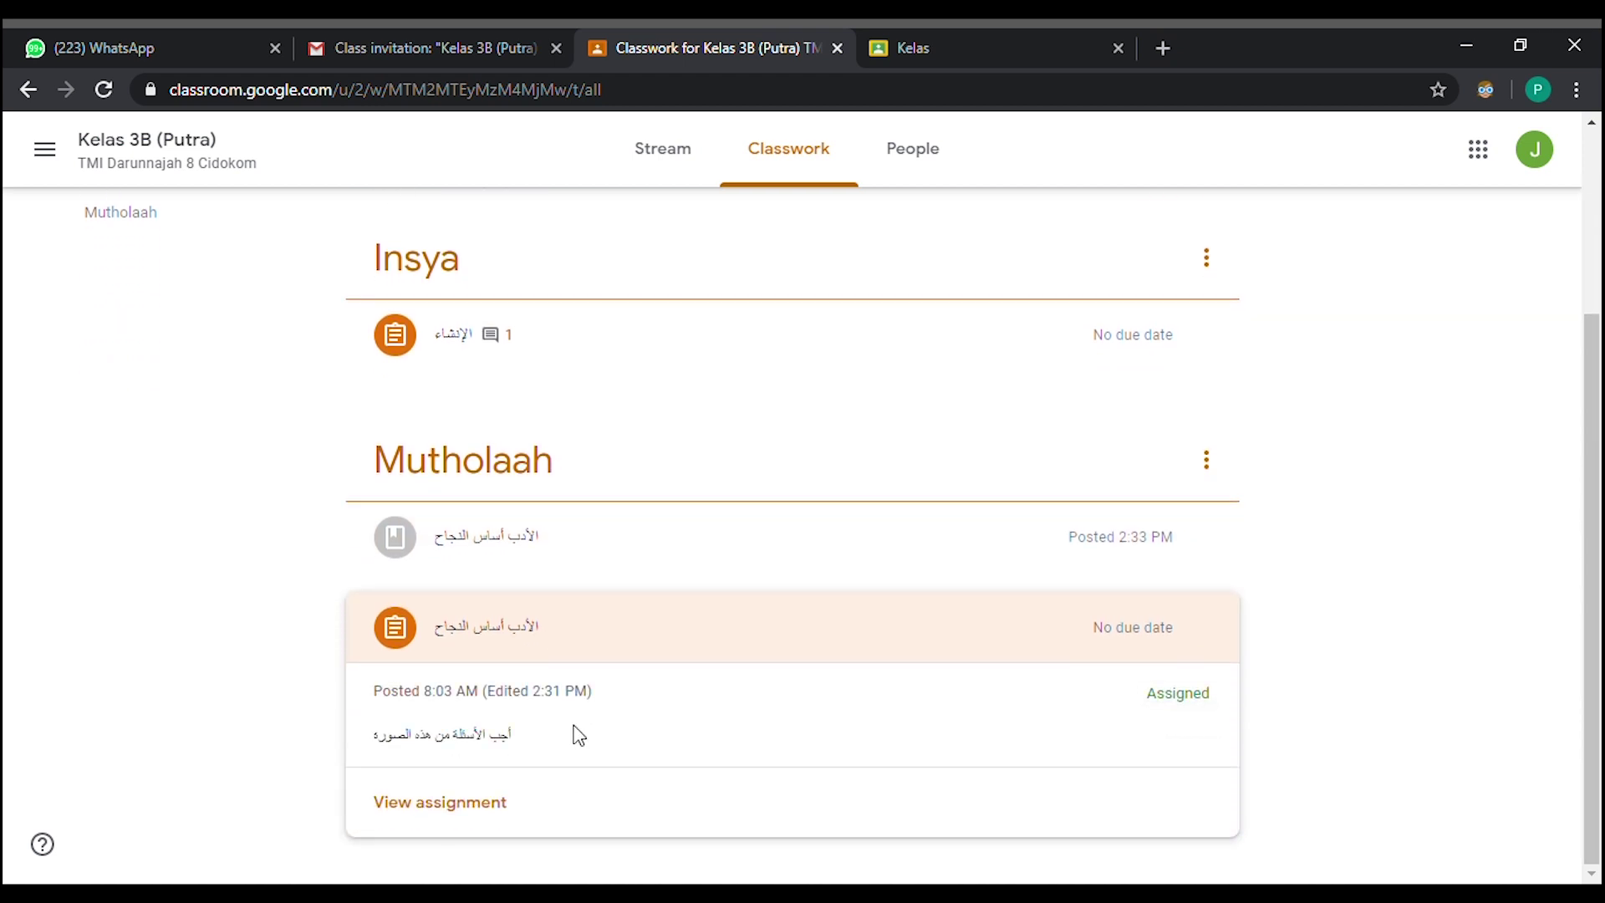
{"action": "left_click", "coordinate": [468, 840]}
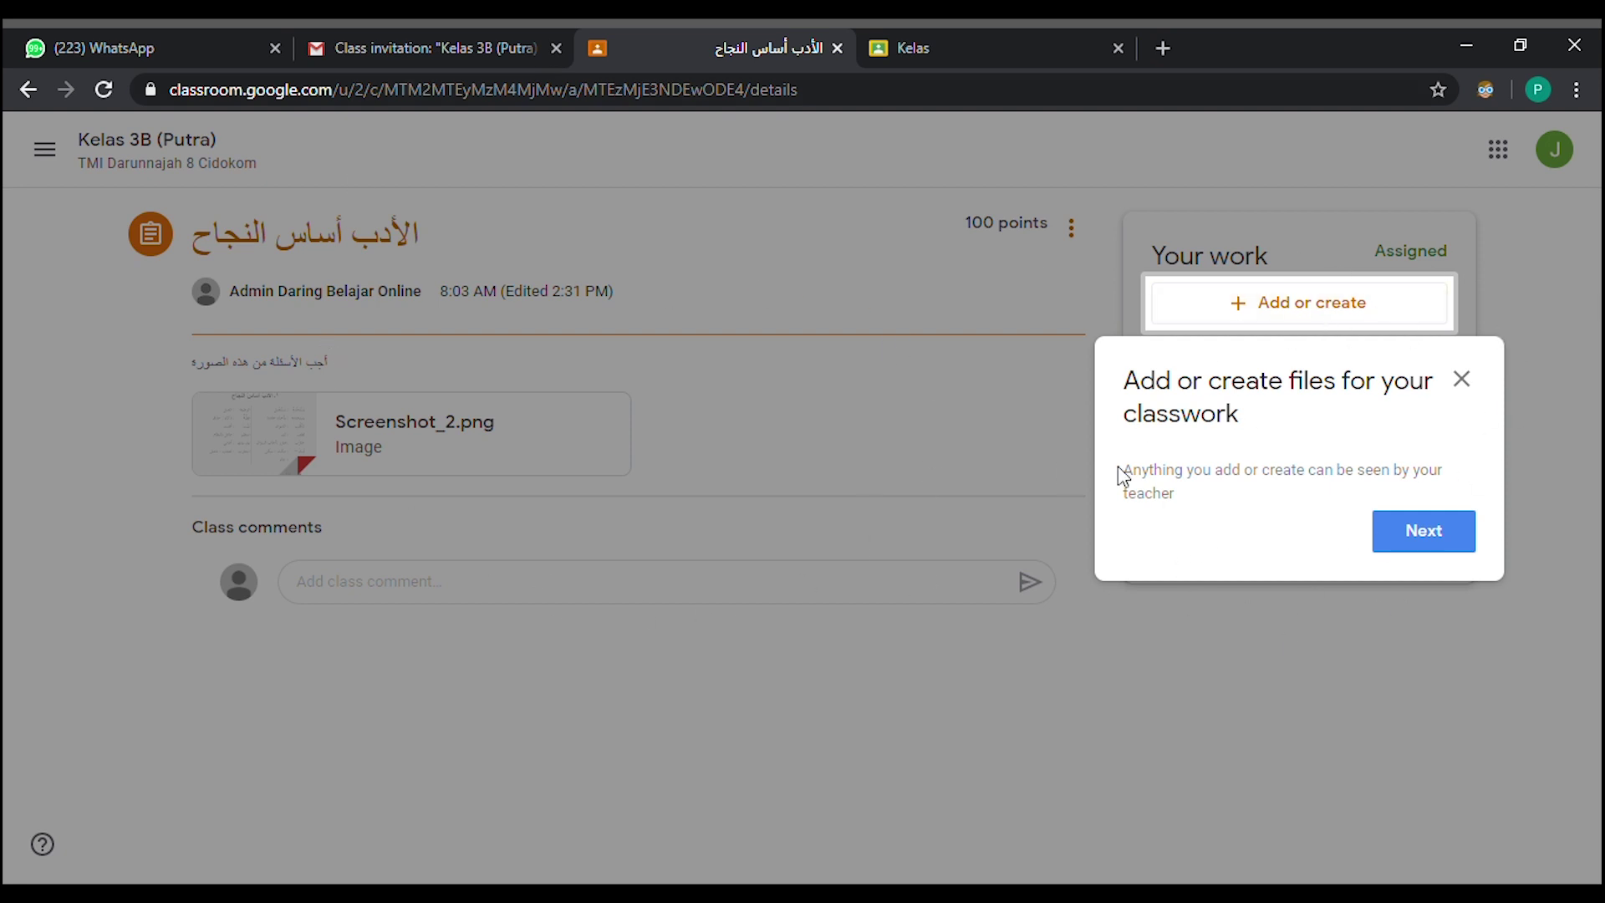
{"action": "left_click", "coordinate": [1439, 544]}
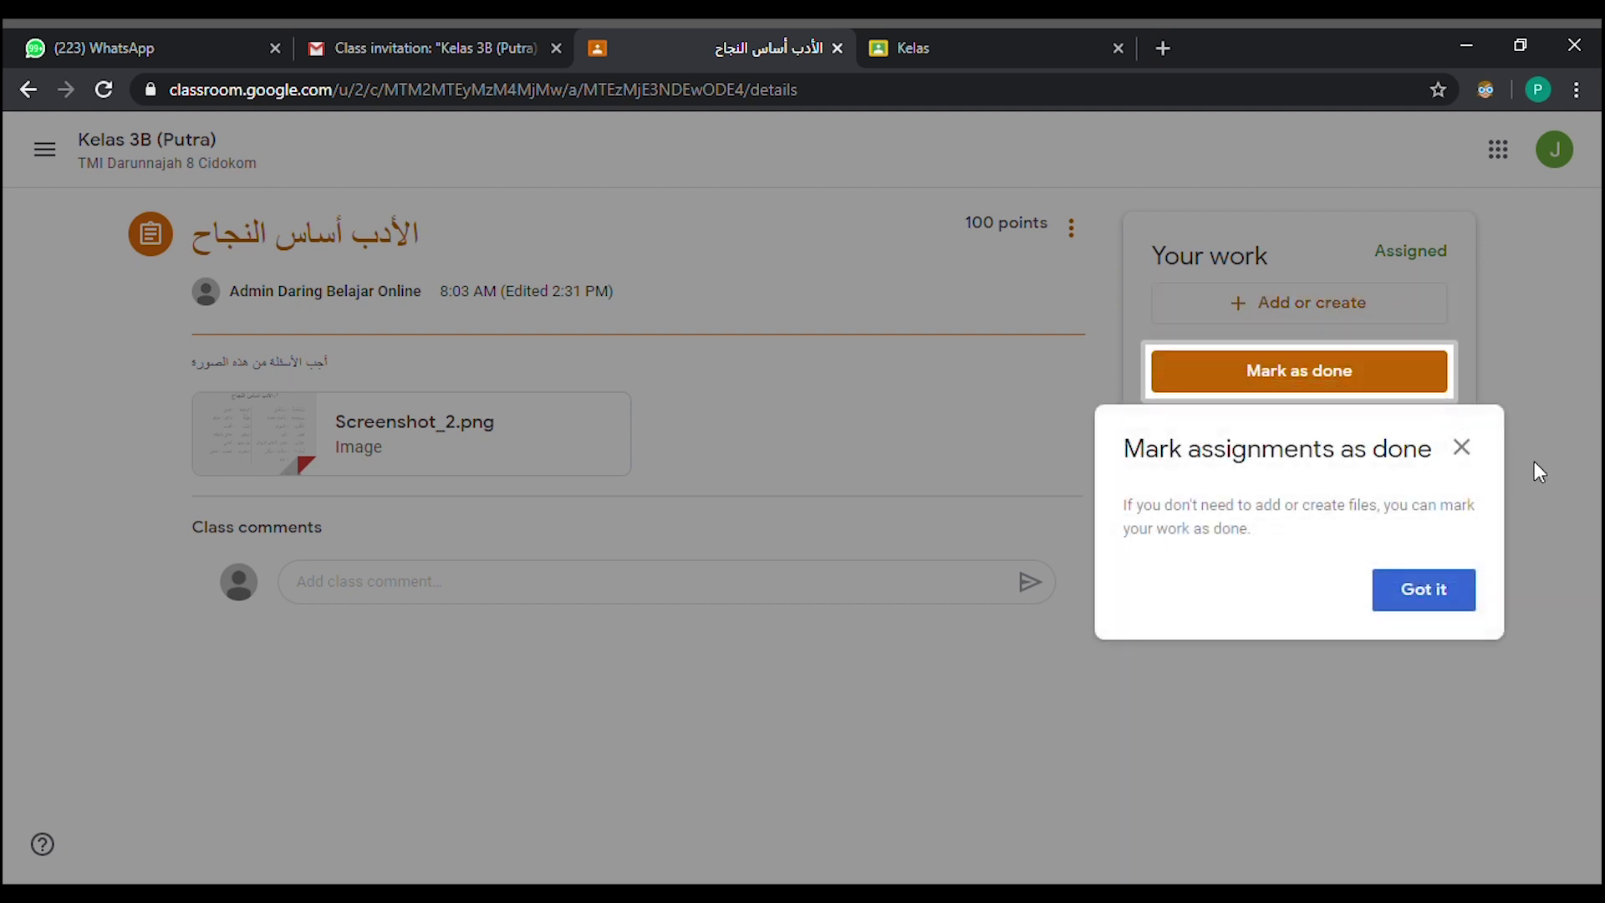
{"action": "left_click", "coordinate": [1450, 613]}
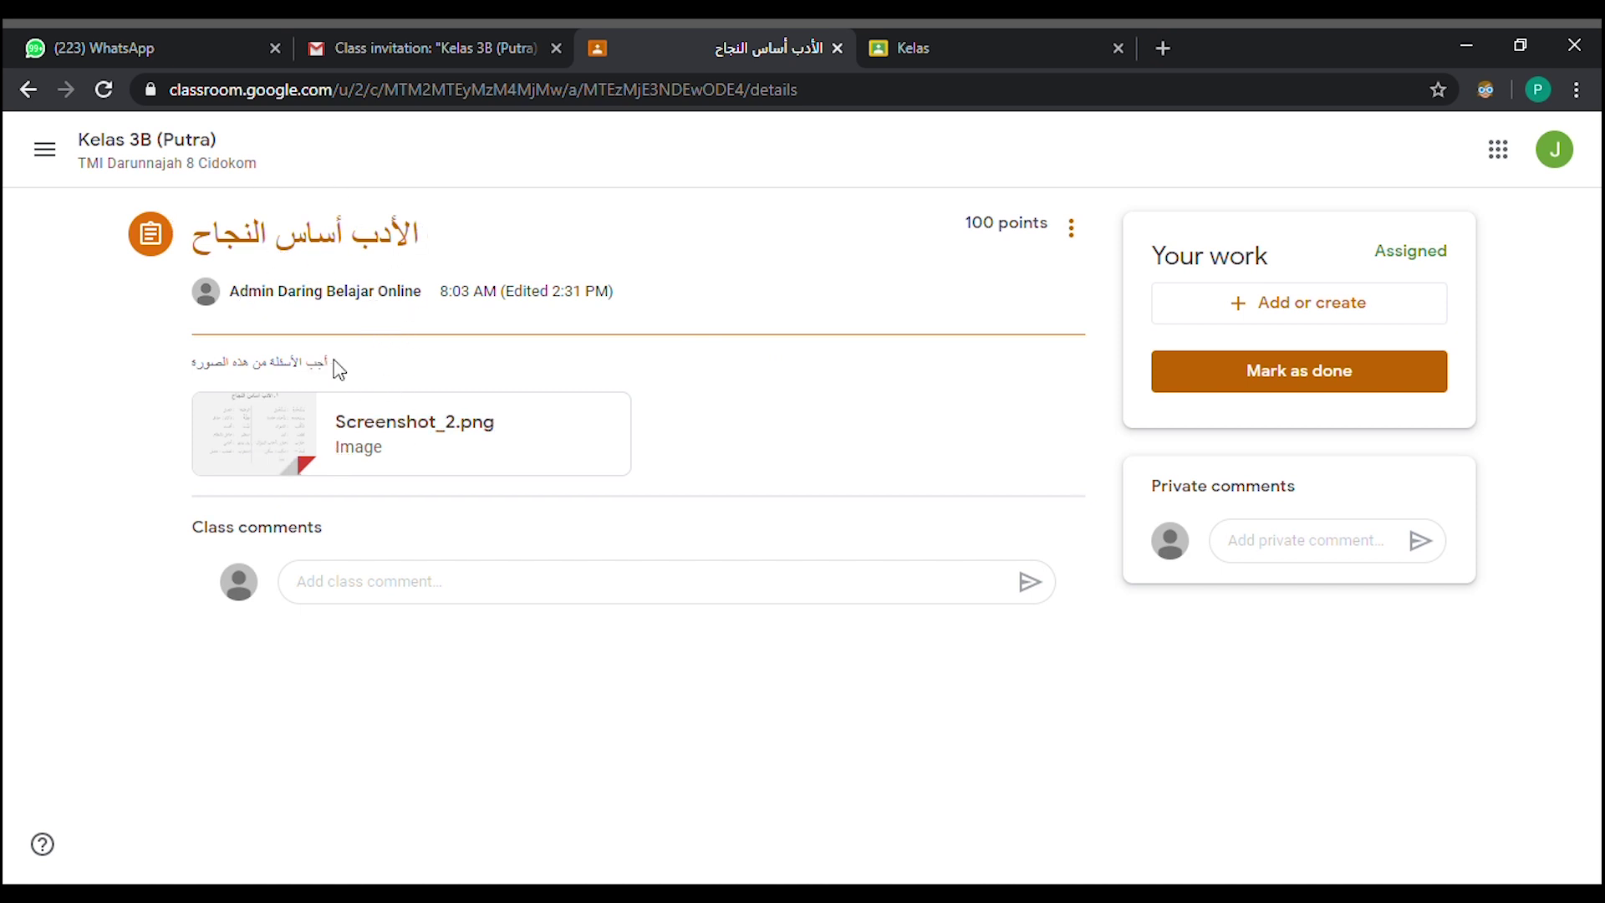
Step: Read the assignment's instruction and preview its attached question image Screenshot_2.png
{"action": "left_click_drag", "start_coordinate": [339, 369], "coordinate": [231, 355]}
{"action": "left_click", "coordinate": [271, 376]}
{"action": "left_click", "coordinate": [281, 455]}
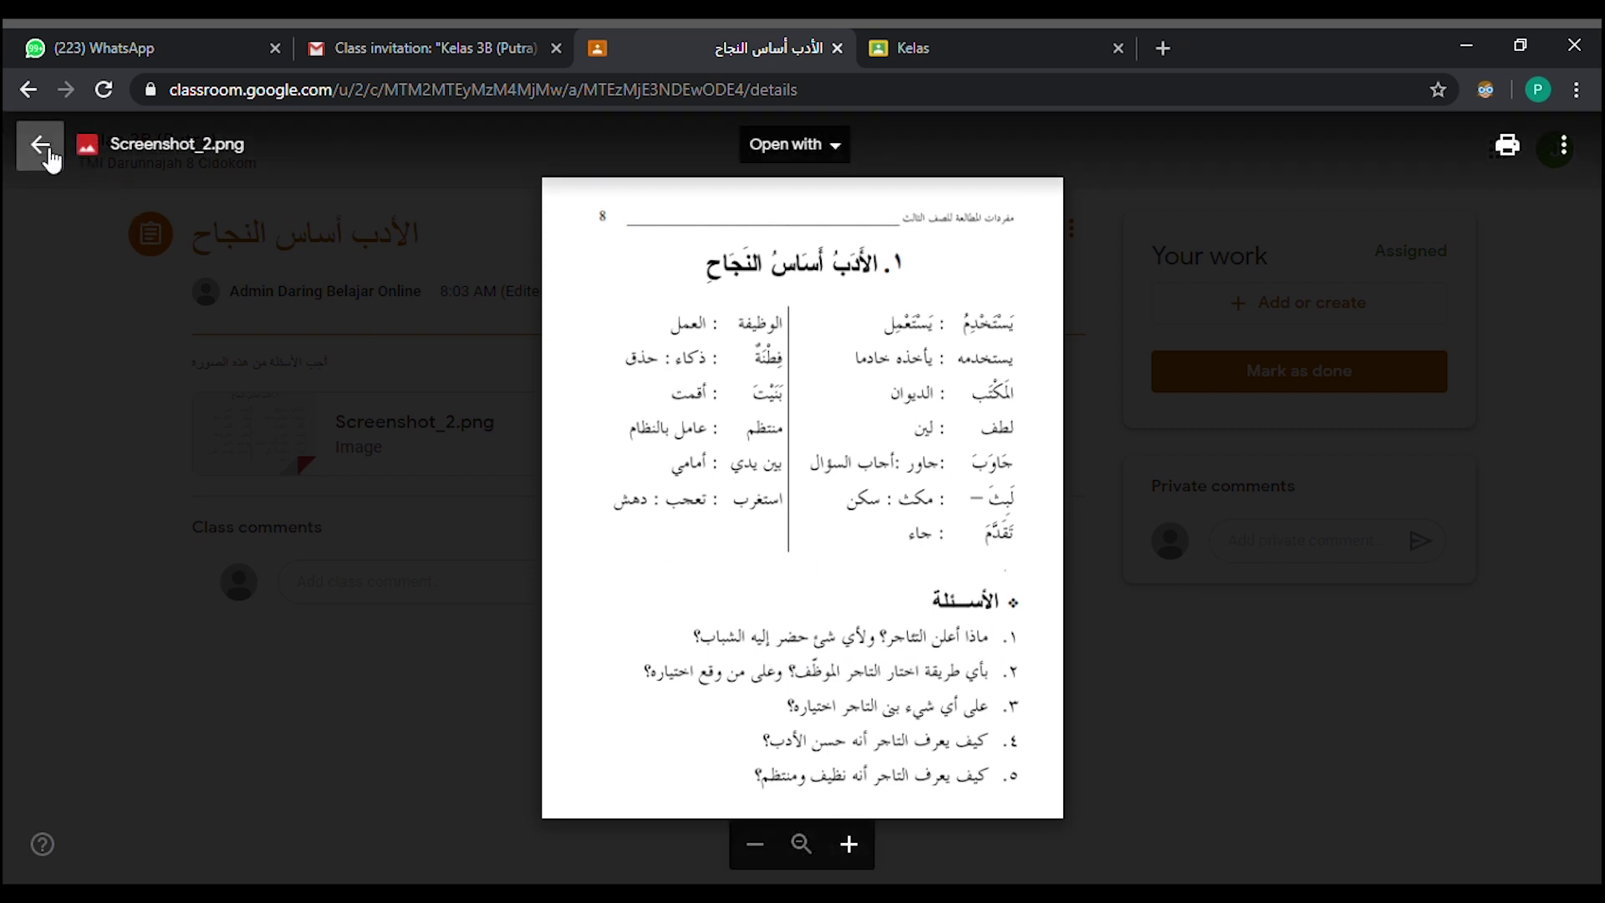
{"action": "left_click", "coordinate": [43, 148]}
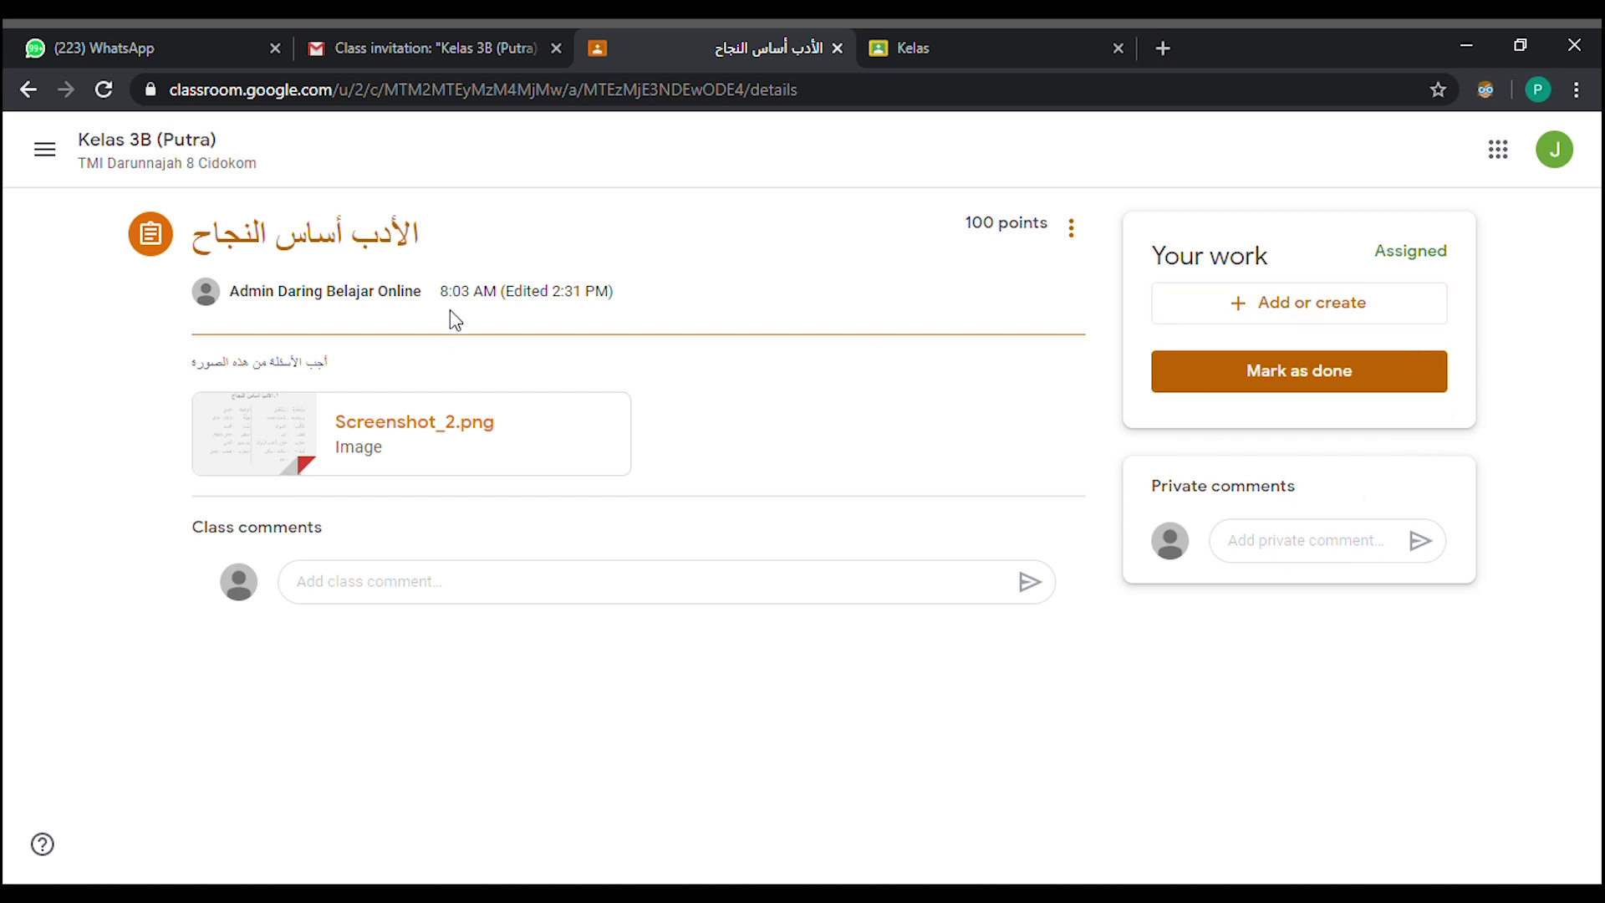
Step: Start adding a Google Drive file to the assignment and look through the upload, My Drive, starred and recent sources
{"action": "left_click", "coordinate": [1317, 315]}
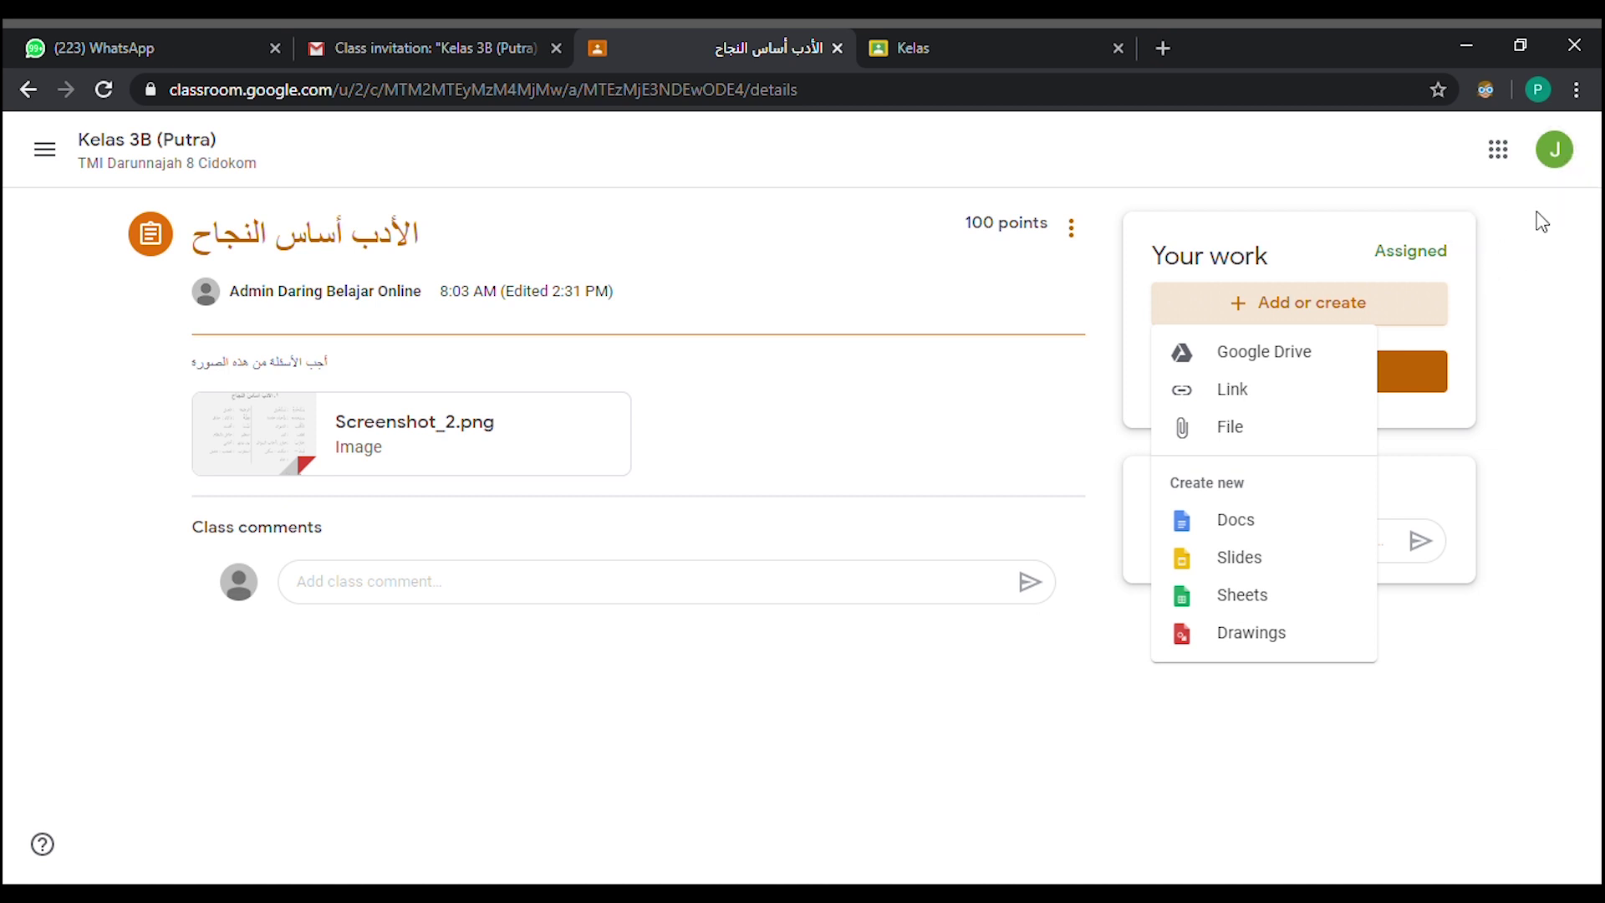
{"action": "left_click", "coordinate": [1251, 359]}
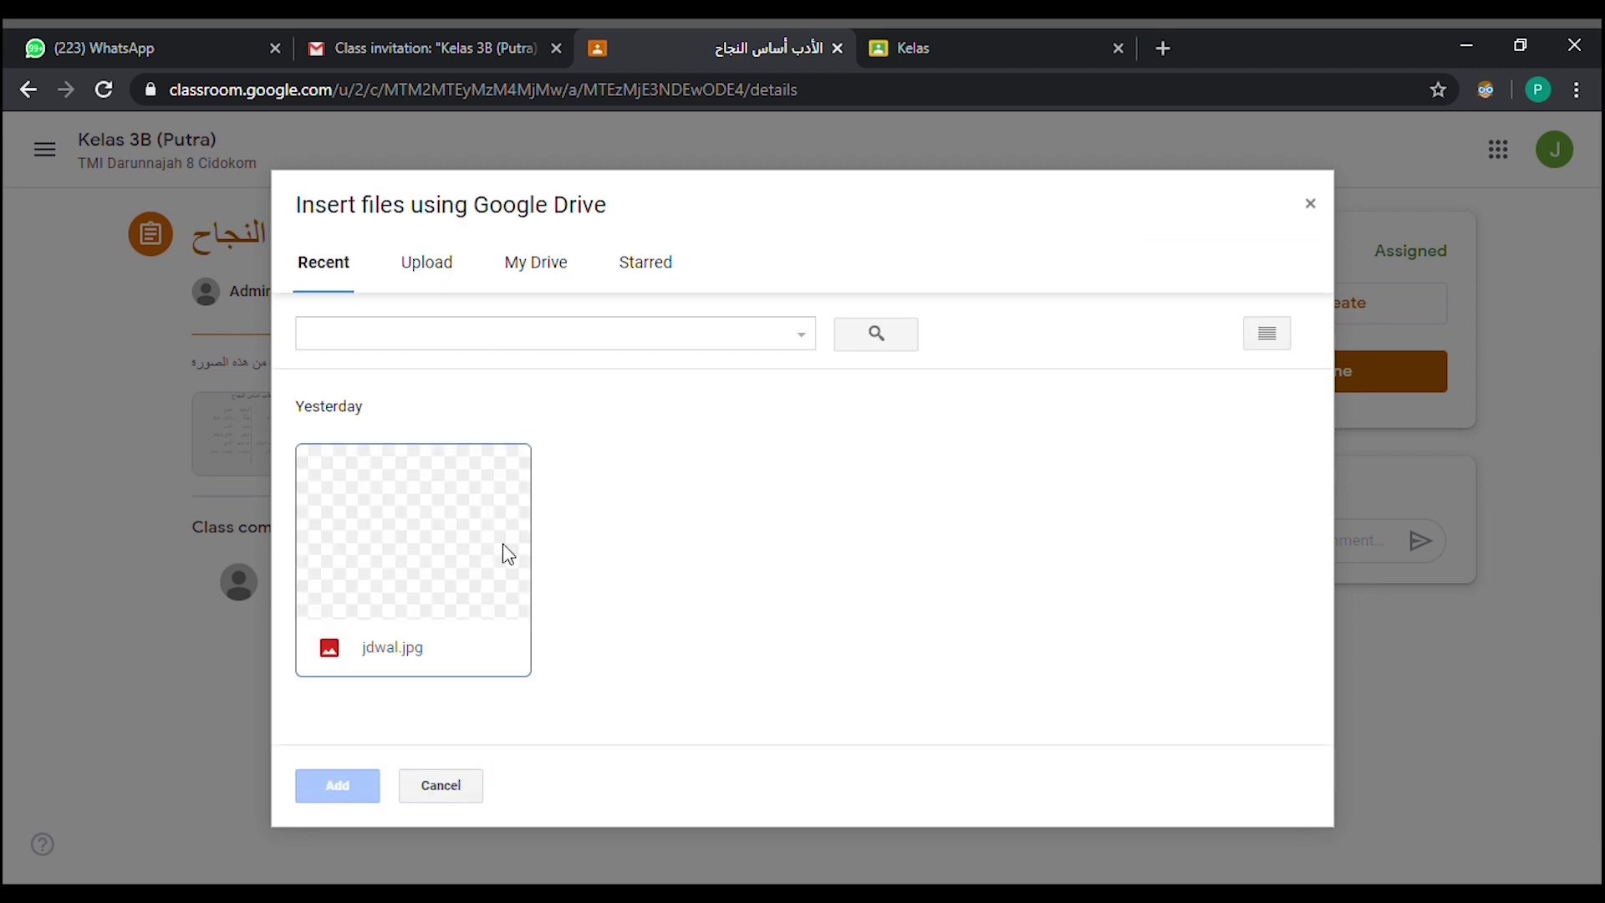
{"action": "left_click", "coordinate": [441, 280]}
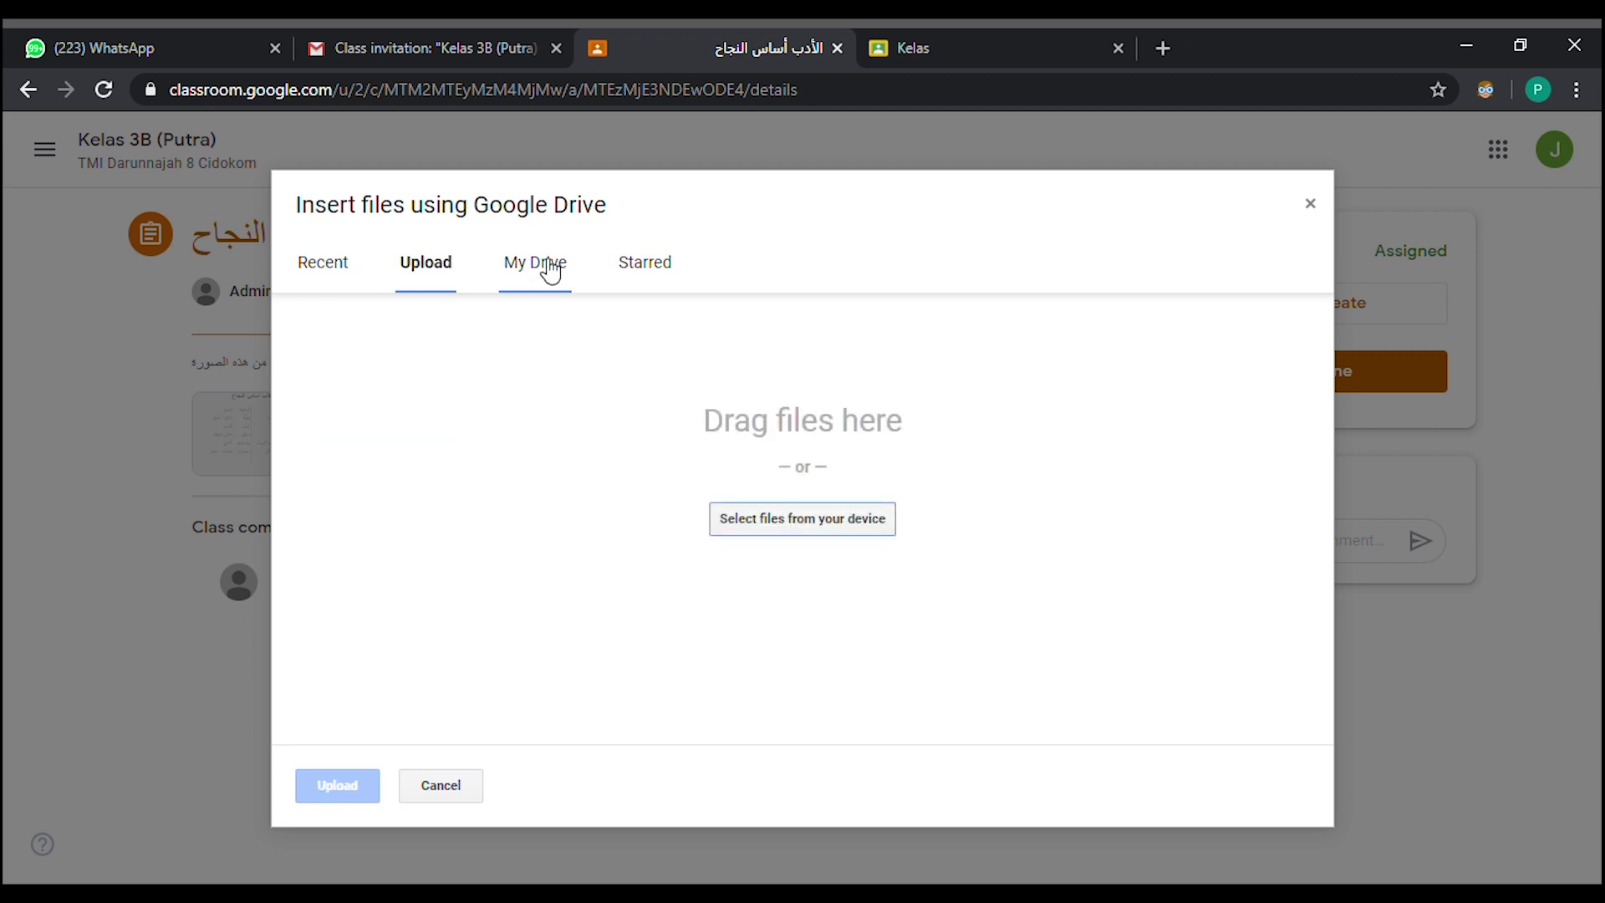
{"action": "left_click", "coordinate": [541, 266]}
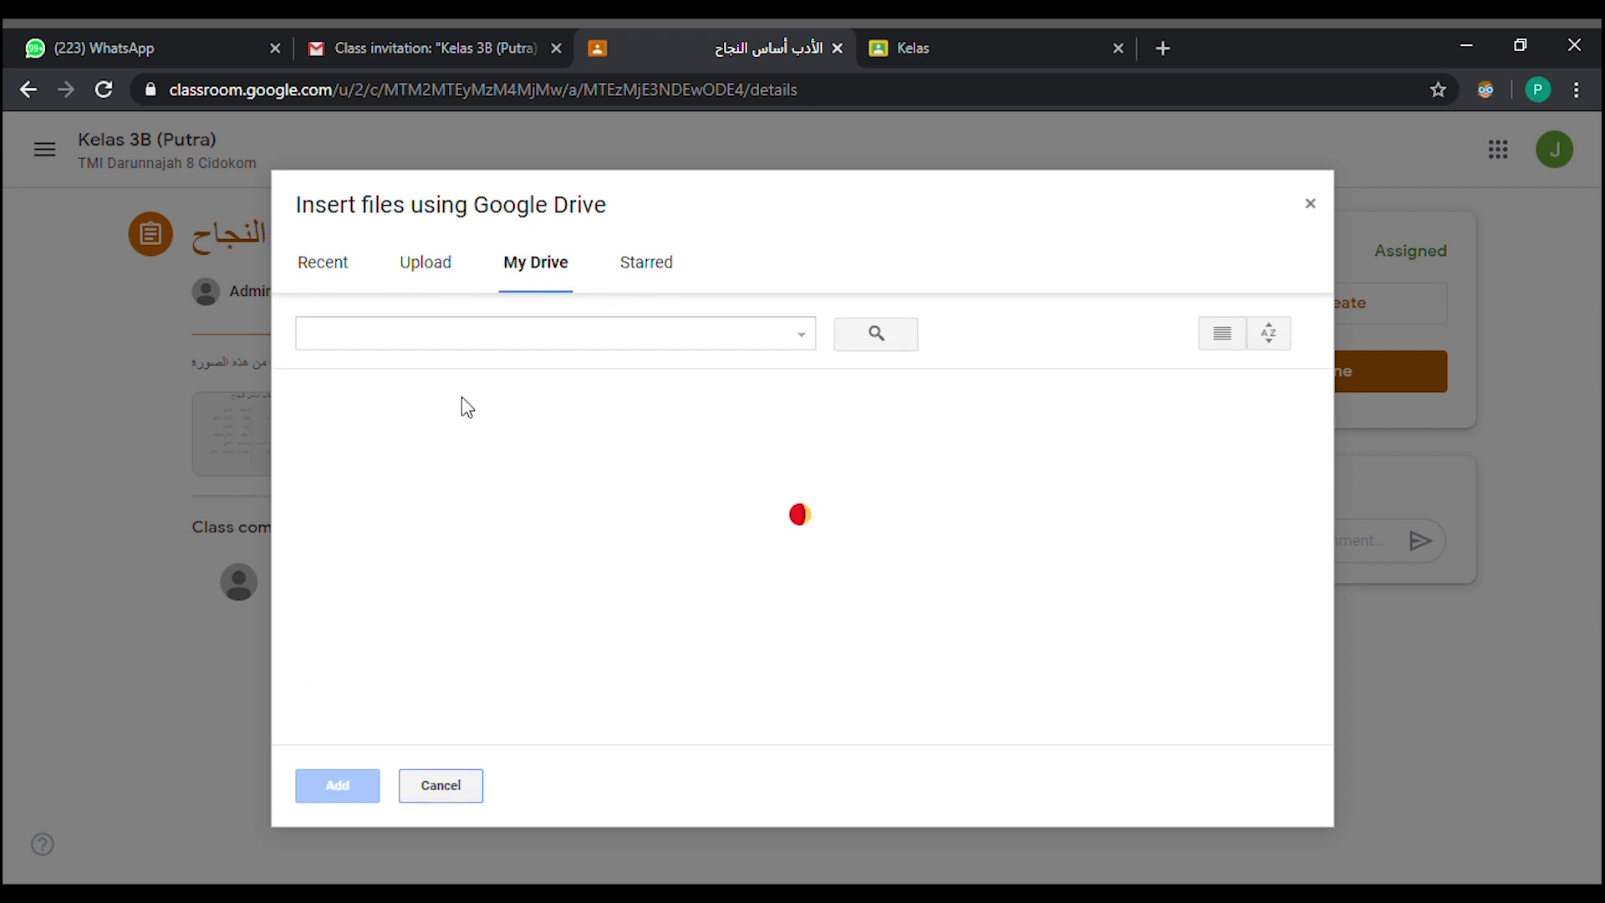
{"action": "scroll", "coordinate": [568, 552], "scroll_direction": "down", "scroll_amount": 2}
{"action": "scroll", "coordinate": [724, 573], "scroll_direction": "up", "scroll_amount": 2}
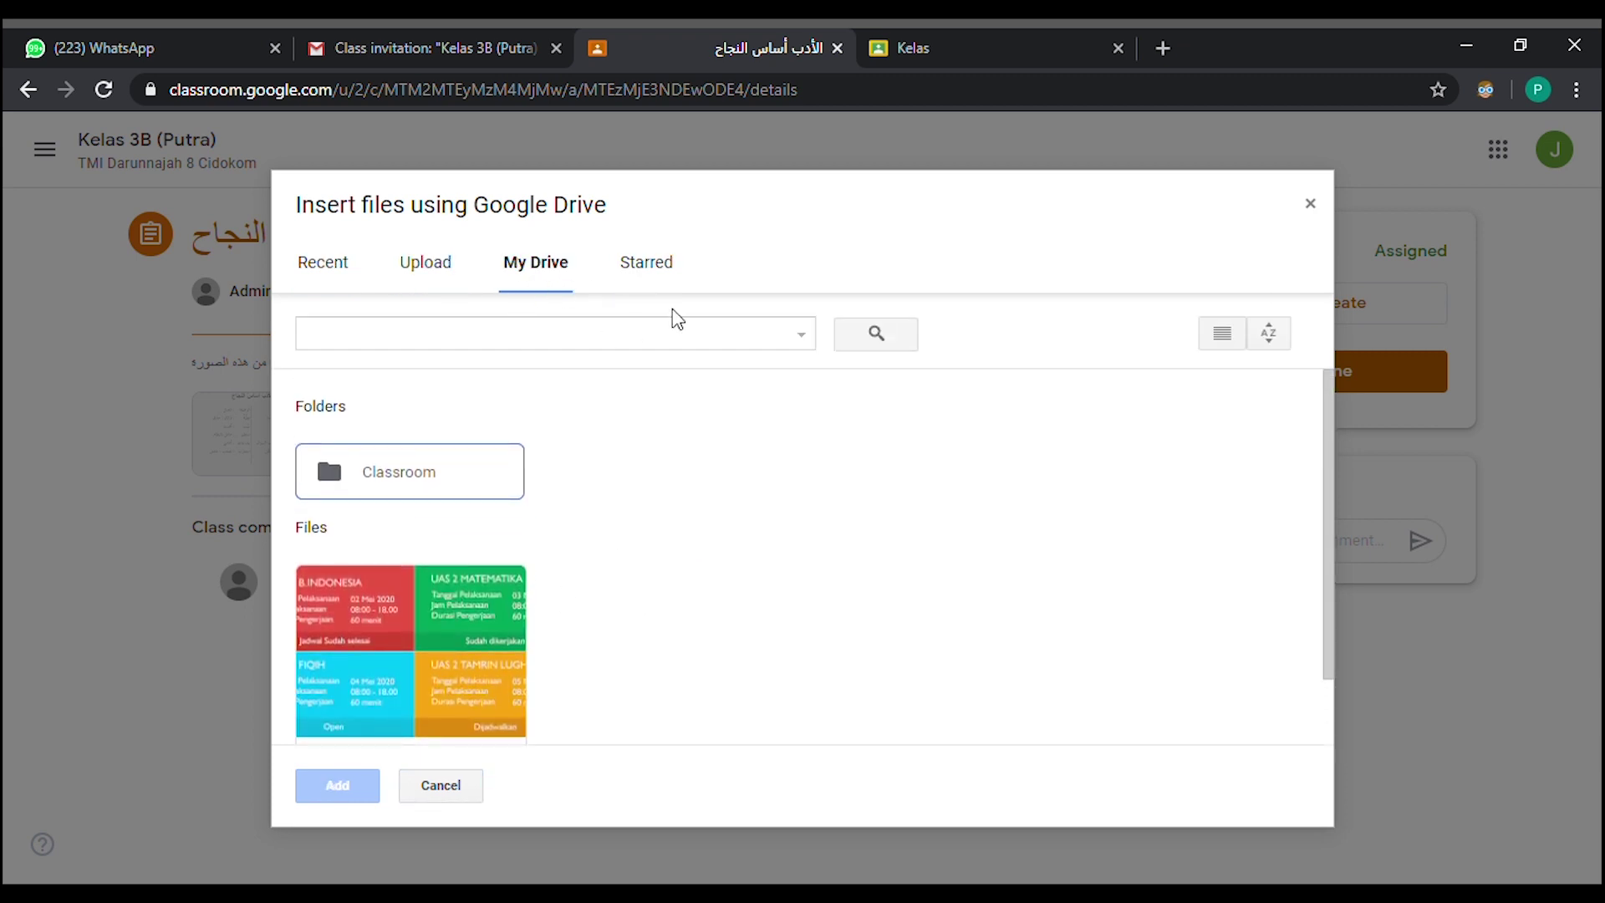
{"action": "left_click", "coordinate": [651, 261]}
{"action": "left_click", "coordinate": [525, 268]}
{"action": "left_click", "coordinate": [333, 262]}
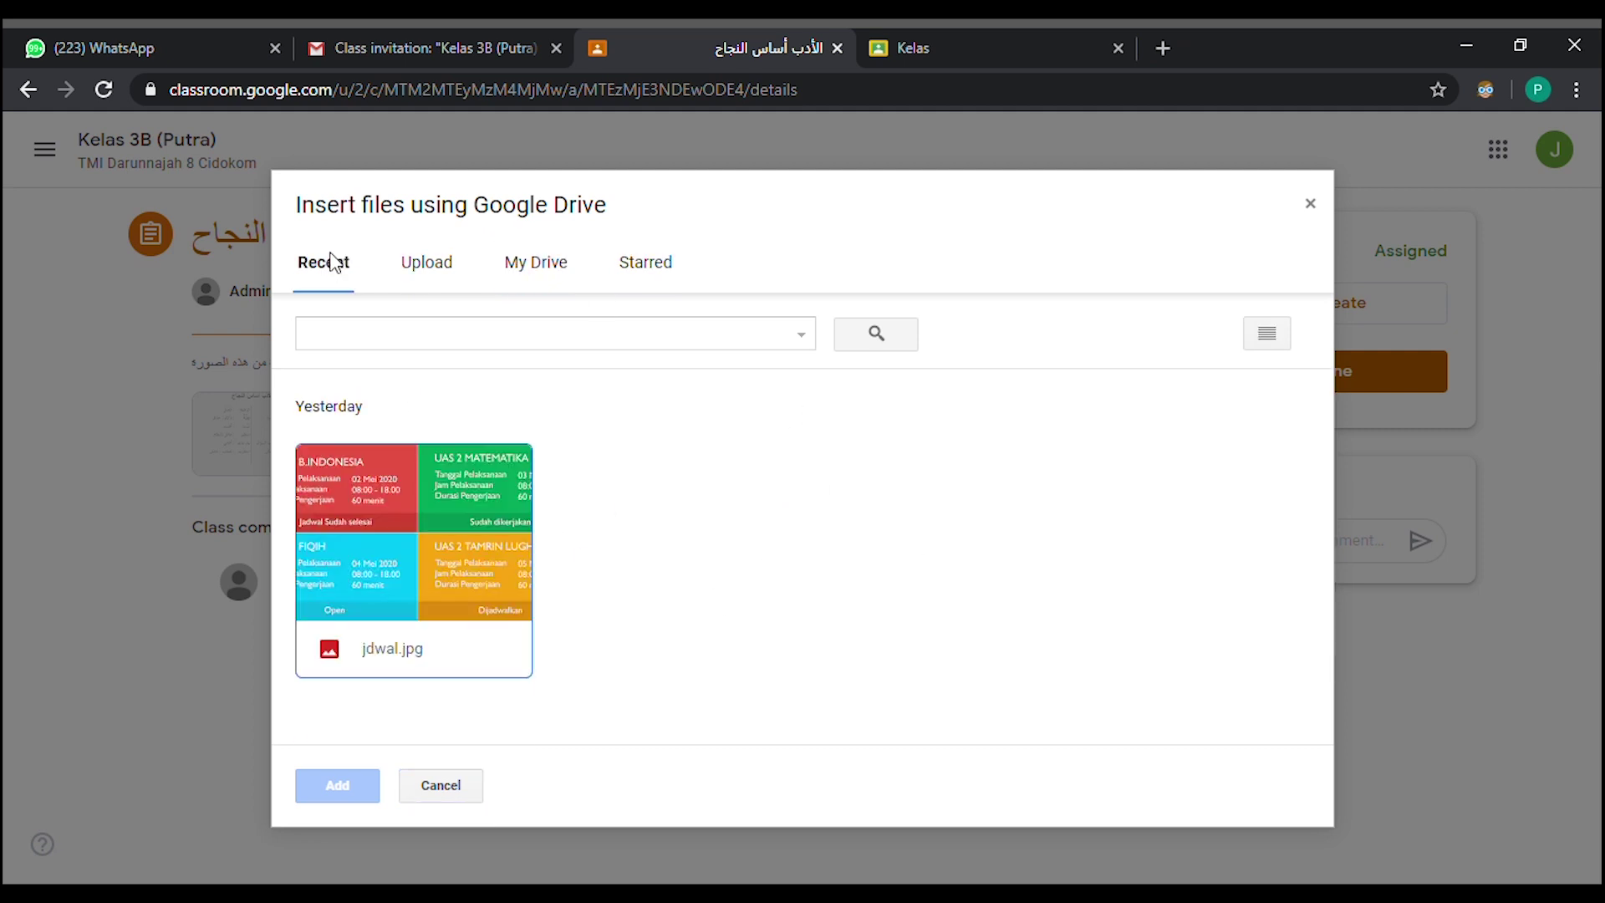
Step: Attach jdwal.jpg from the recent Drive files to the assignment and dismiss the turn-in tip
{"action": "left_click", "coordinate": [455, 545]}
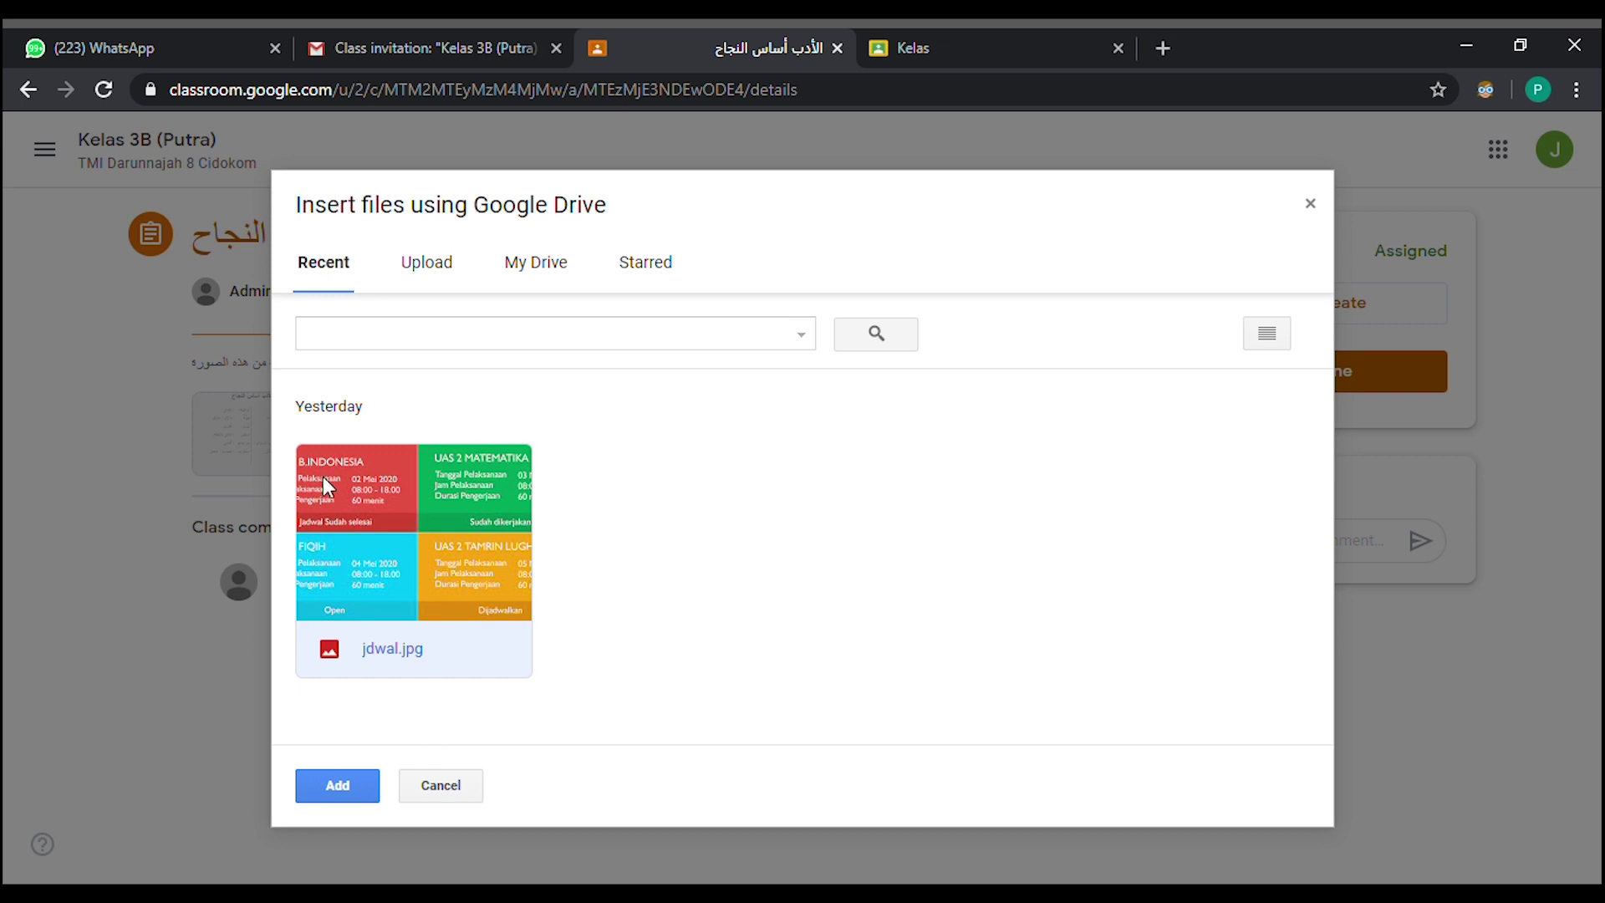
{"action": "left_click", "coordinate": [338, 786]}
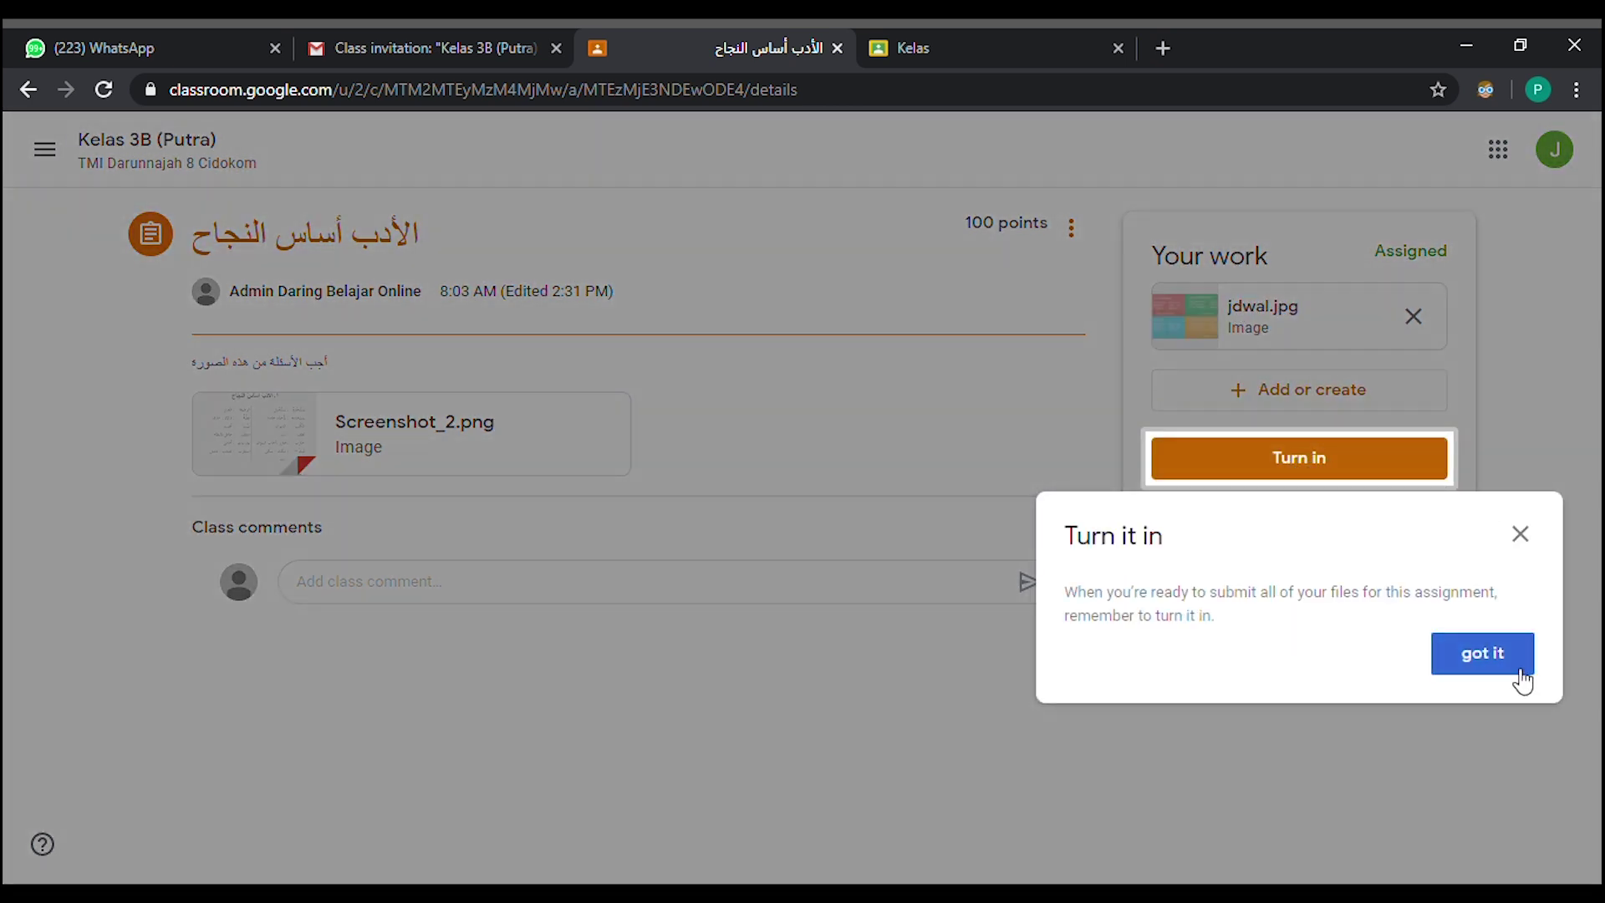
{"action": "left_click", "coordinate": [1514, 671]}
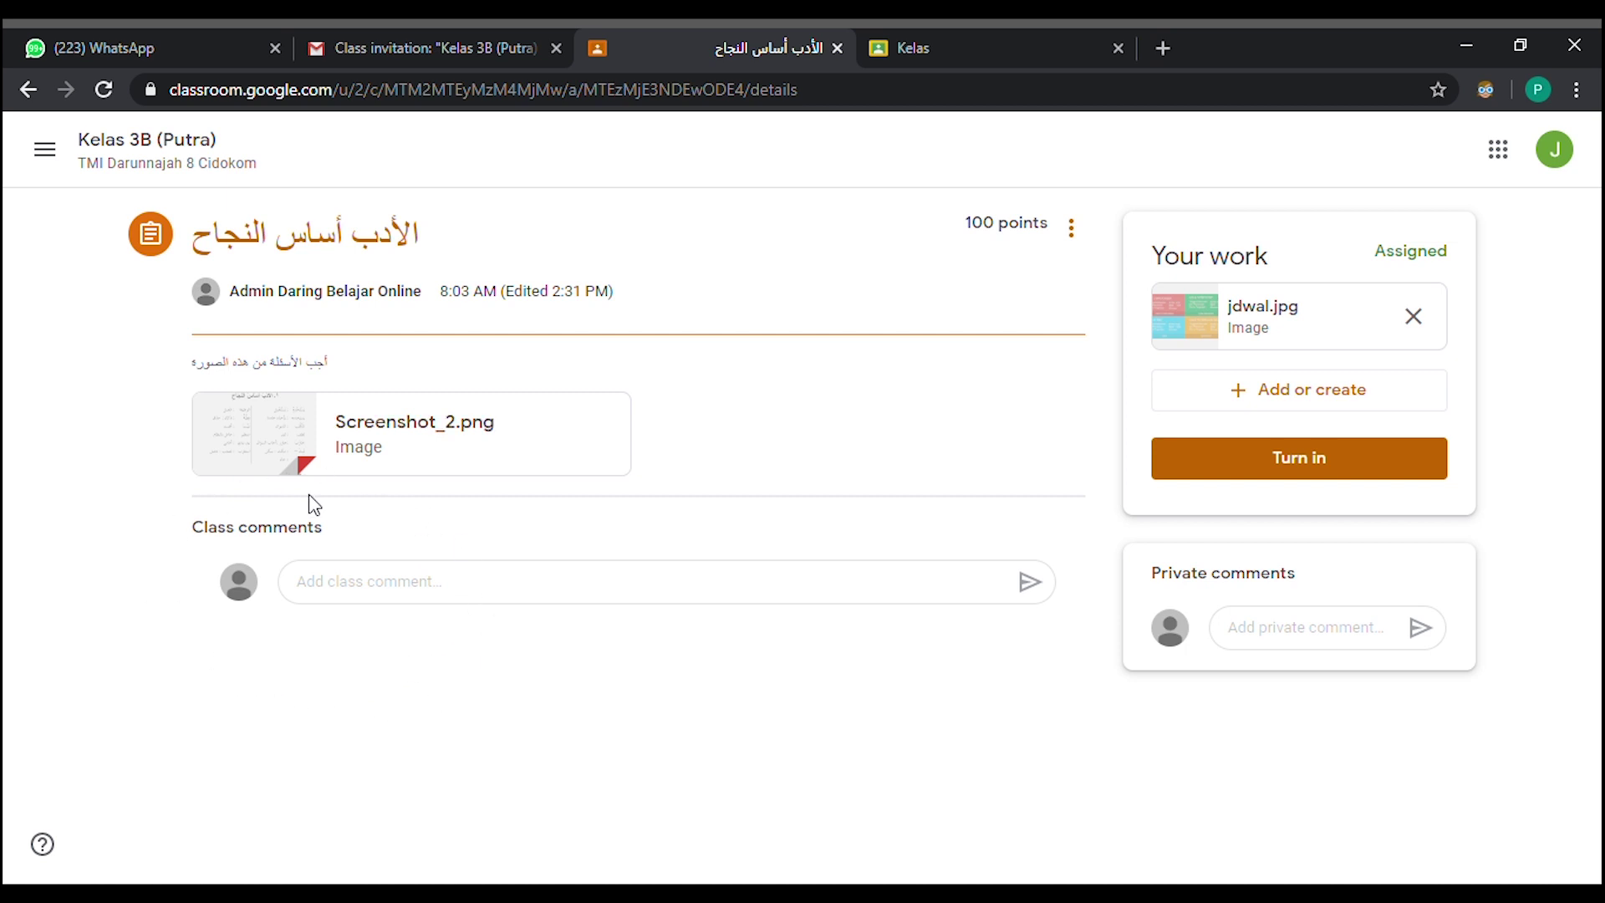
Step: Post the class comment "toyyib syukron ustad" on the assignment
{"action": "left_click", "coordinate": [381, 597]}
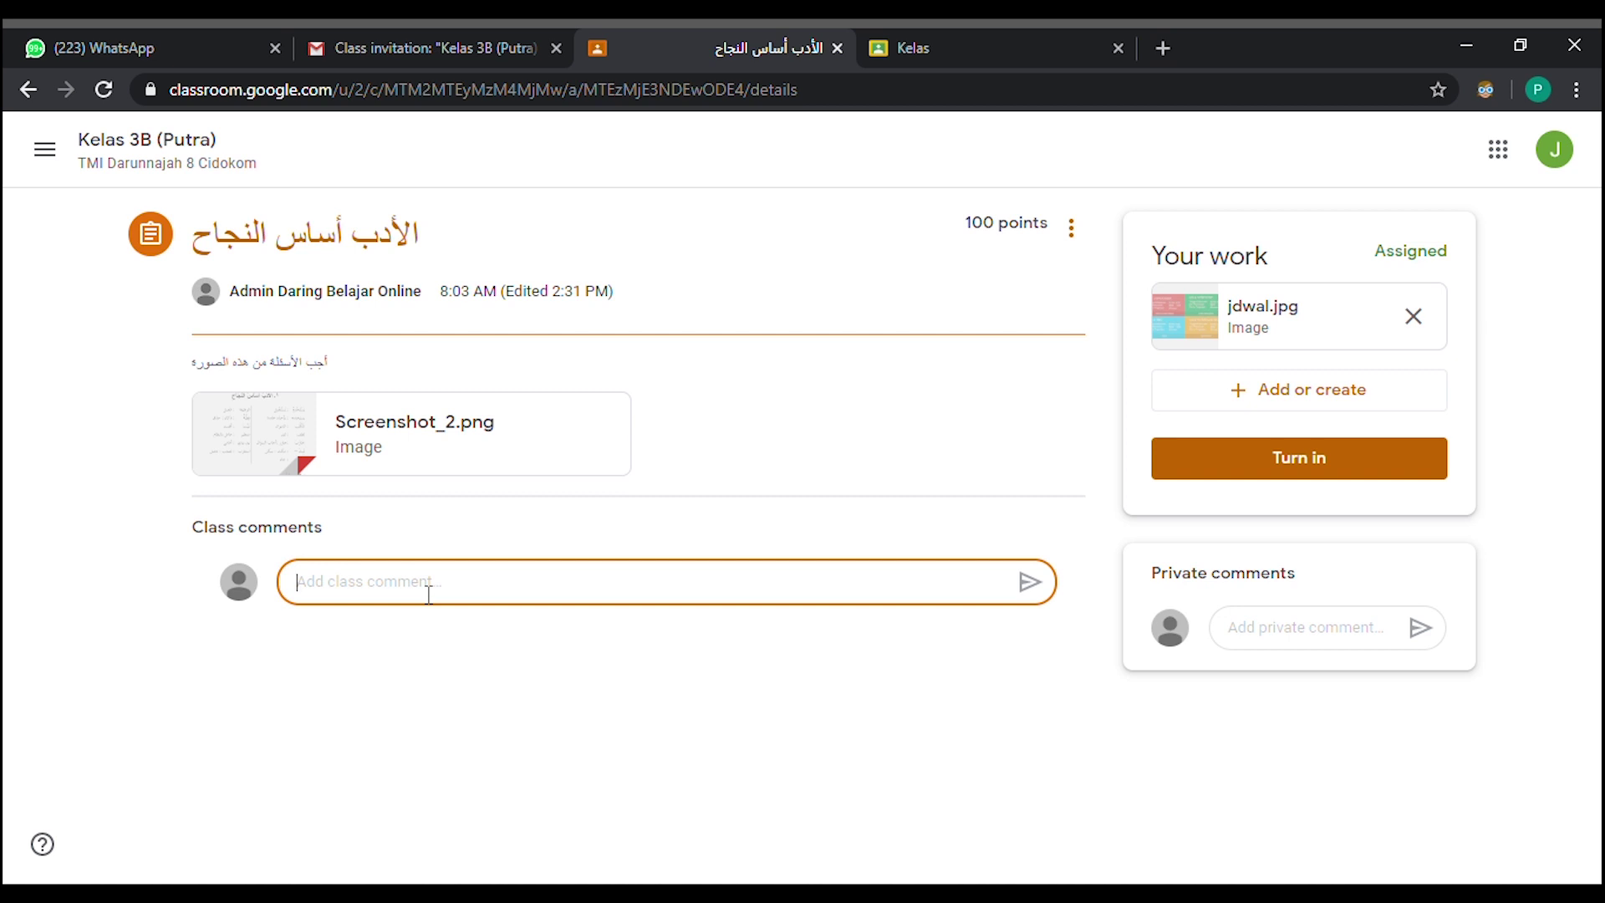
{"action": "type", "text": "toyyi"}
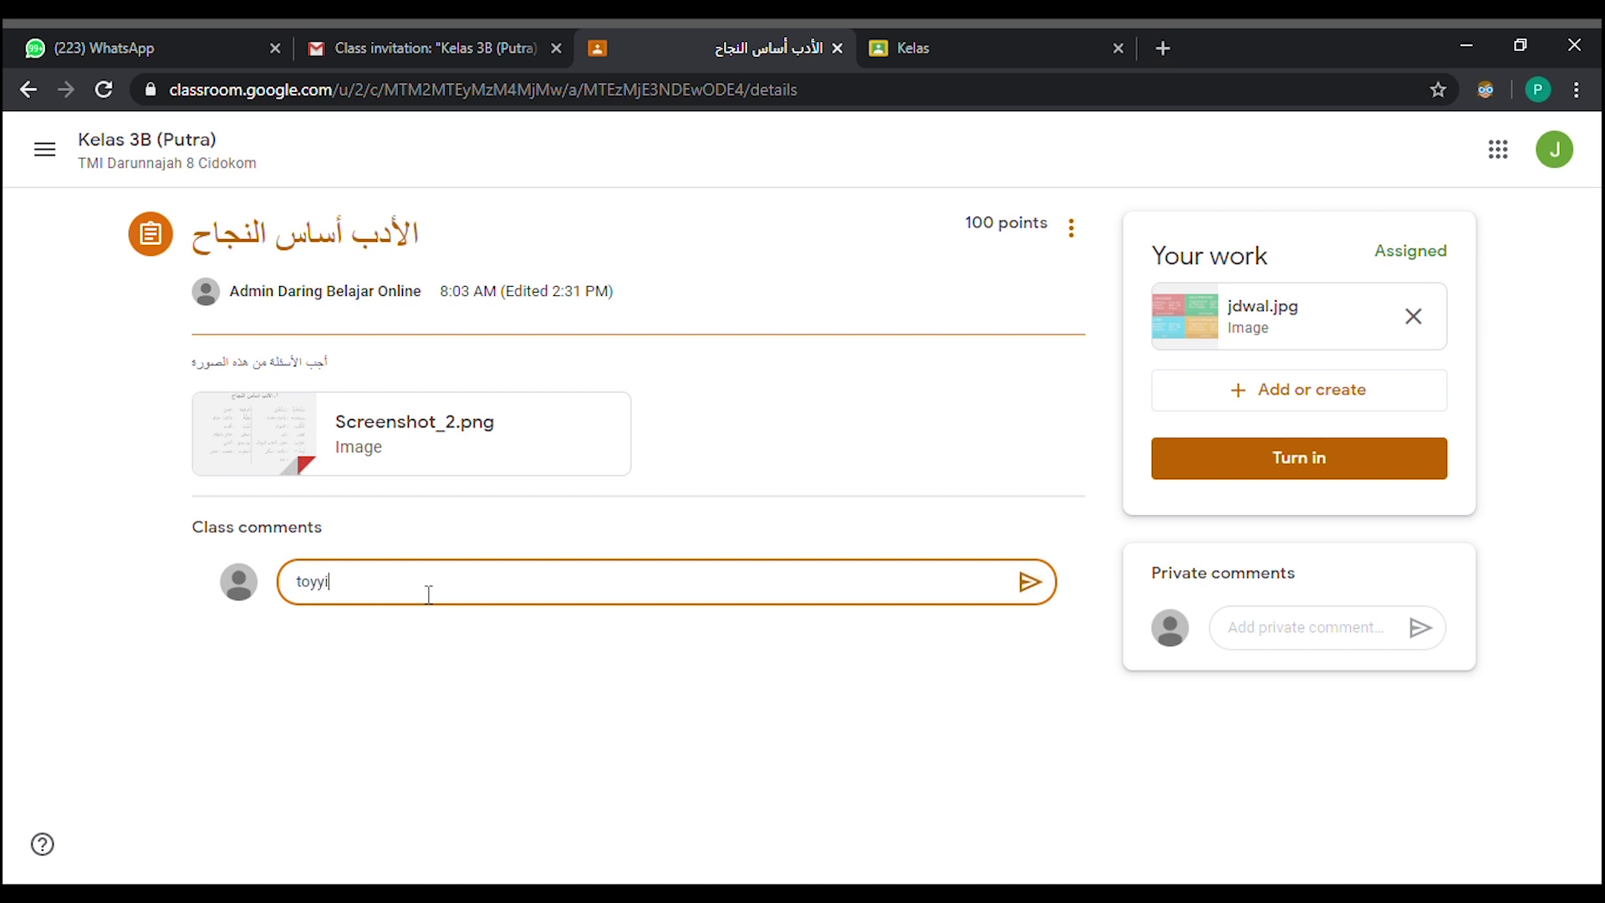
{"action": "type", "text": "b syukron ustad"}
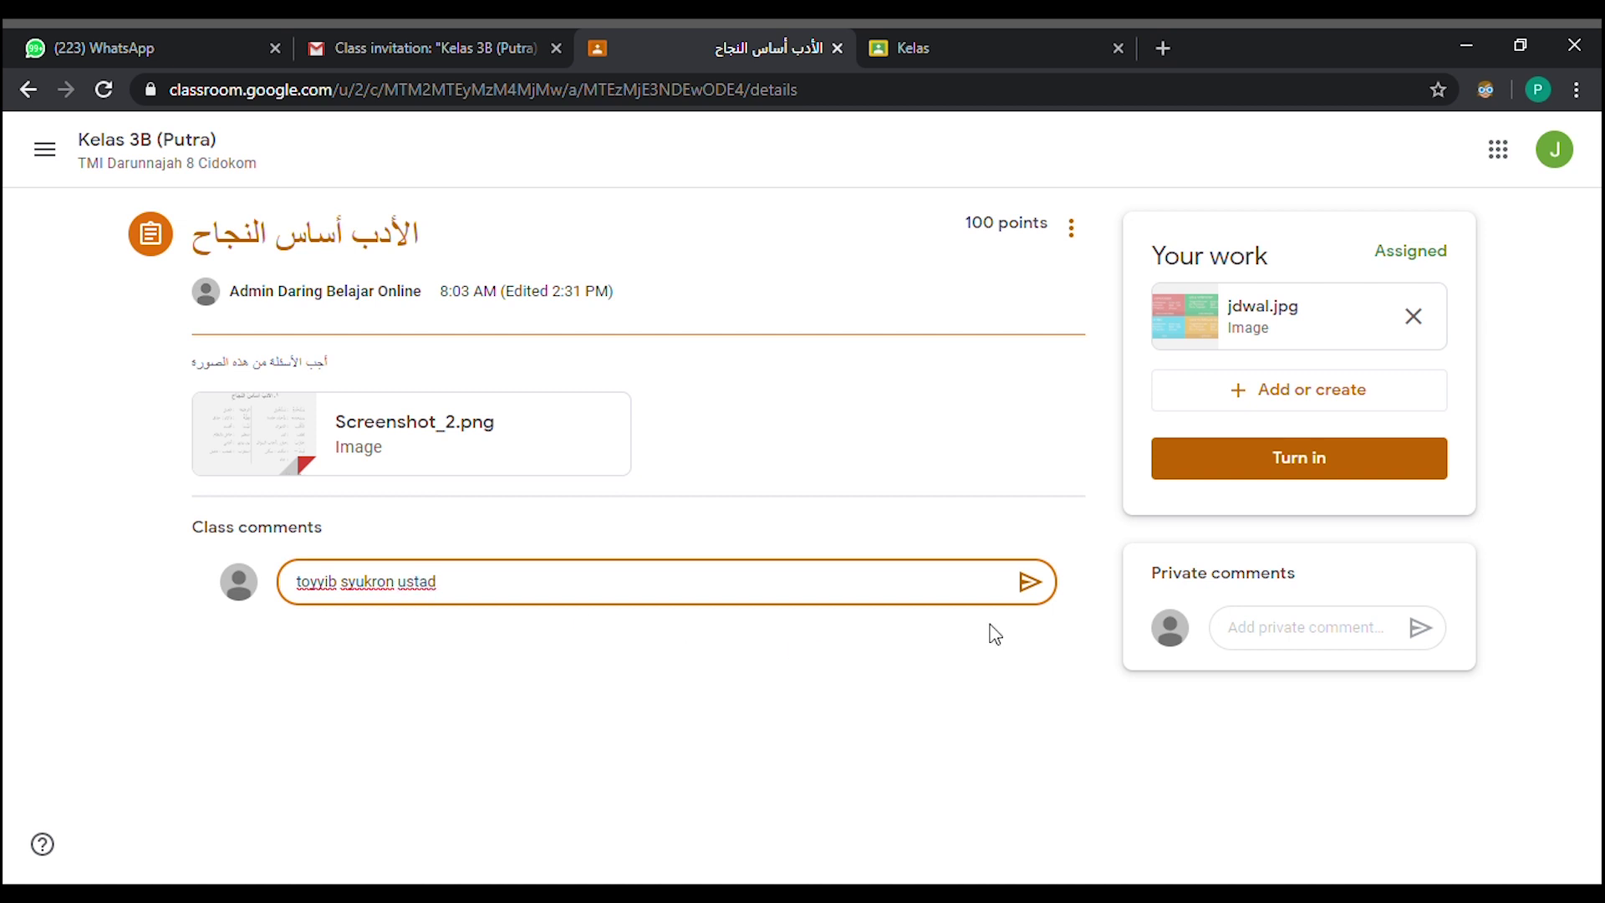
{"action": "left_click", "coordinate": [1030, 581]}
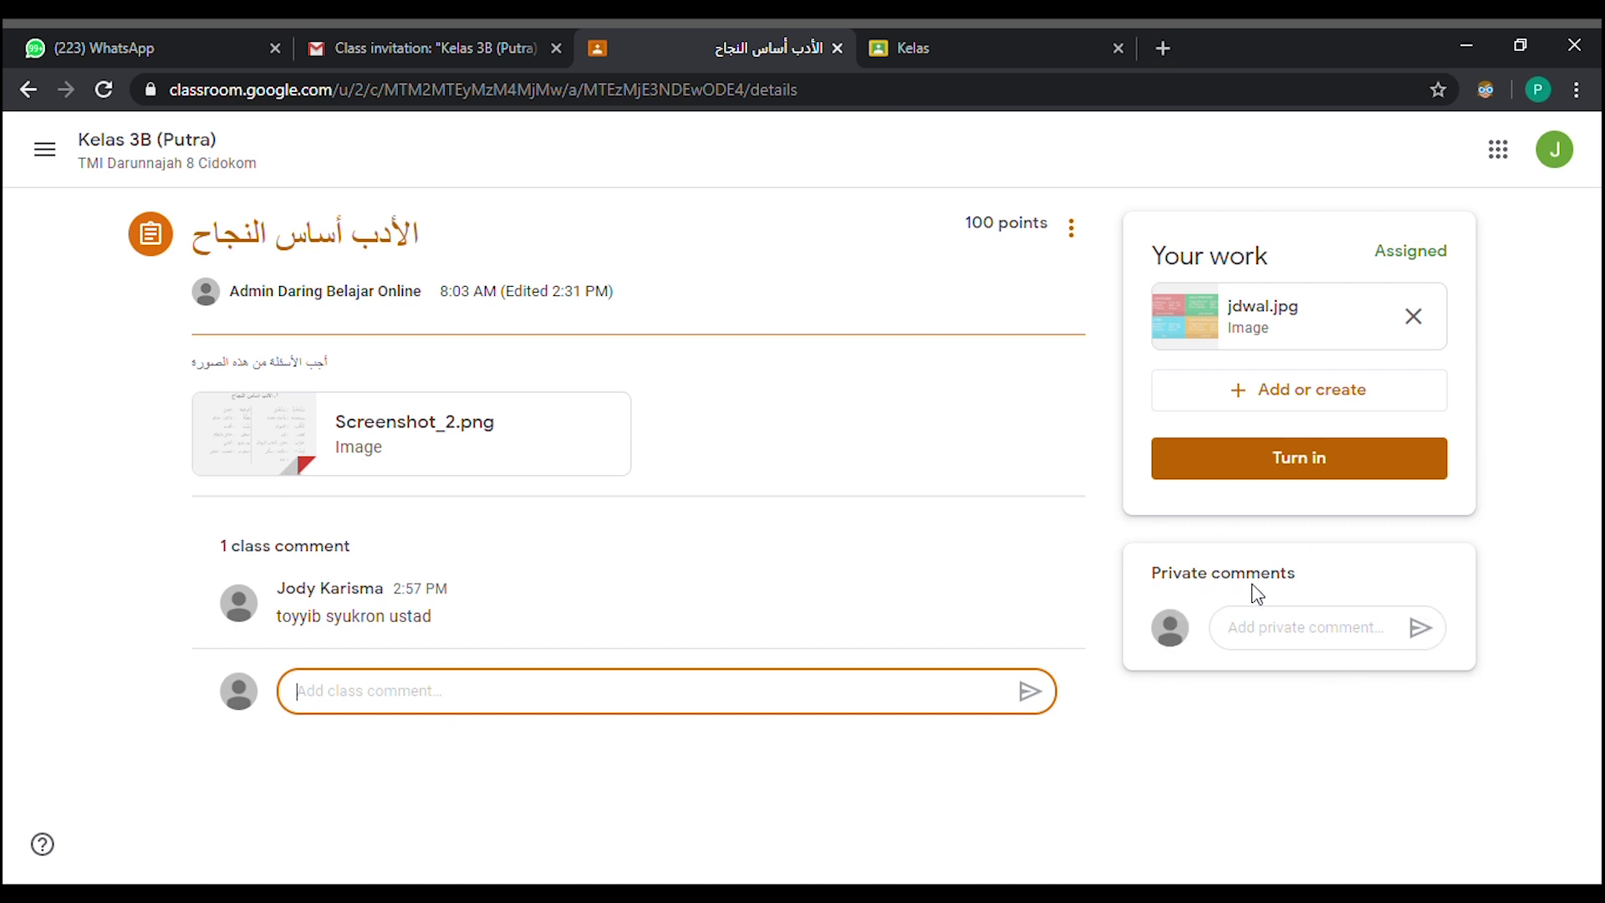
Step: Post the private comment "afwan stad ana blm paham" on the assignment
{"action": "left_click", "coordinate": [1303, 641]}
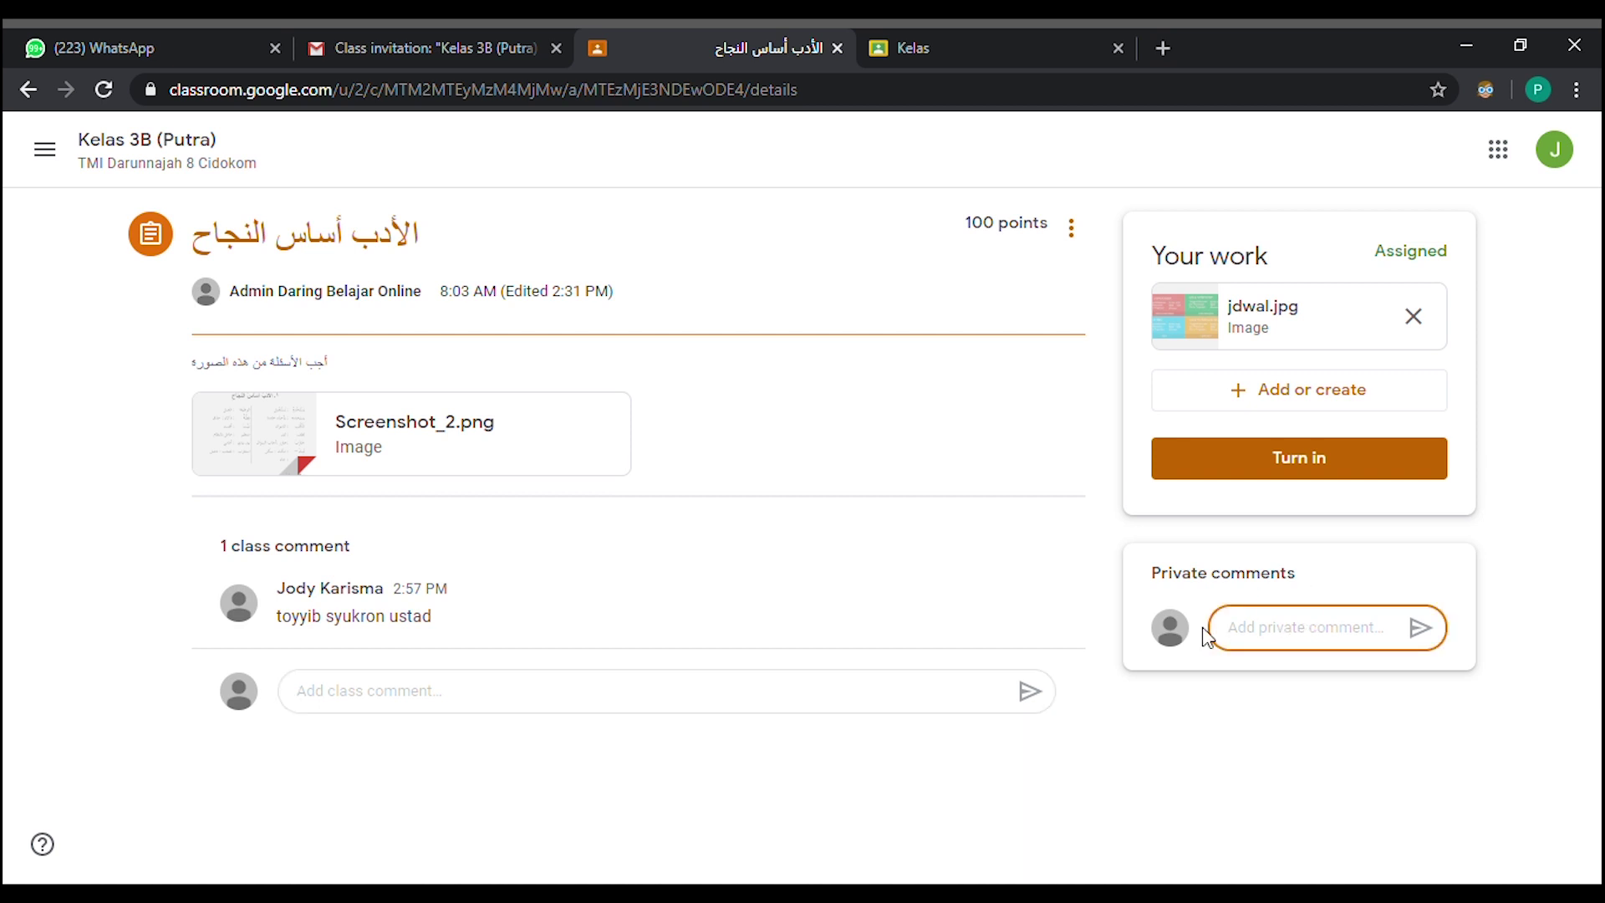
{"action": "left_click_drag", "start_coordinate": [241, 293], "coordinate": [482, 291]}
{"action": "left_click", "coordinate": [1285, 643]}
{"action": "type", "text": "afwan"}
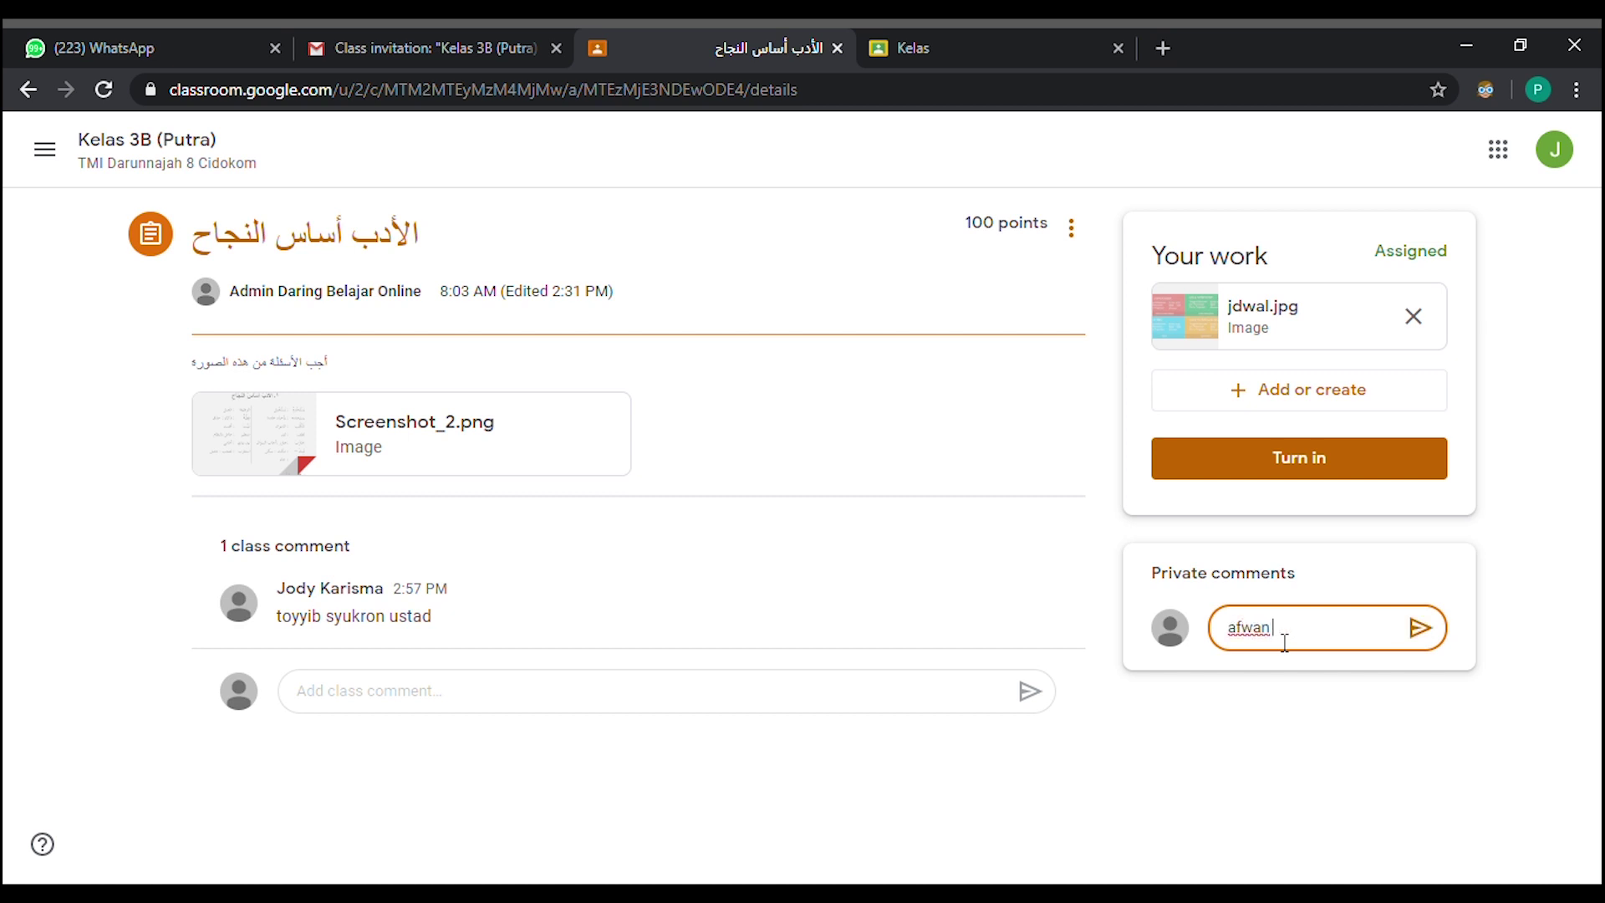
{"action": "type", "text": " stad ana blm paham"}
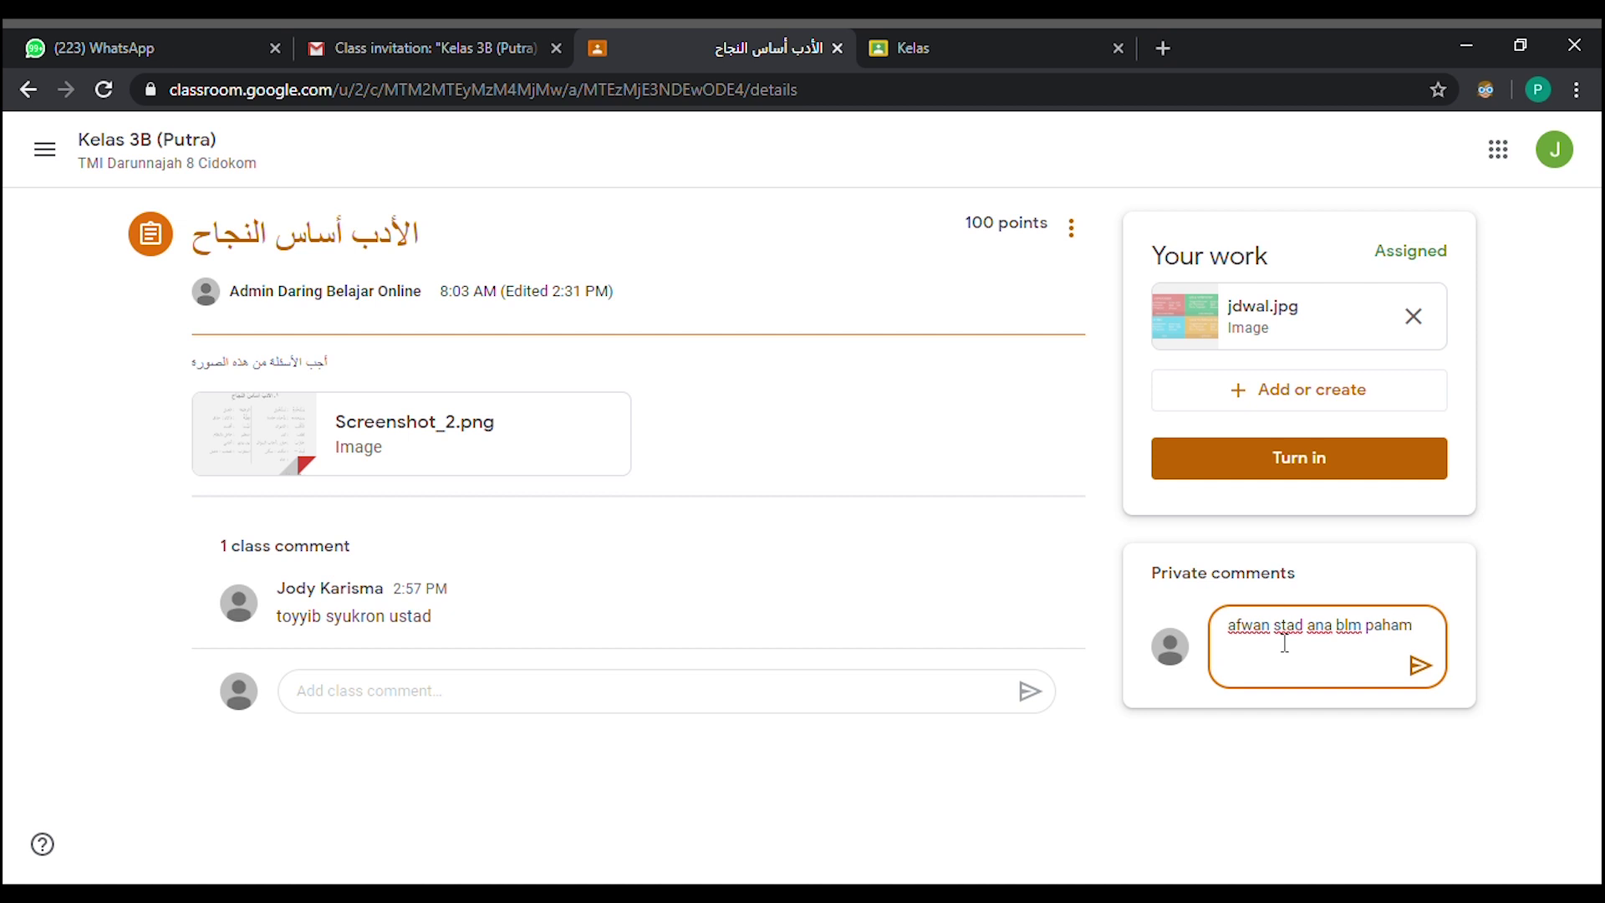
{"action": "left_click", "coordinate": [1428, 672]}
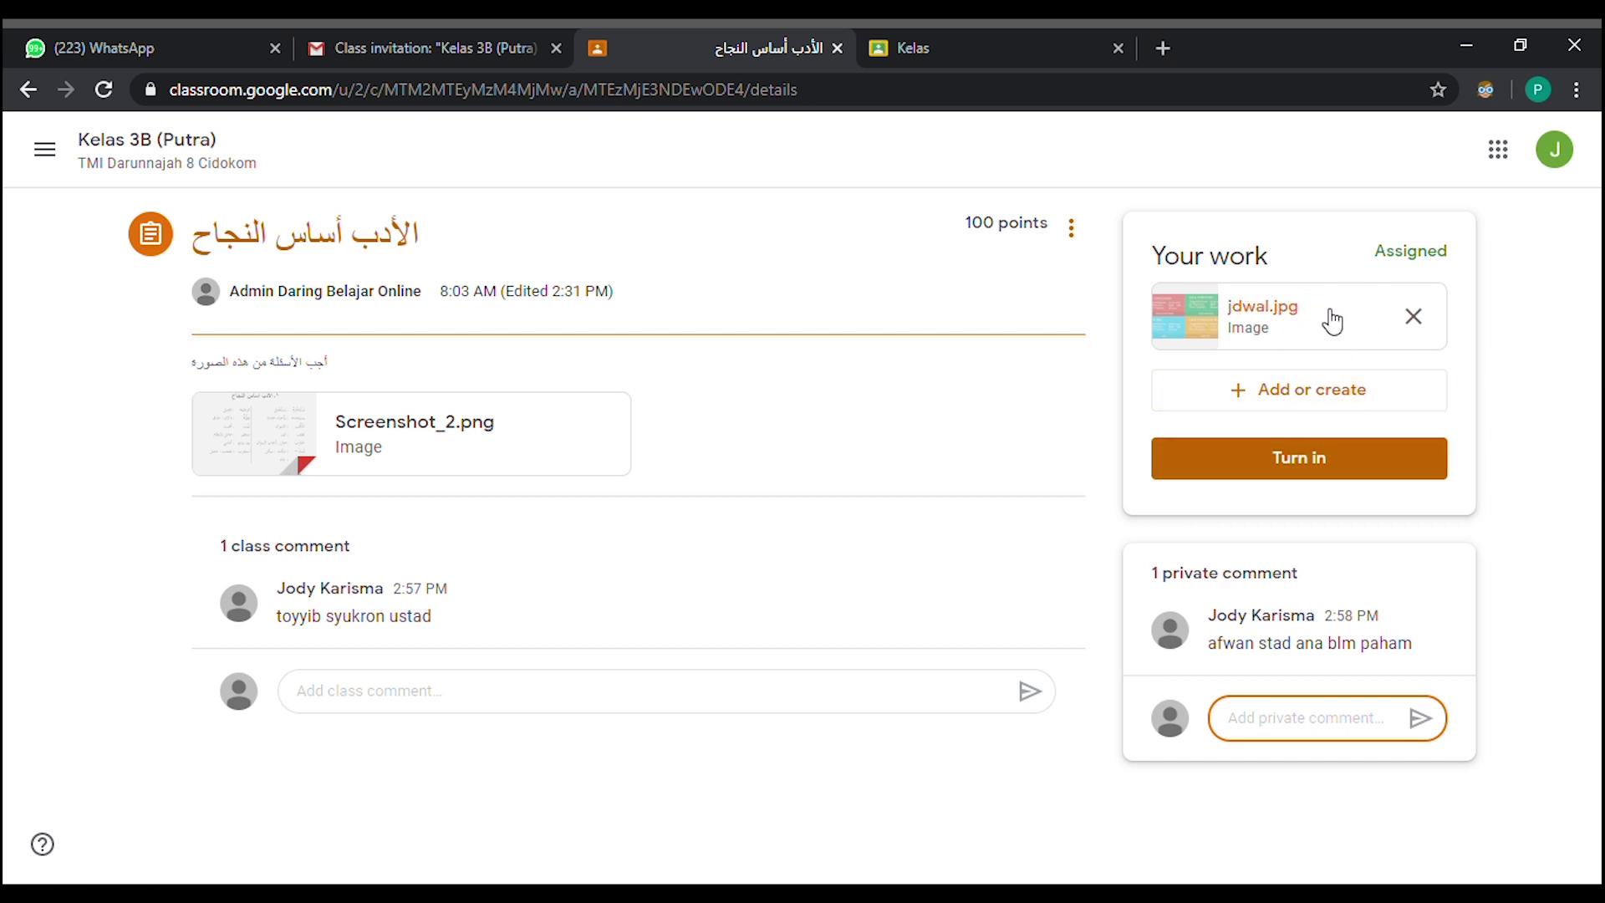
Step: Turn in the assignment with the attachment jdwal.jpg and return to the class stream
{"action": "left_click", "coordinate": [1336, 469]}
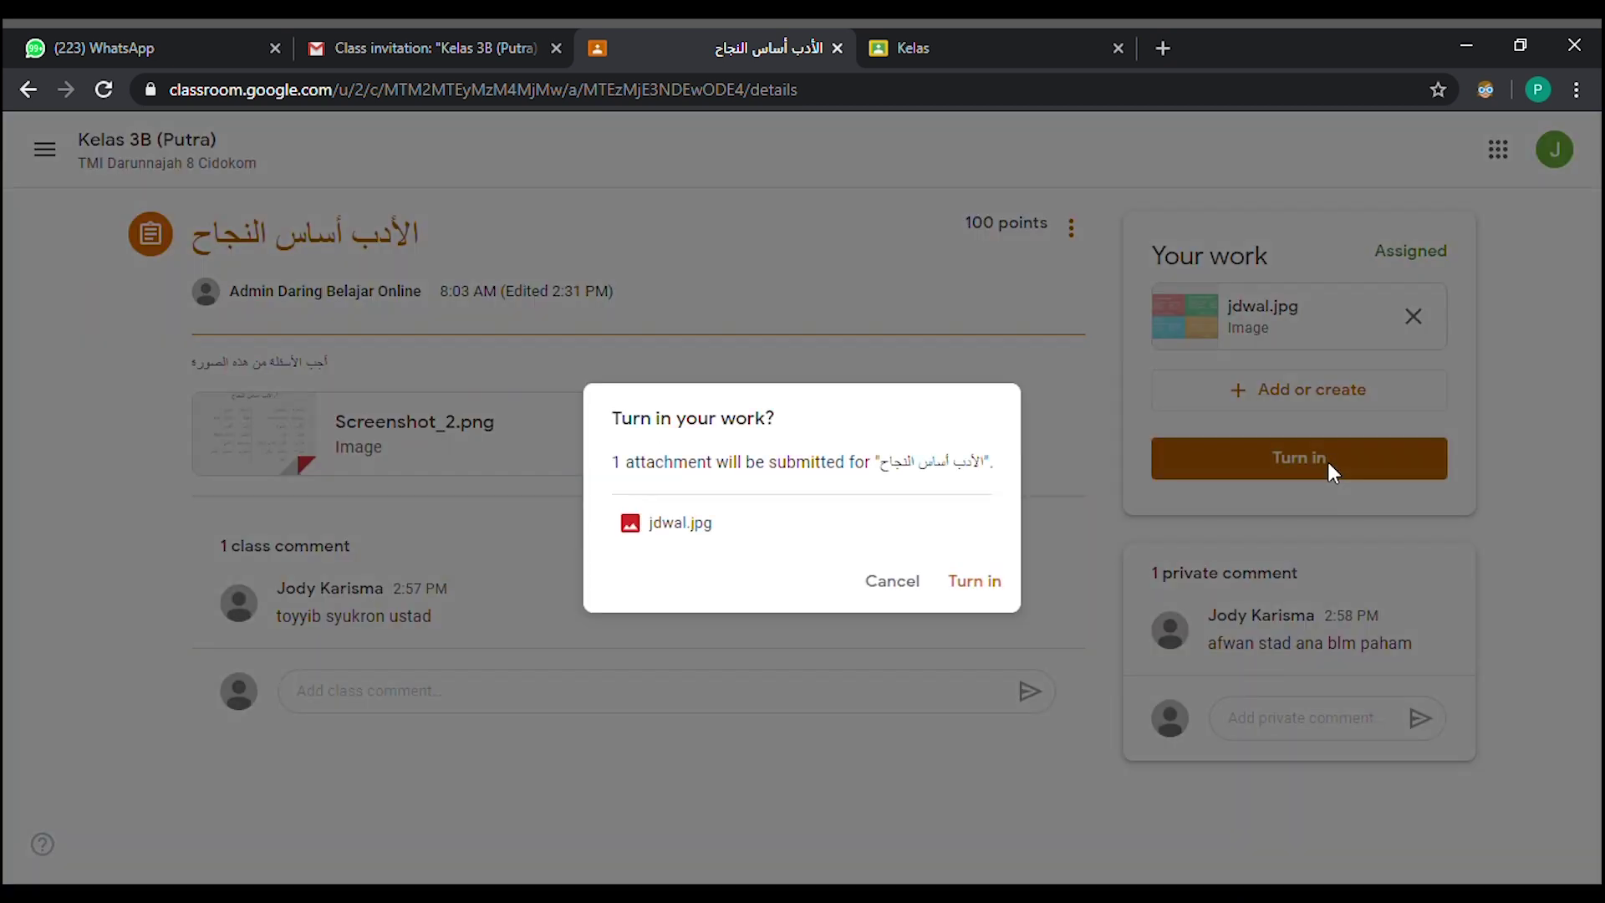
{"action": "left_click", "coordinate": [986, 587]}
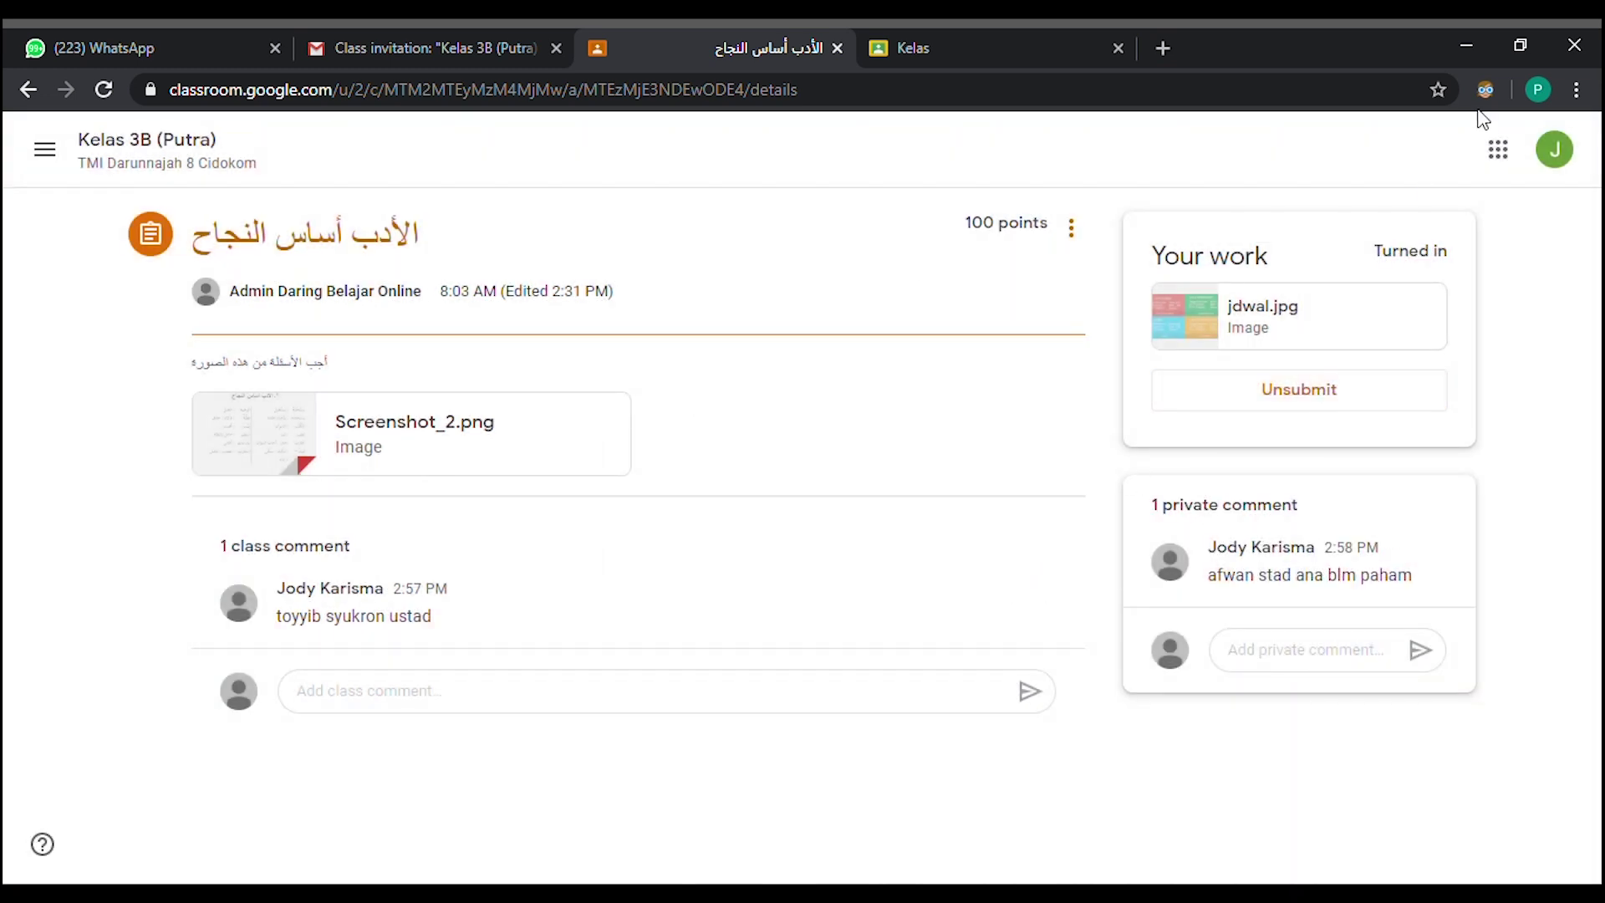
{"action": "left_click", "coordinate": [130, 144]}
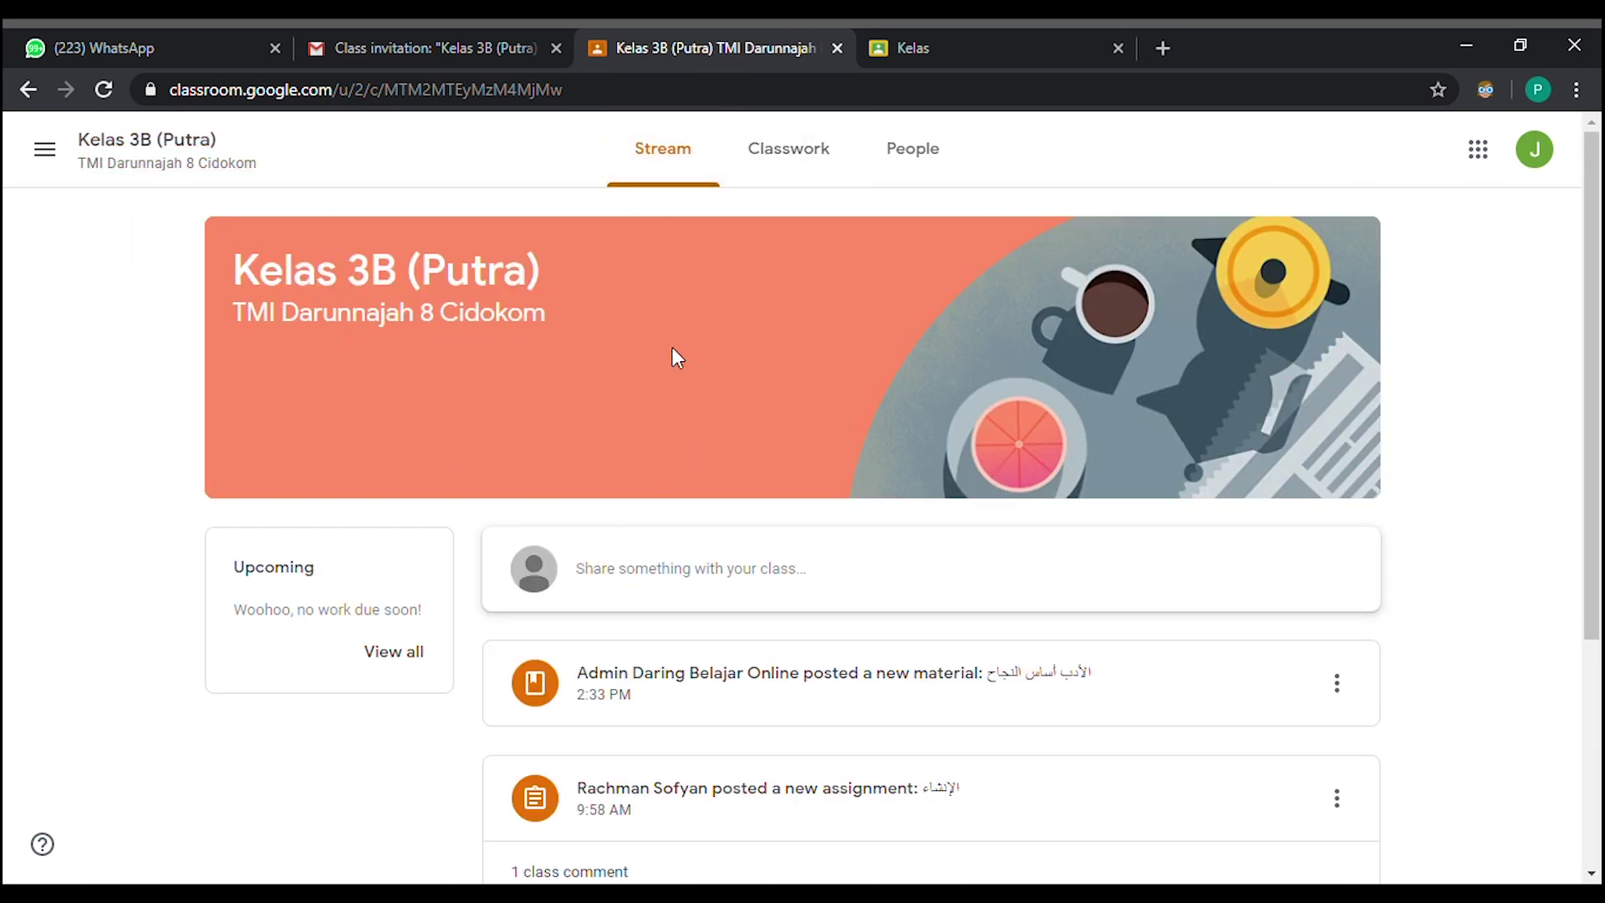
Step: Look through the Imla, Insya and Mutholaah topics in the classwork and collapse the expanded Mutholaah assignment
{"action": "left_click", "coordinate": [801, 162]}
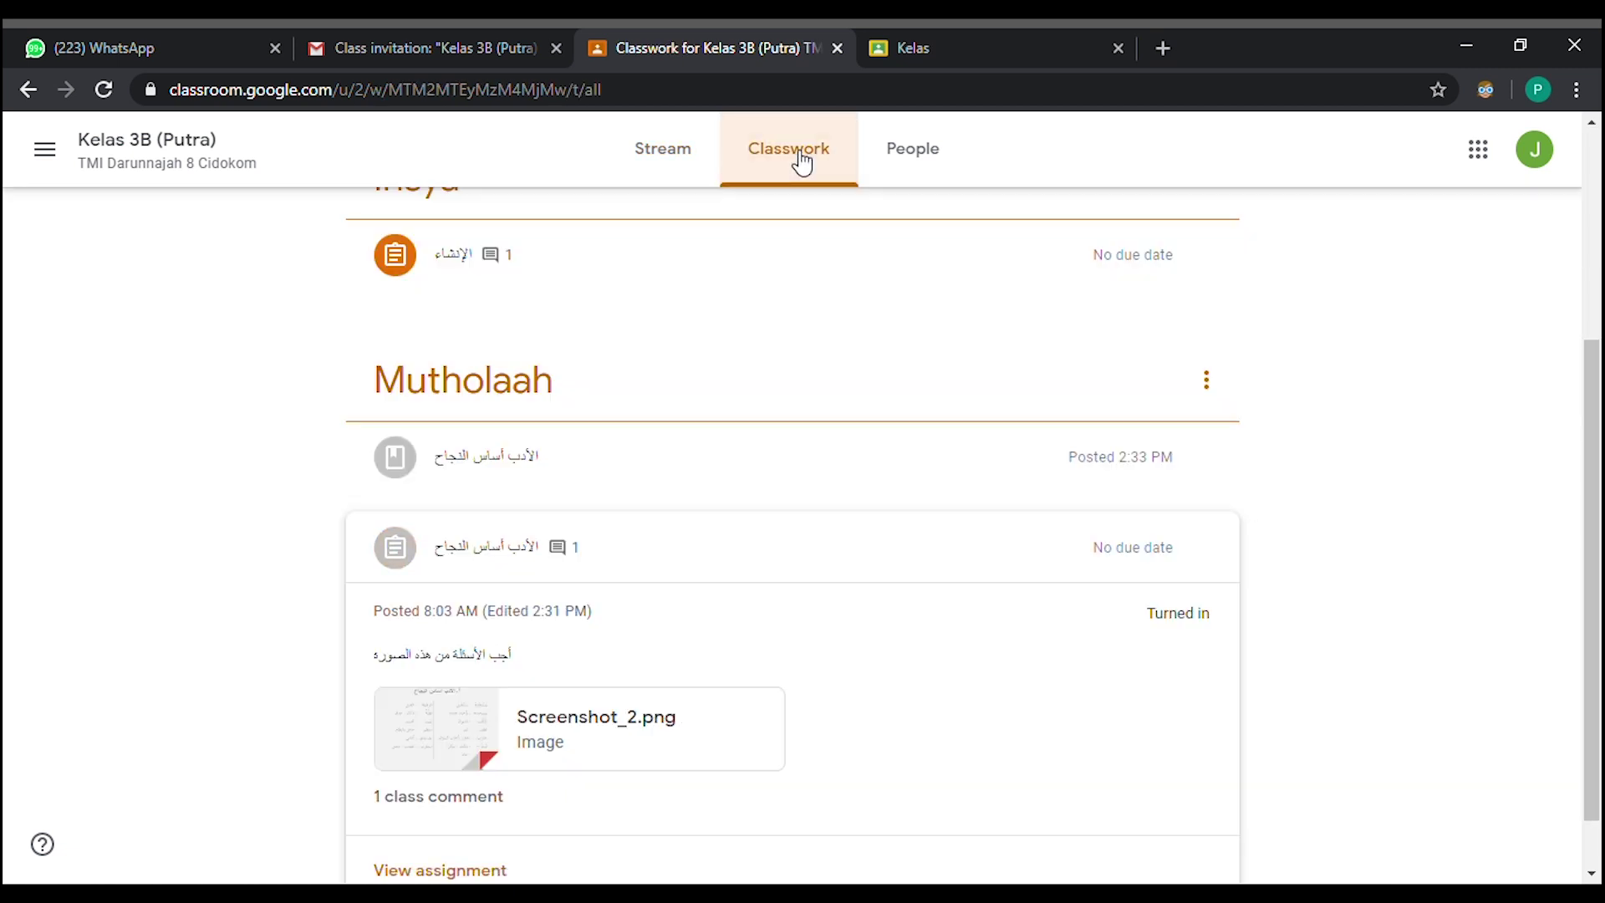
{"action": "scroll", "coordinate": [768, 330], "scroll_direction": "down", "scroll_amount": 3}
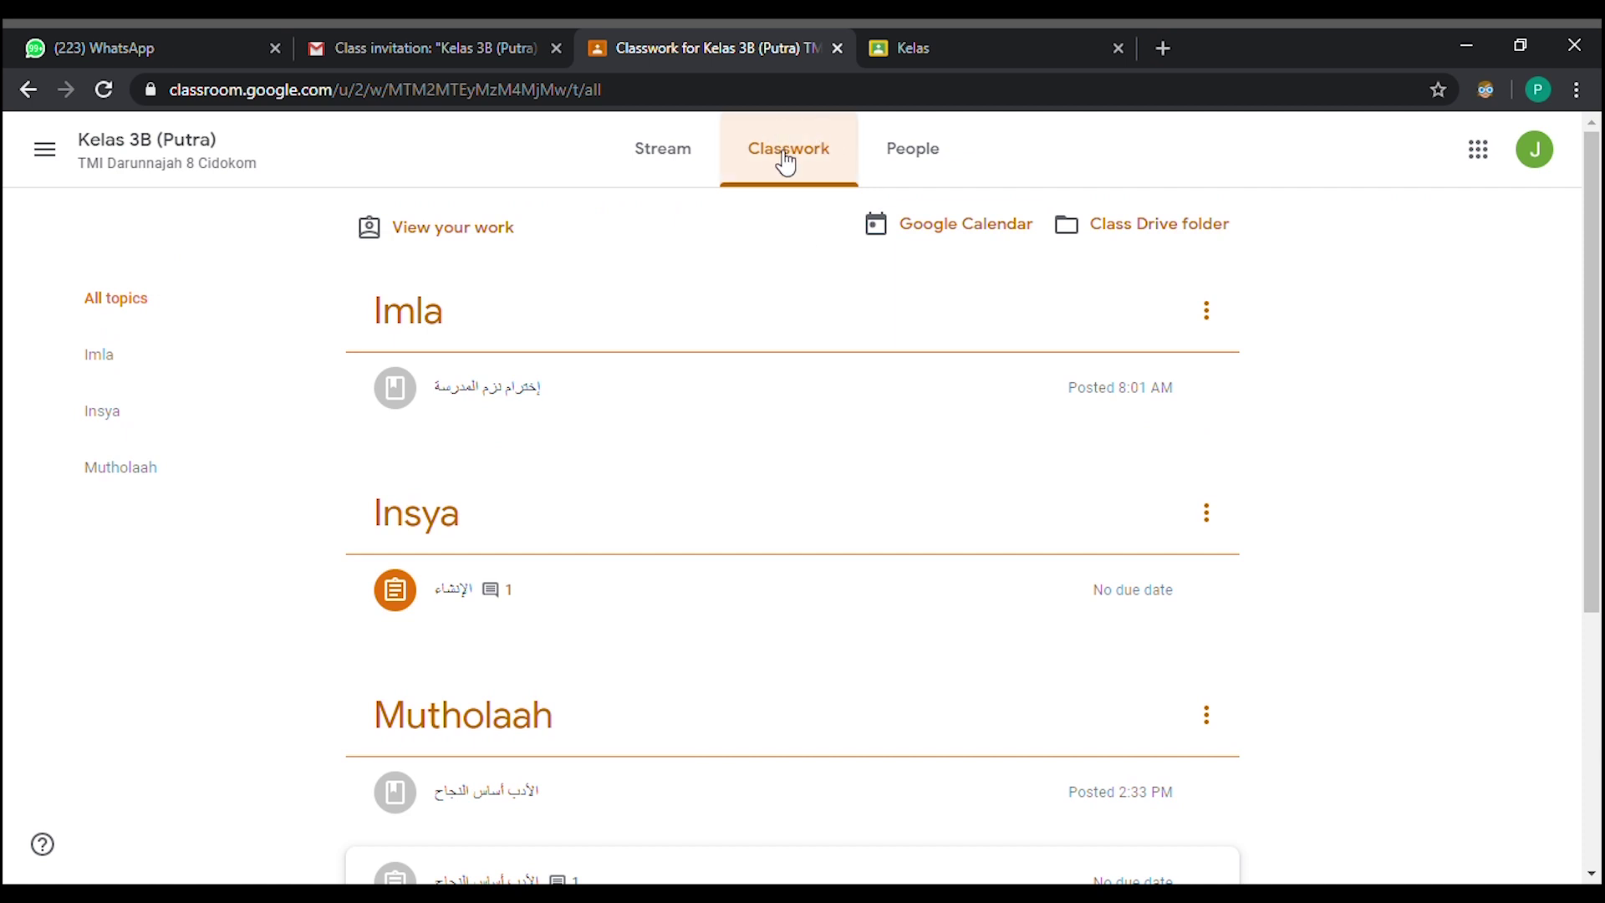
{"action": "scroll", "coordinate": [809, 304], "scroll_direction": "down", "scroll_amount": 3}
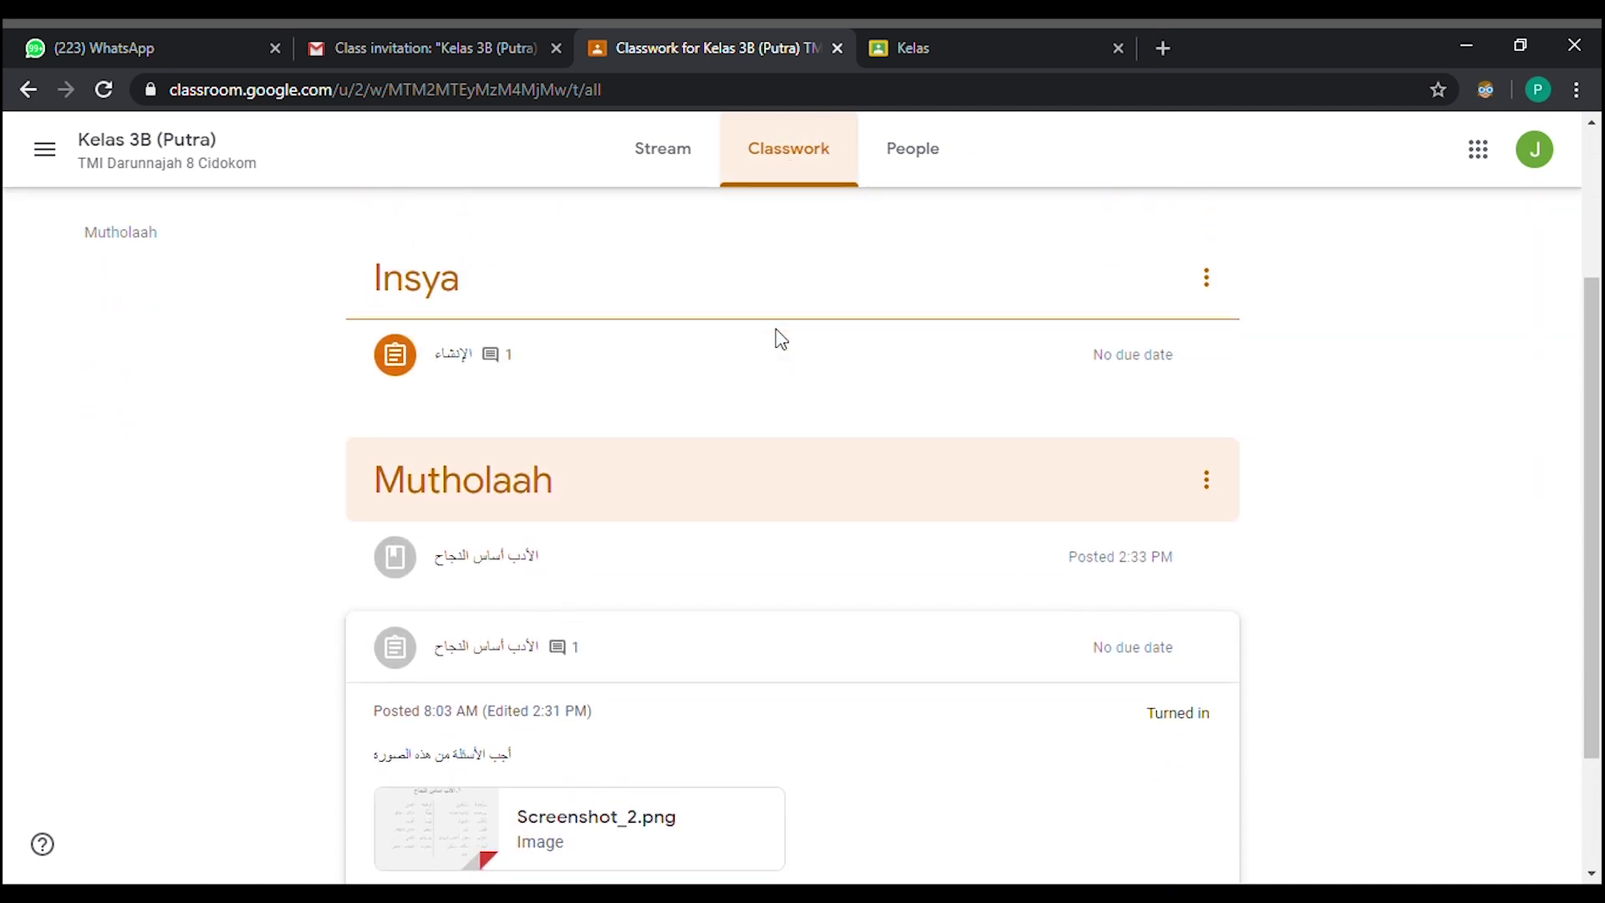
{"action": "scroll", "coordinate": [774, 338], "scroll_direction": "up", "scroll_amount": 3}
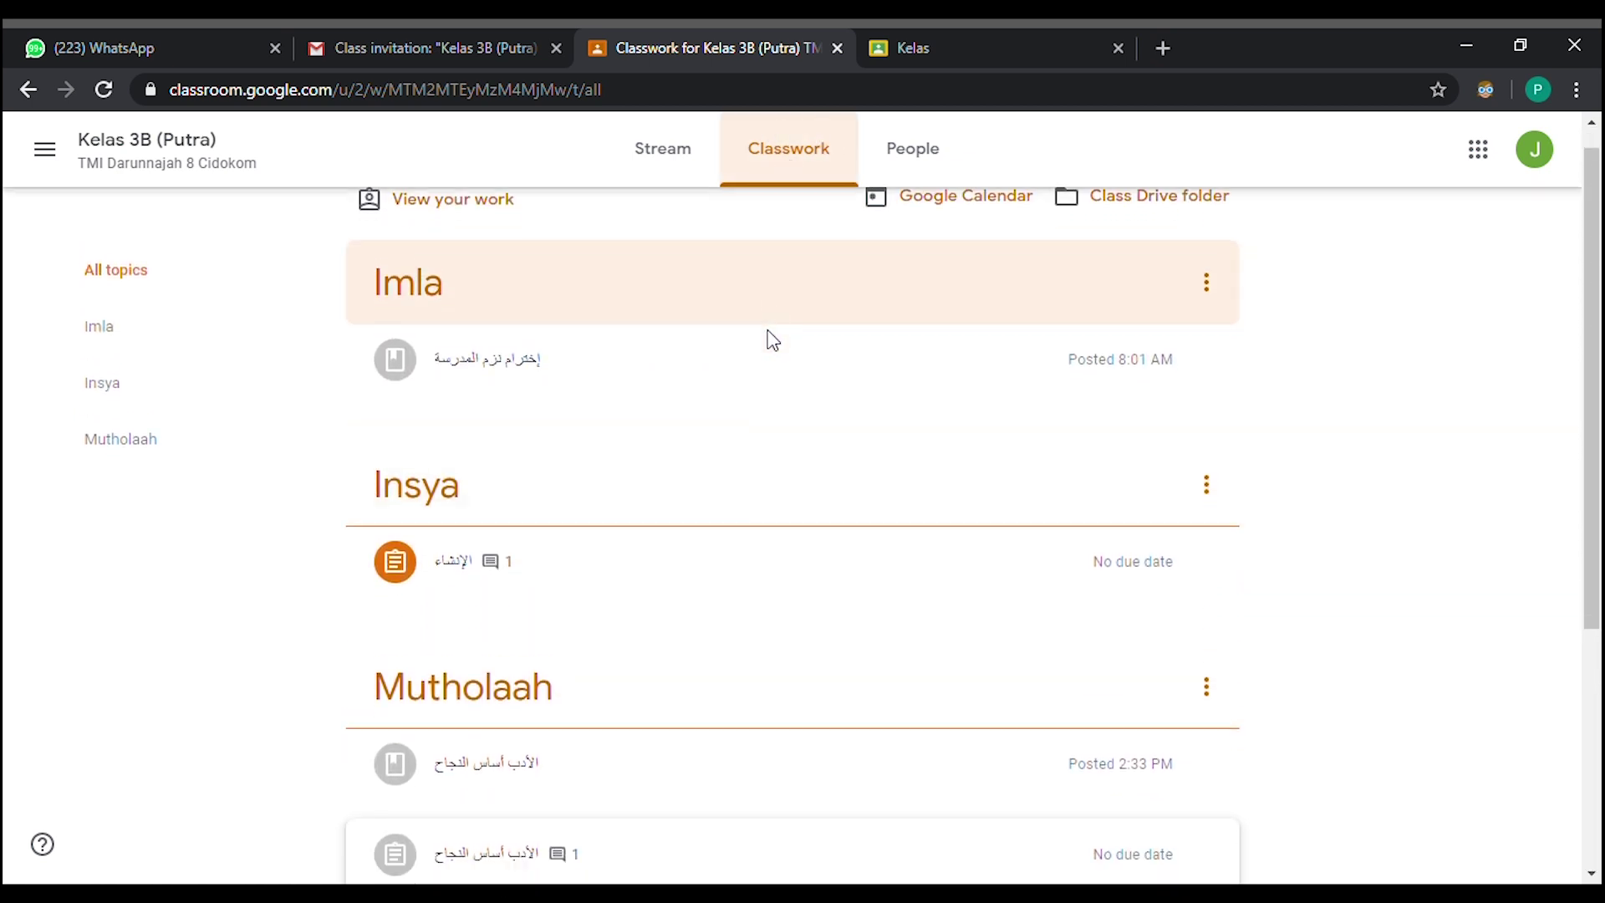
{"action": "scroll", "coordinate": [416, 384], "scroll_direction": "down", "scroll_amount": 5}
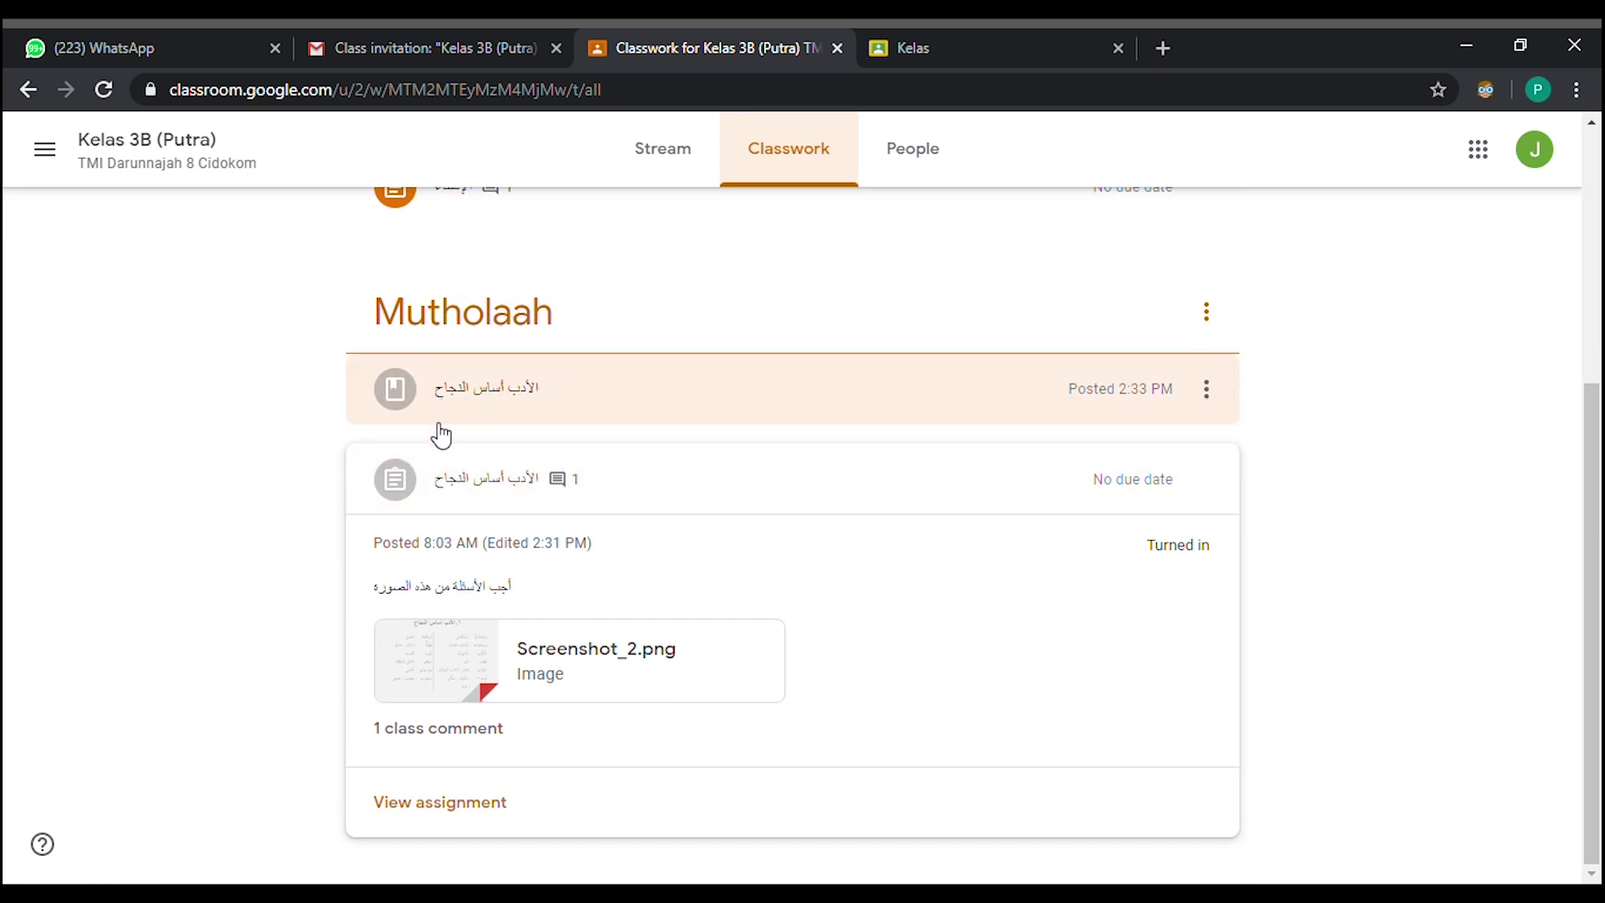
{"action": "scroll", "coordinate": [752, 495], "scroll_direction": "up", "scroll_amount": 1}
{"action": "left_click", "coordinate": [753, 495]}
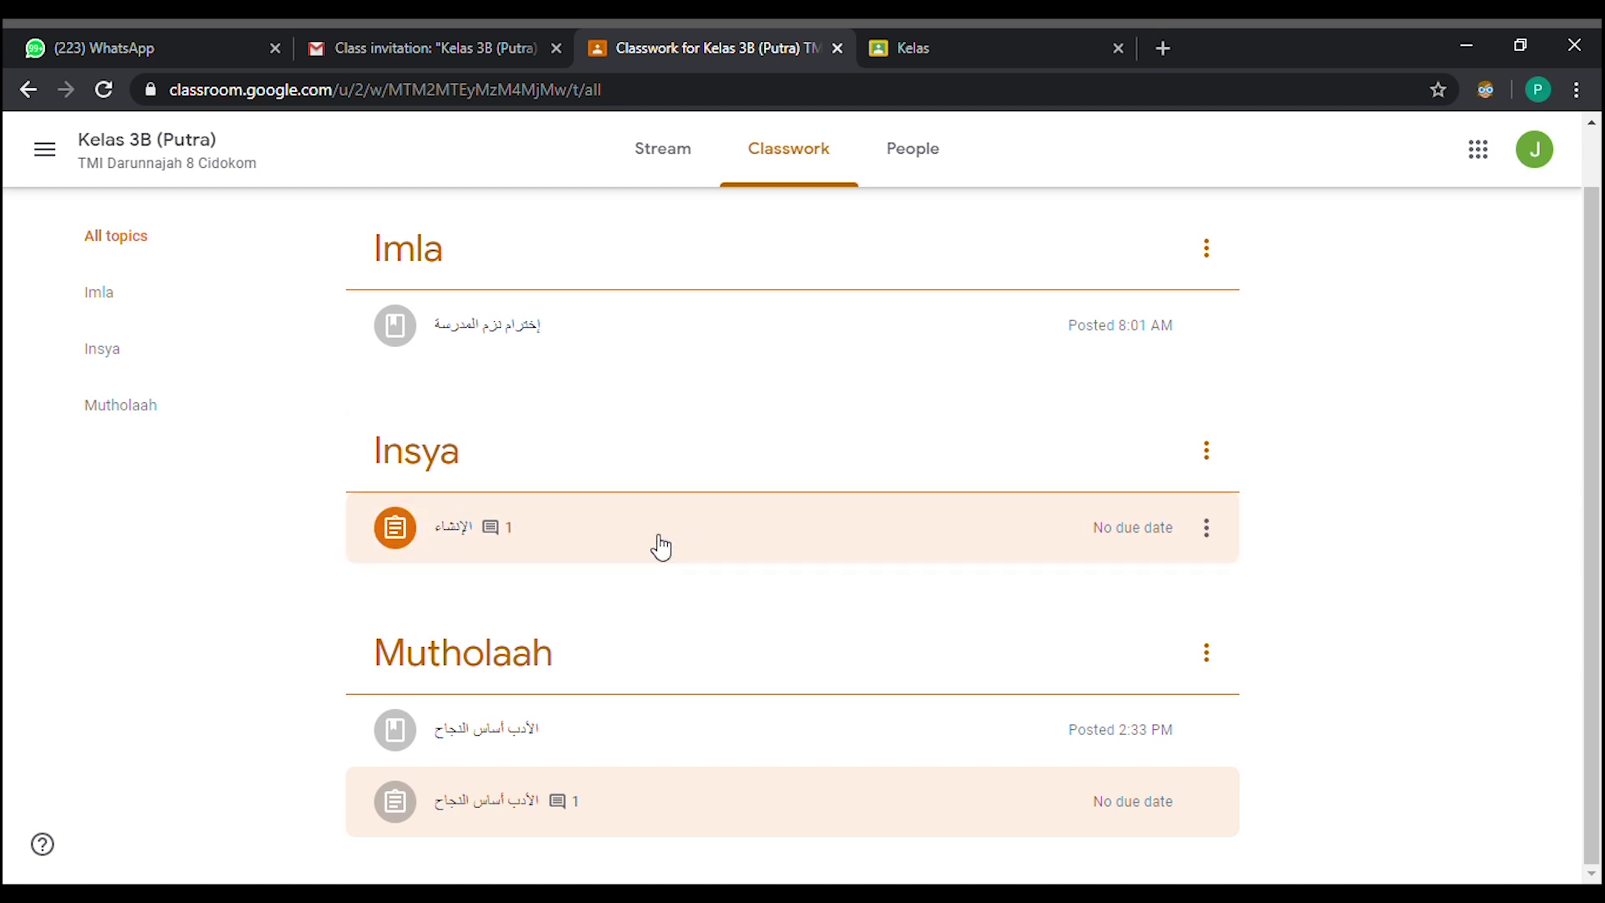
{"action": "scroll", "coordinate": [660, 548], "scroll_direction": "up", "scroll_amount": 1}
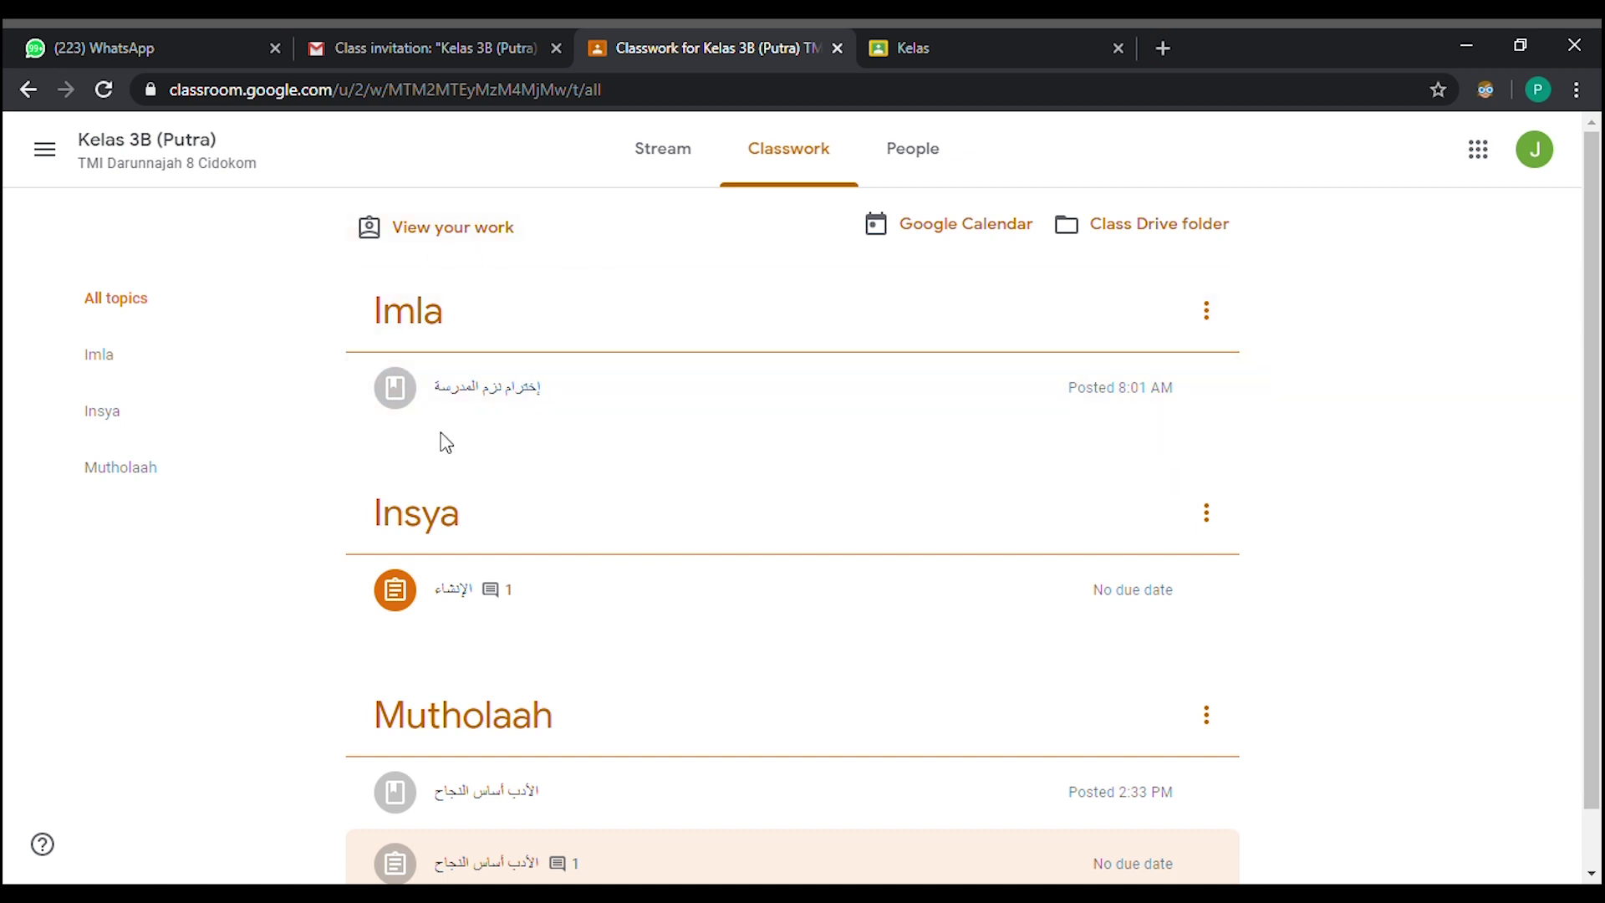
Step: Open the Imla topic's material, play parts of its video Imla 3 Banin, and close the video preview
{"action": "left_click", "coordinate": [614, 402]}
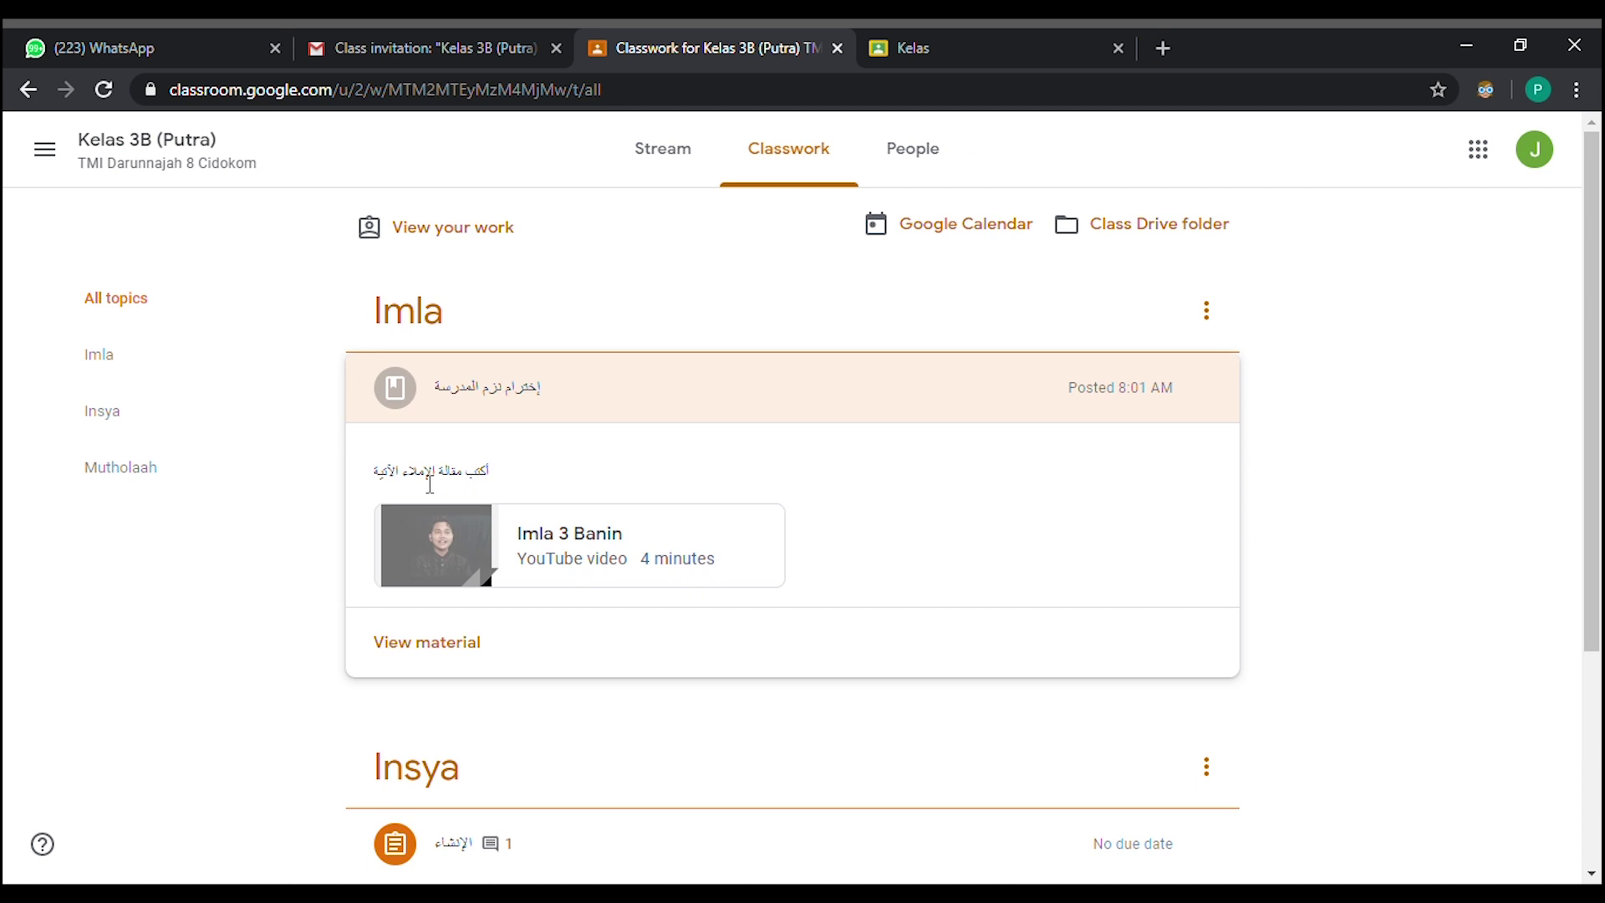
{"action": "left_click", "coordinate": [445, 644]}
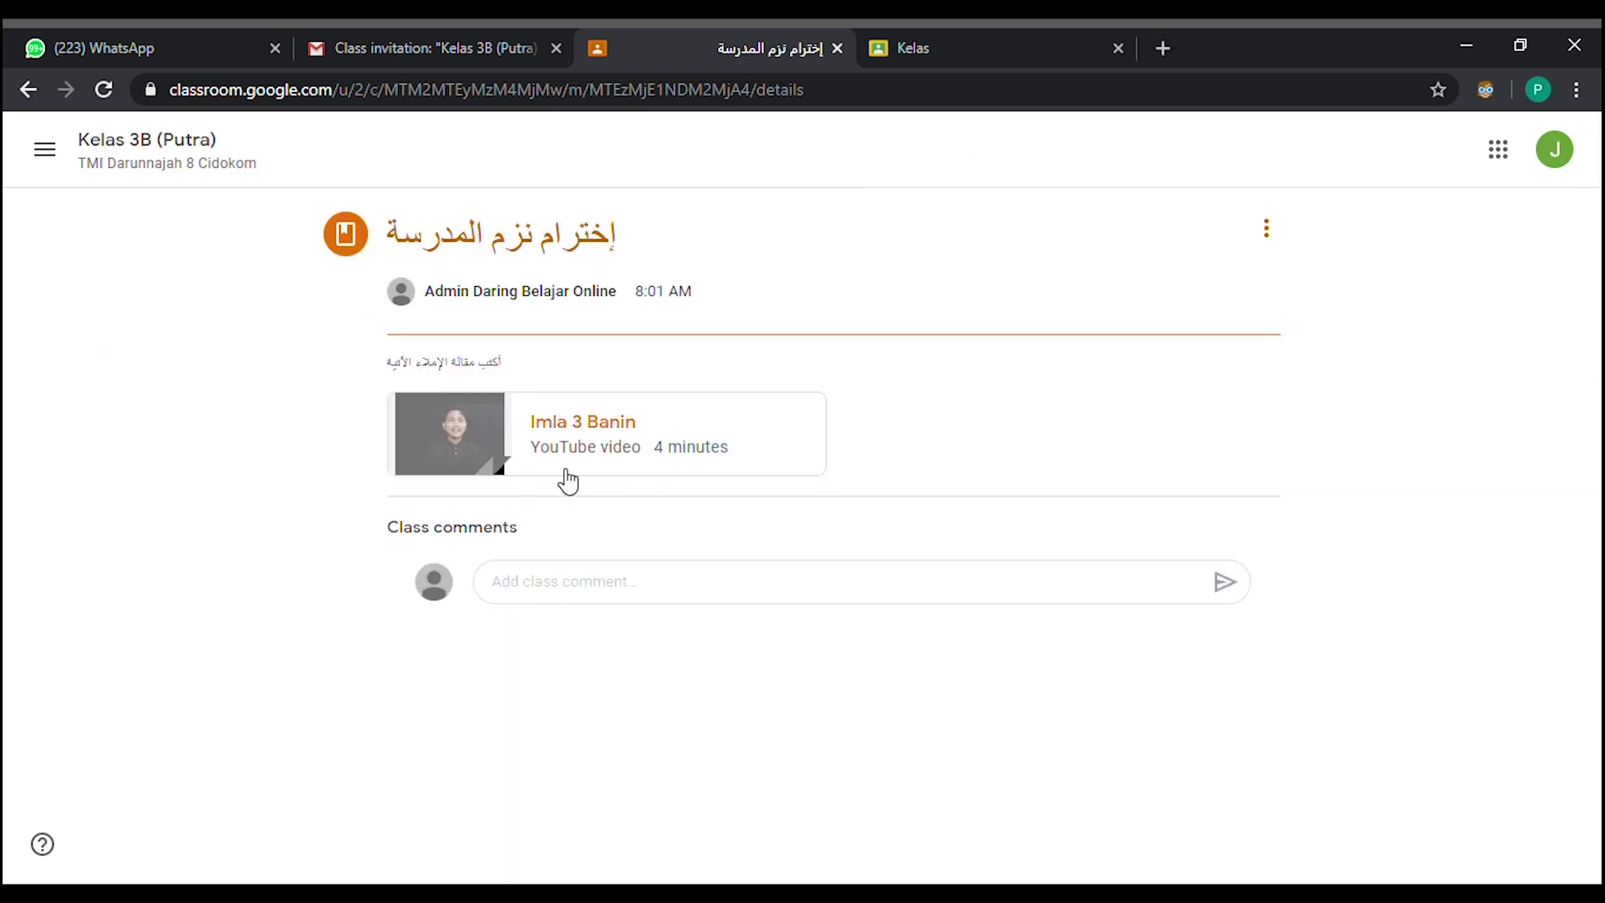
{"action": "left_click", "coordinate": [471, 452]}
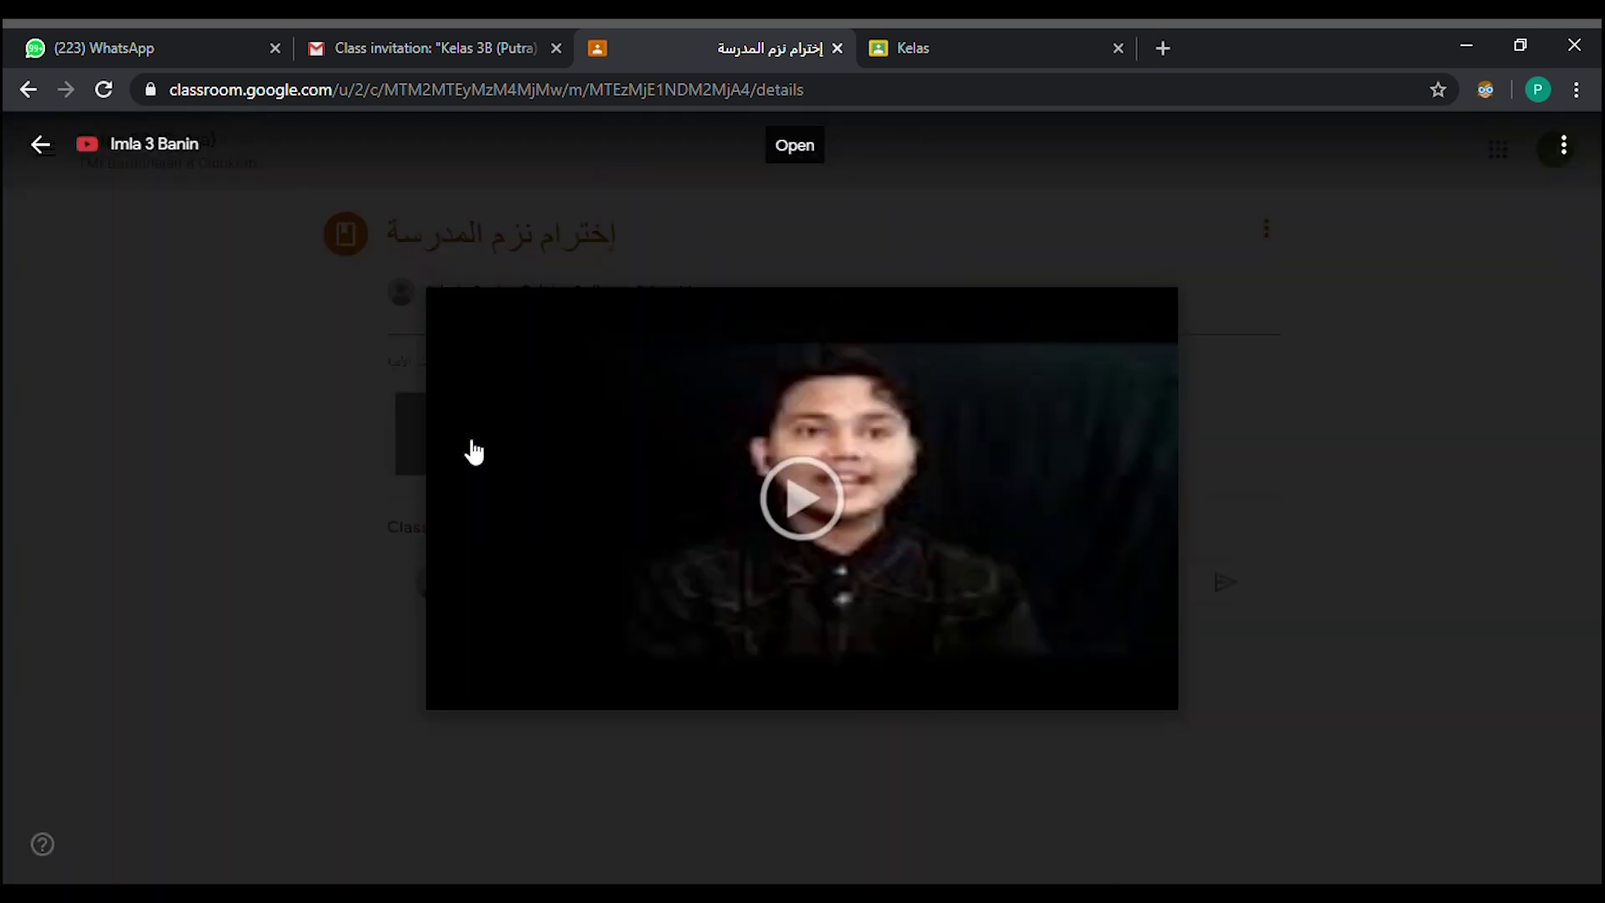
{"action": "left_click", "coordinate": [815, 508]}
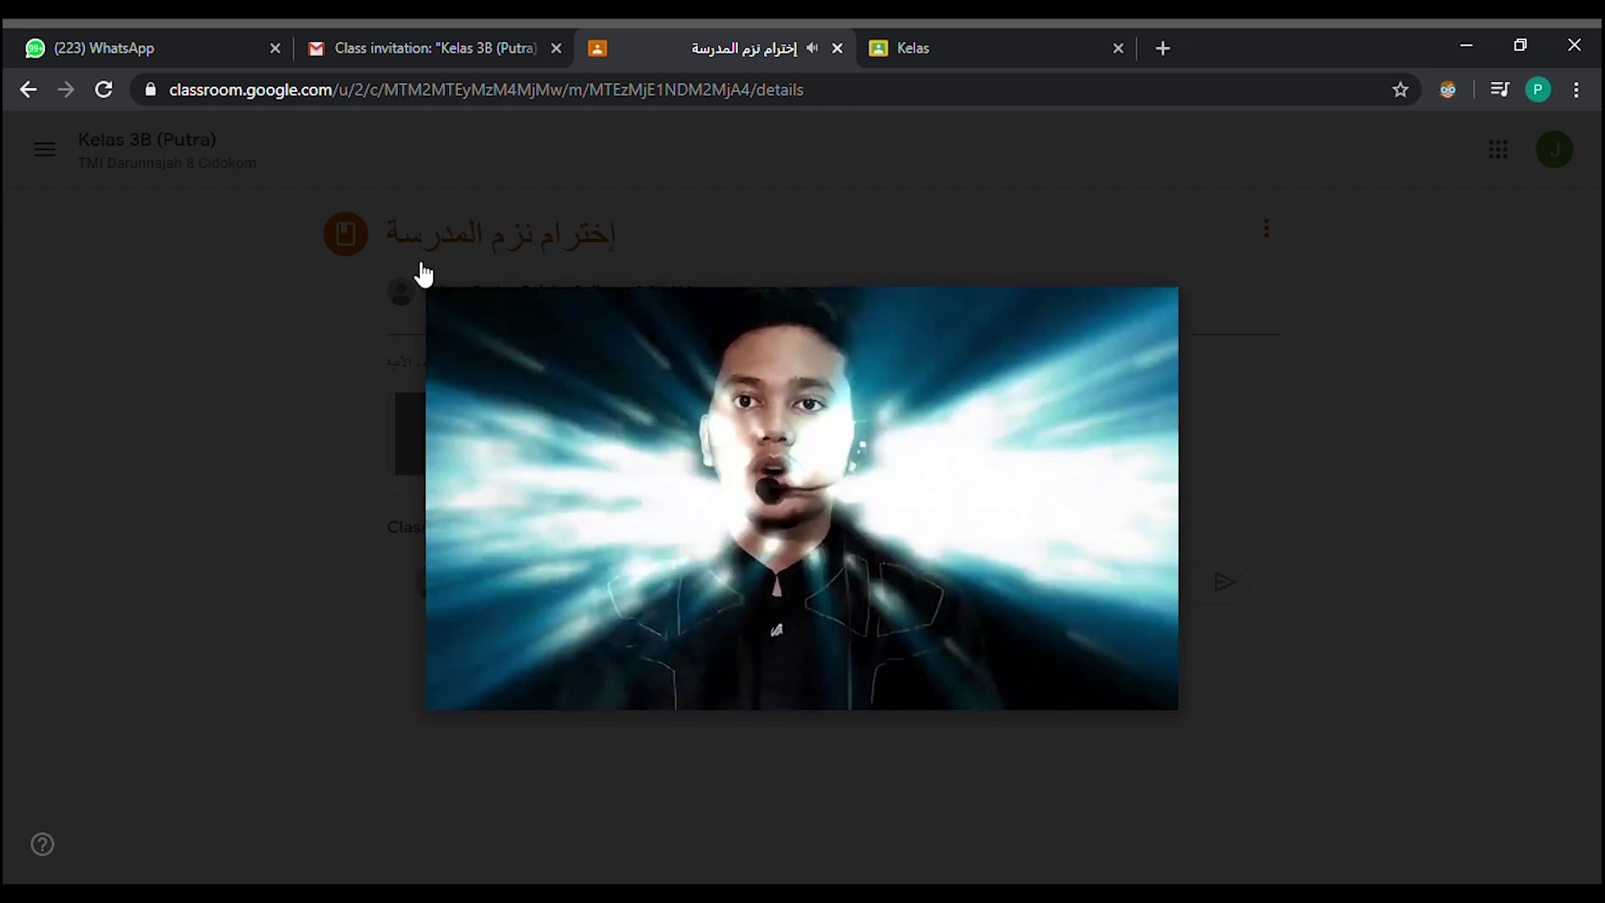
{"action": "left_click", "coordinate": [536, 666]}
{"action": "left_click", "coordinate": [639, 666]}
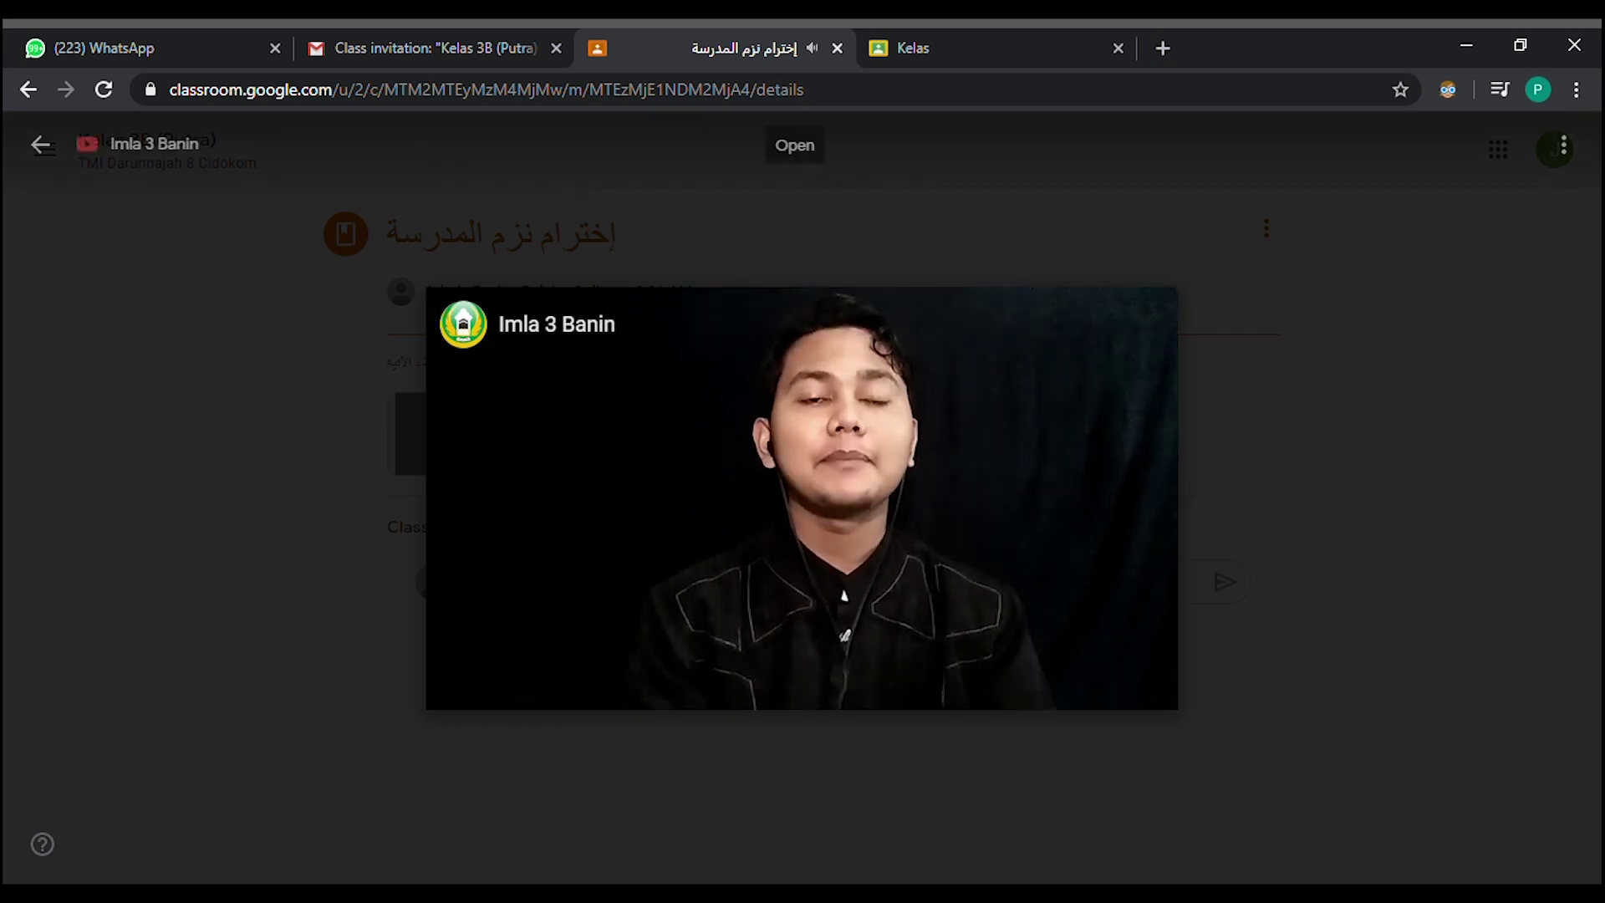
{"action": "left_click", "coordinate": [38, 143]}
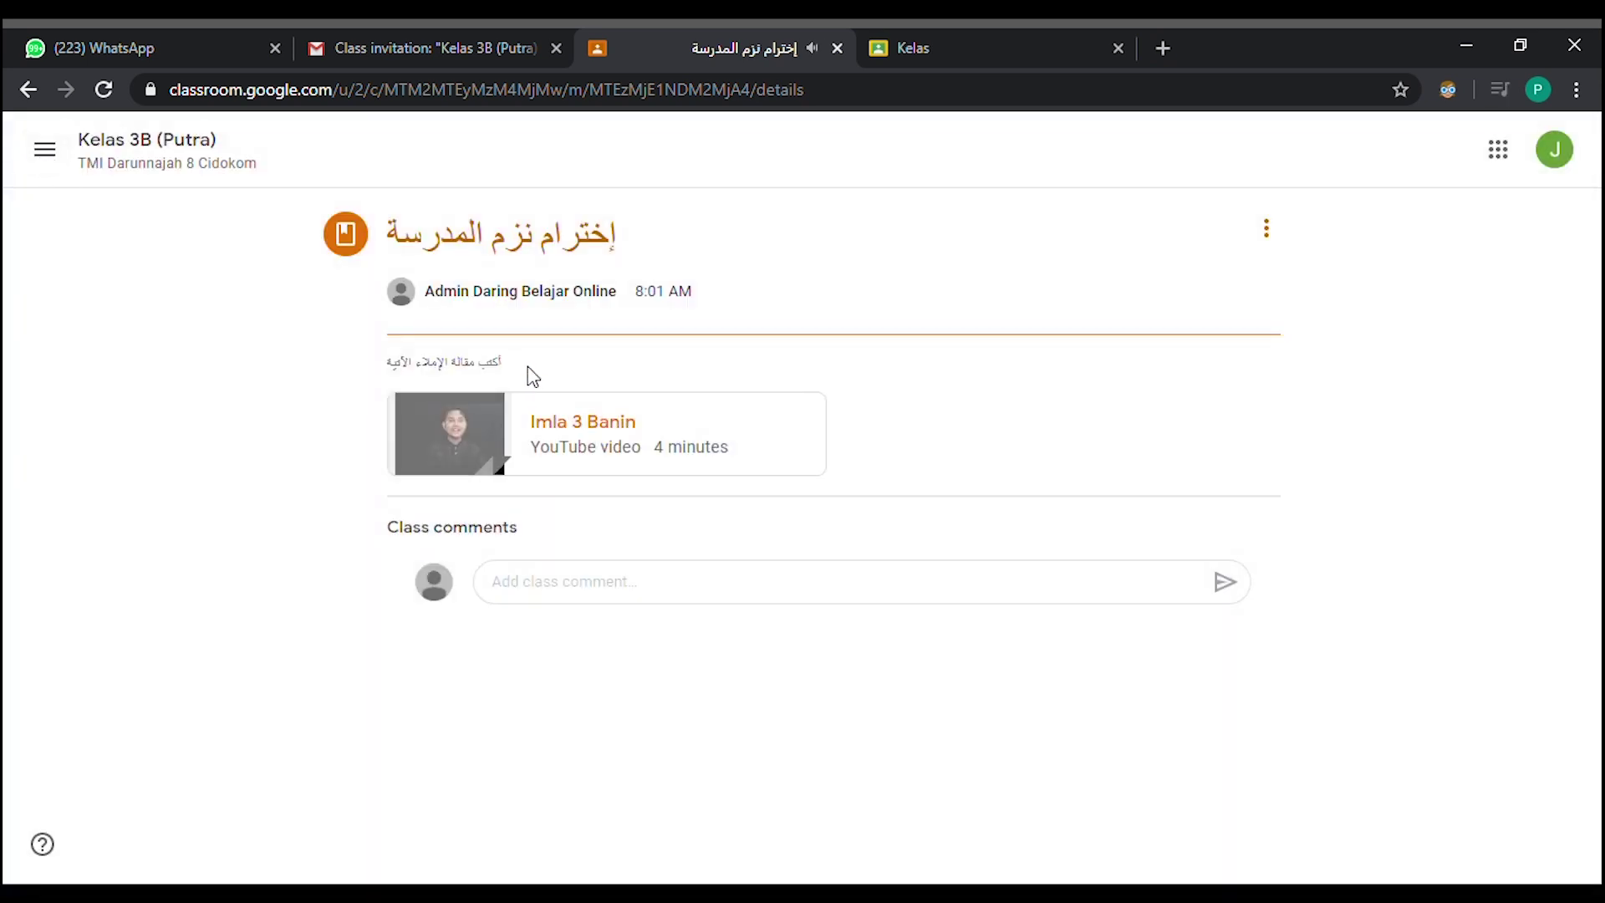
Step: Read the instruction line above the video in the Imla material
{"action": "left_click_drag", "start_coordinate": [503, 366], "coordinate": [386, 379]}
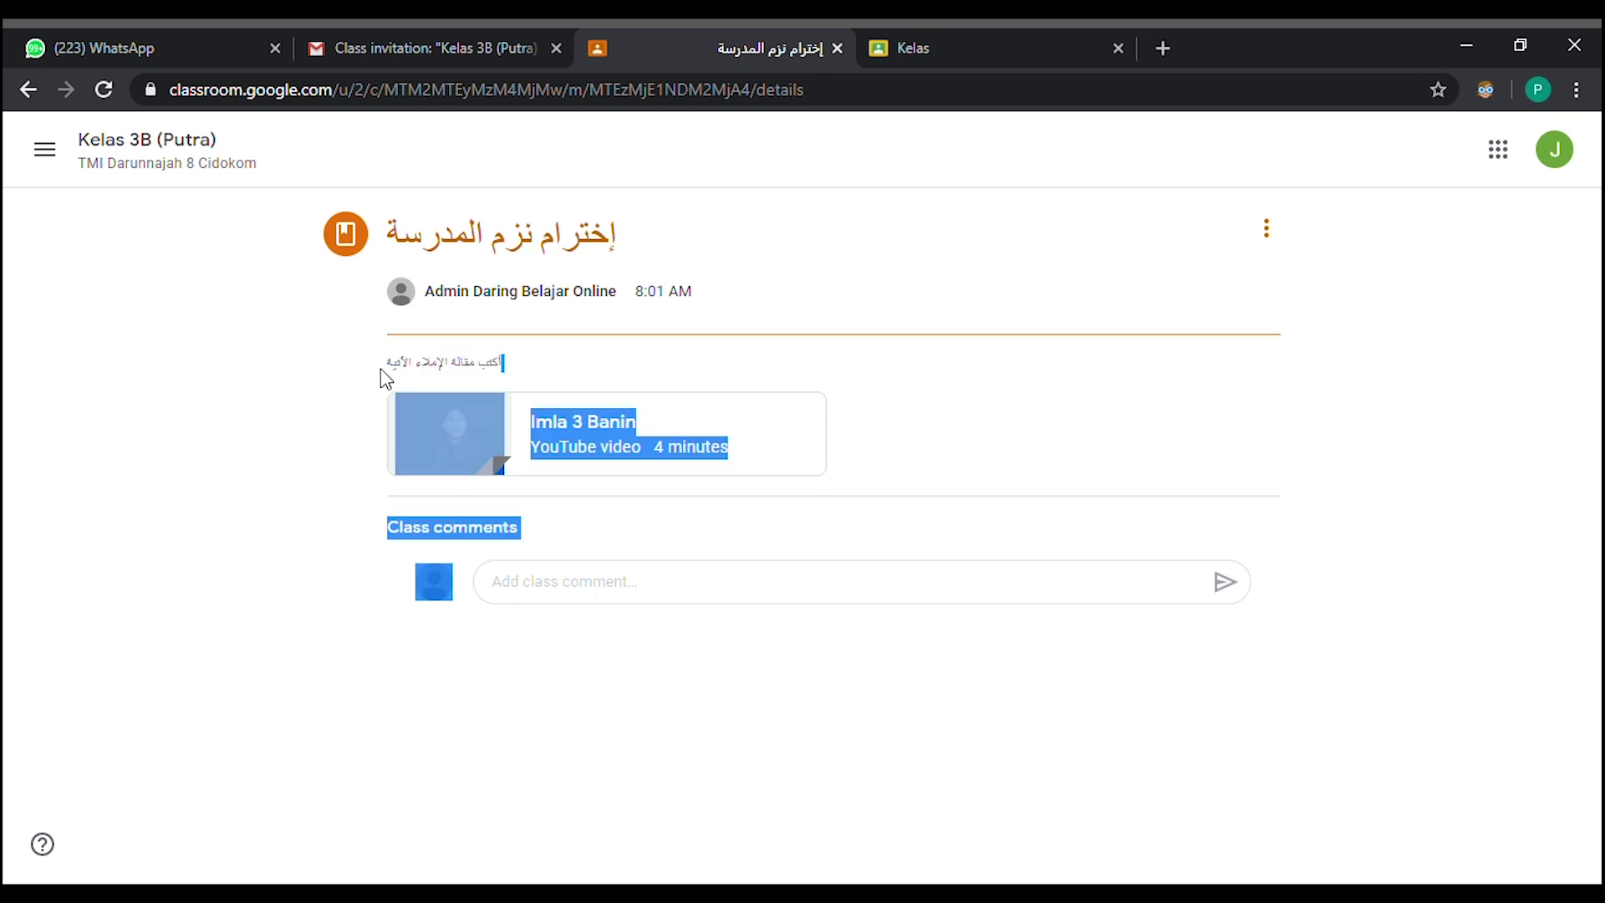
{"action": "left_click", "coordinate": [325, 457]}
{"action": "double_click", "coordinate": [422, 370]}
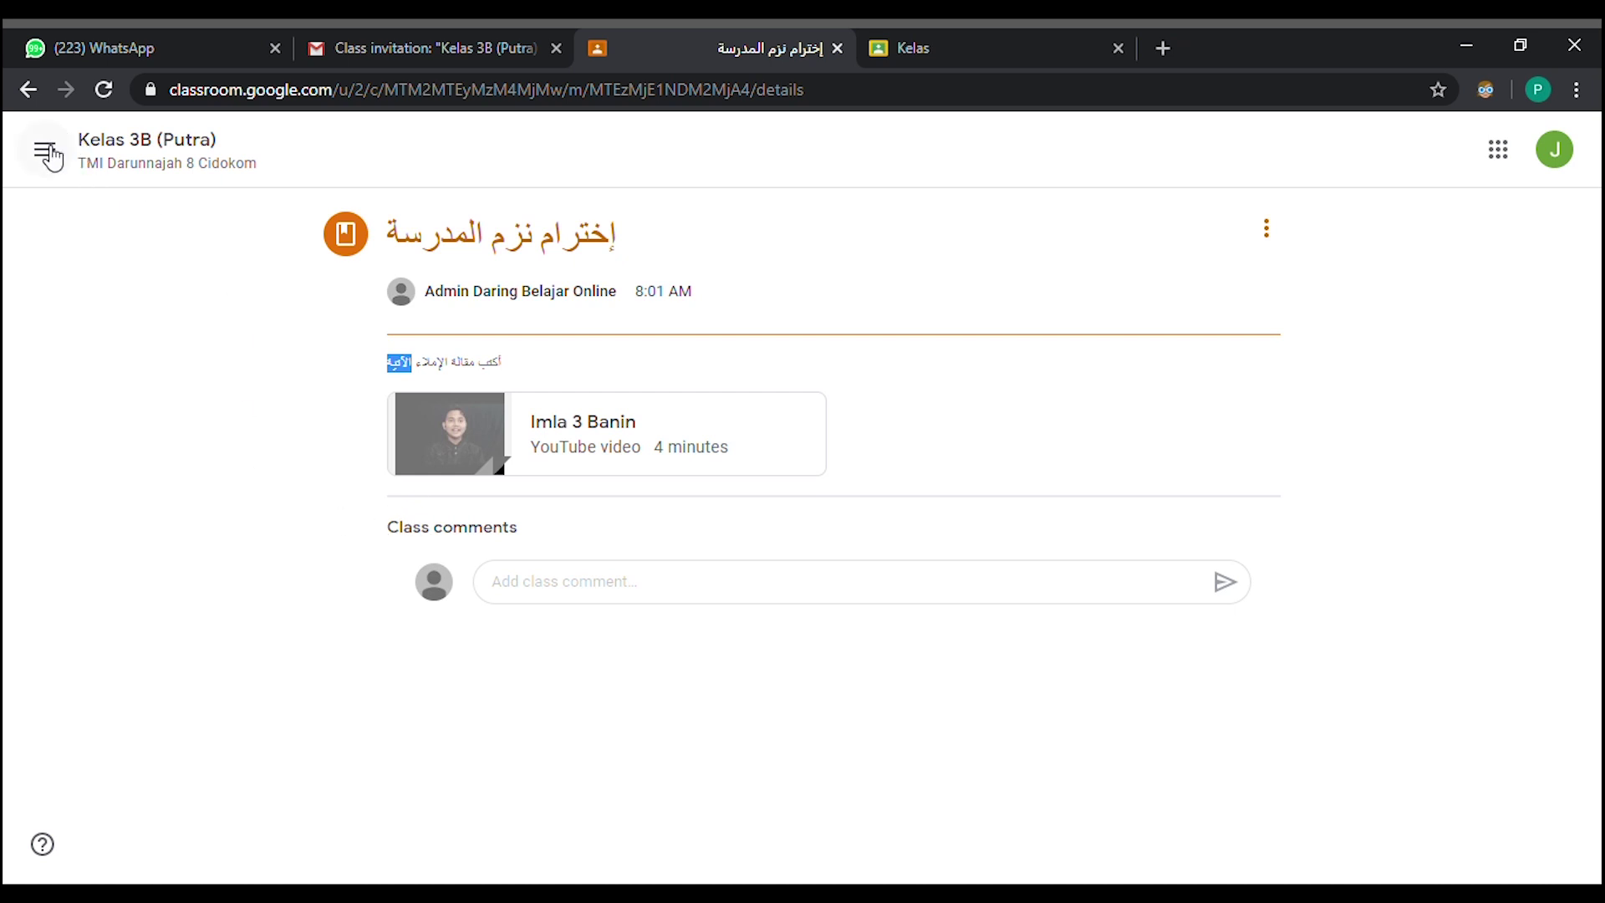
Step: Return to the classwork, open the full page of the Insya assignment and dismiss the private-comment tip
{"action": "left_click", "coordinate": [179, 161]}
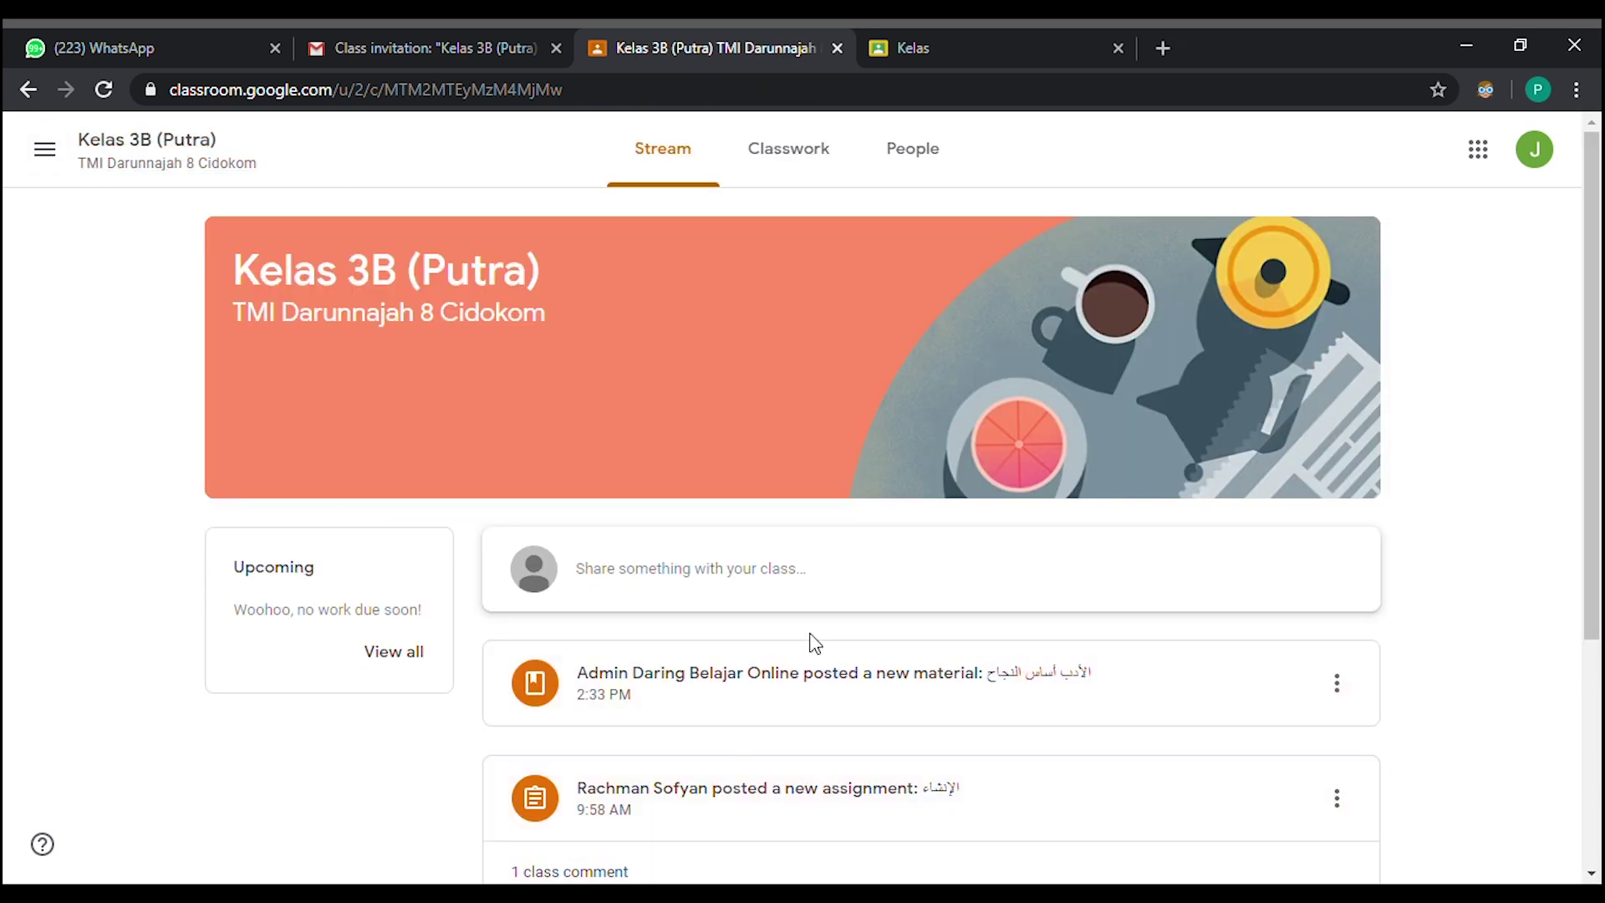
{"action": "left_click", "coordinate": [790, 161]}
{"action": "scroll", "coordinate": [674, 429], "scroll_direction": "down", "scroll_amount": 3}
{"action": "scroll", "coordinate": [644, 405], "scroll_direction": "up", "scroll_amount": 3}
{"action": "left_click", "coordinate": [730, 429]}
{"action": "scroll", "coordinate": [635, 501], "scroll_direction": "down", "scroll_amount": 1}
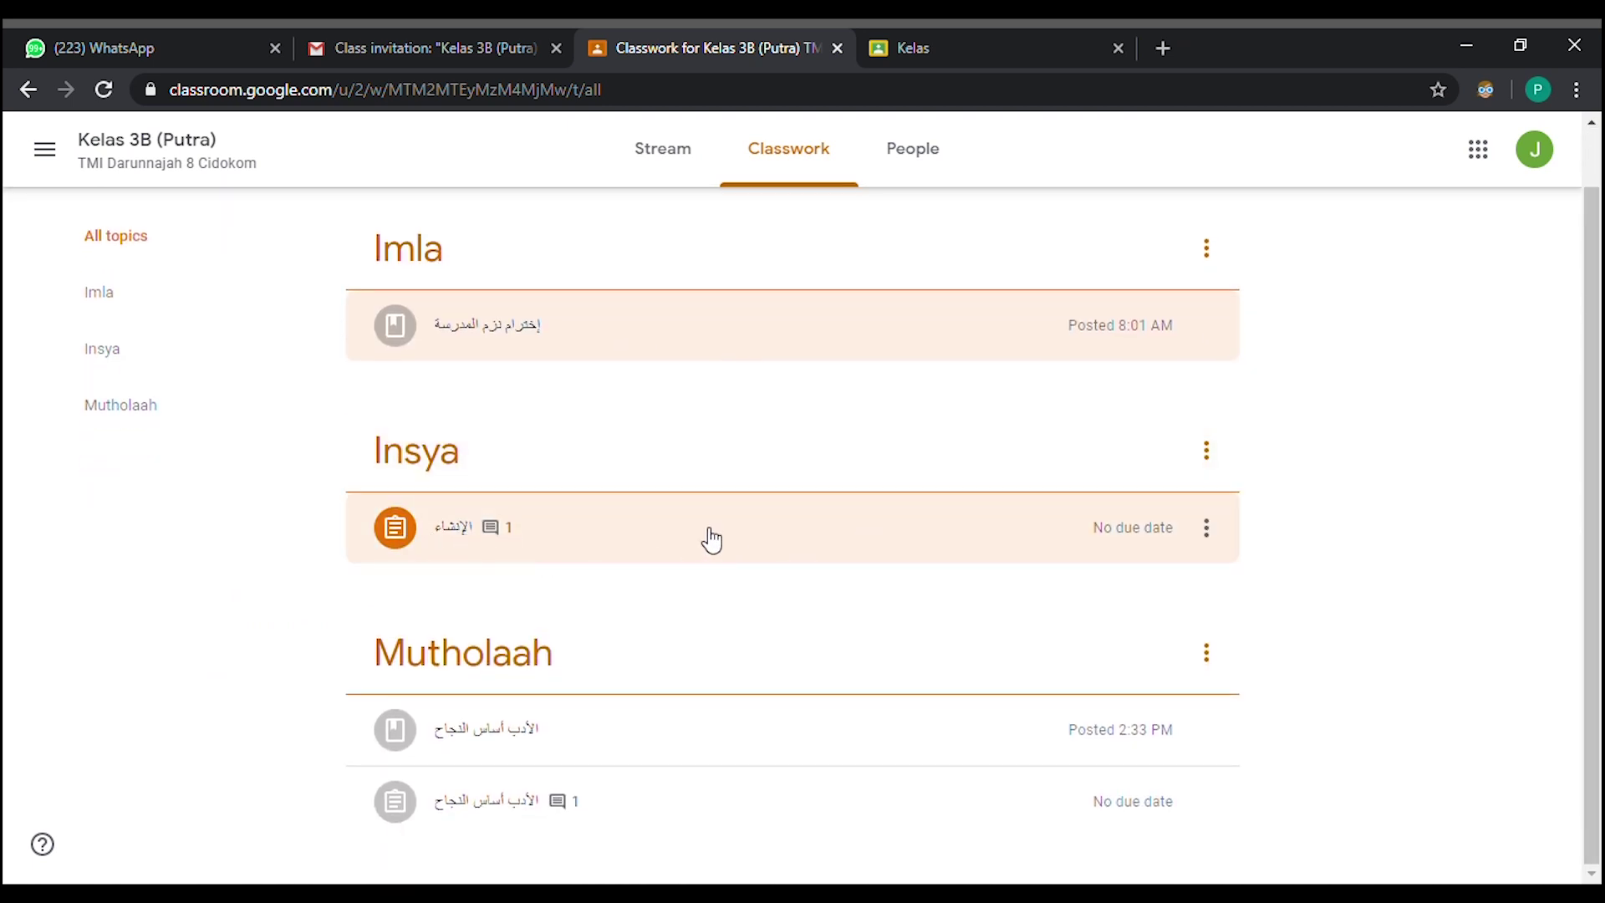
{"action": "left_click", "coordinate": [675, 536]}
{"action": "scroll", "coordinate": [675, 536], "scroll_direction": "down", "scroll_amount": 1}
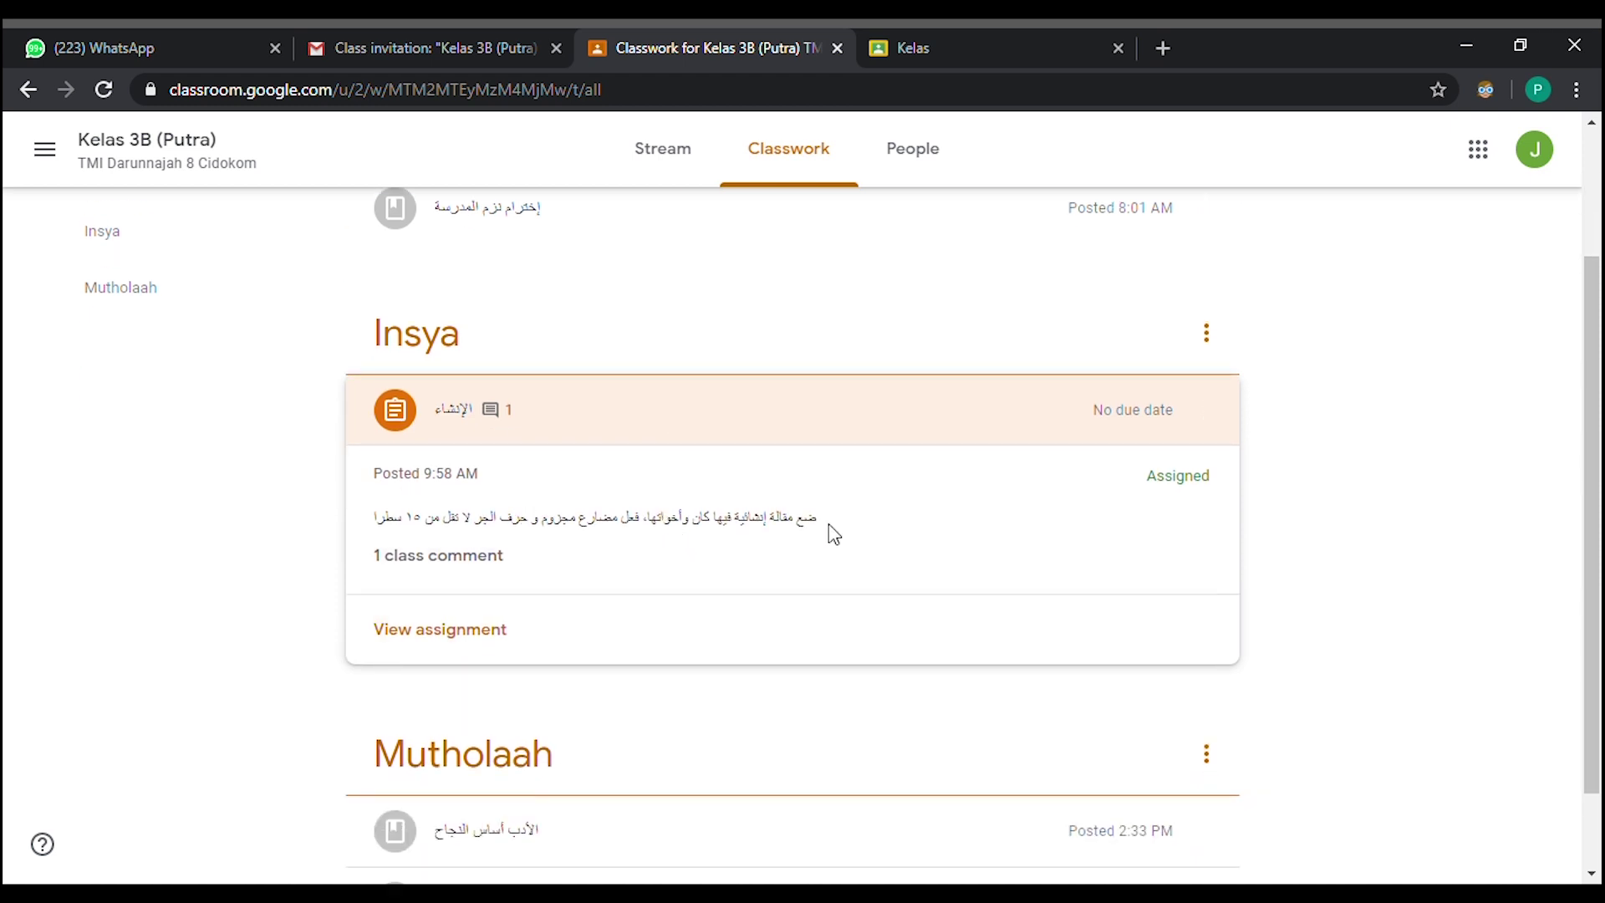
{"action": "left_click", "coordinate": [458, 642]}
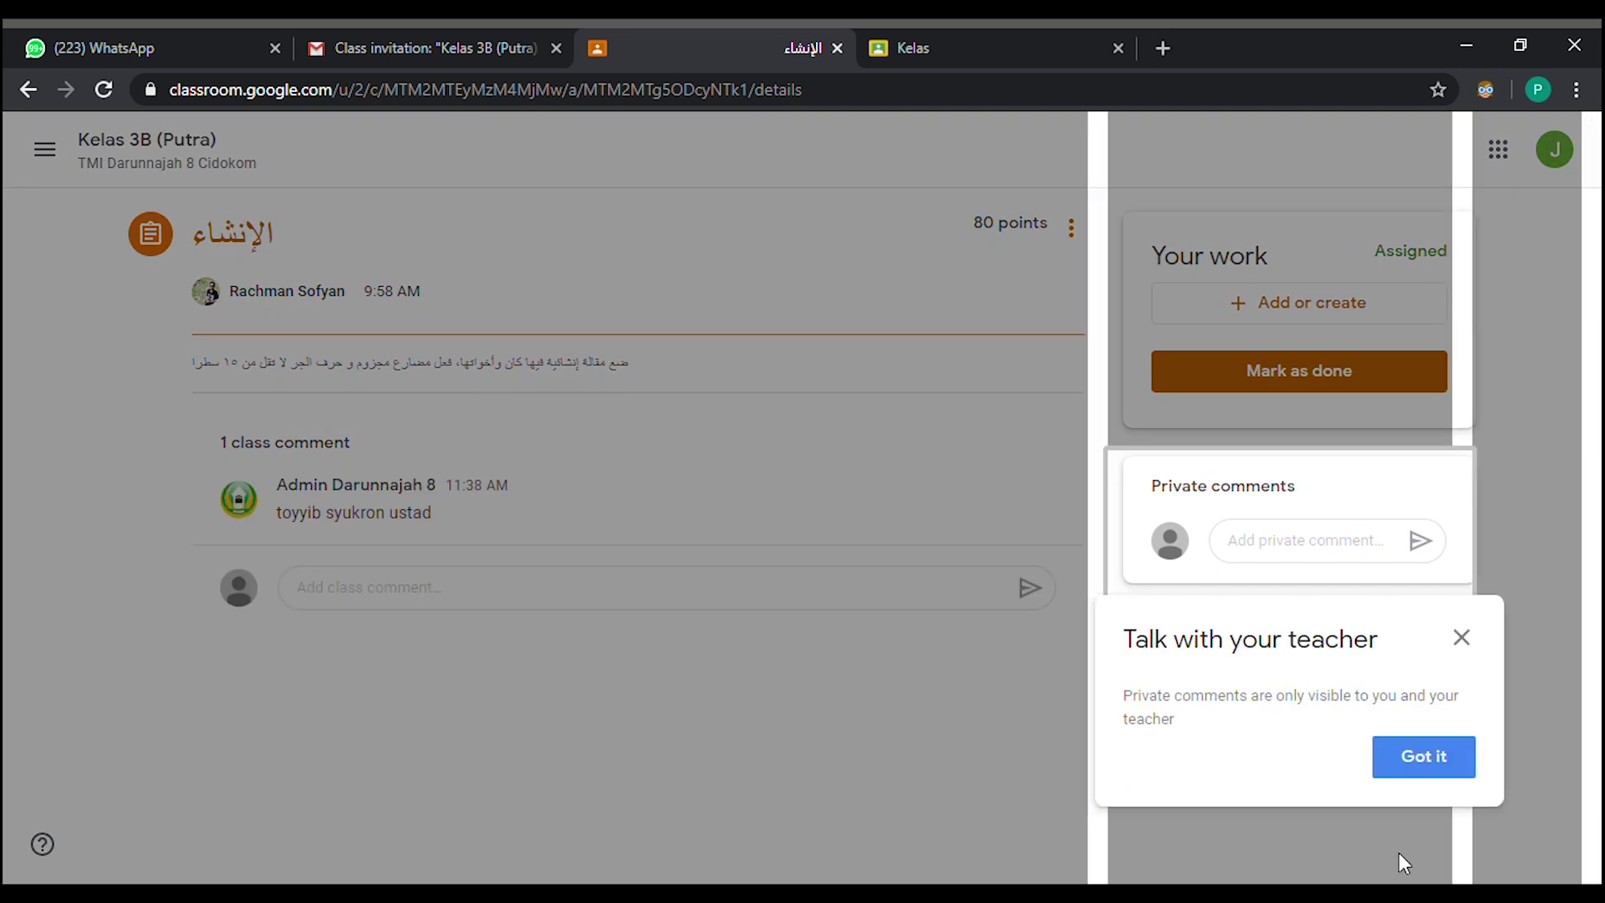
{"action": "left_click", "coordinate": [1443, 763]}
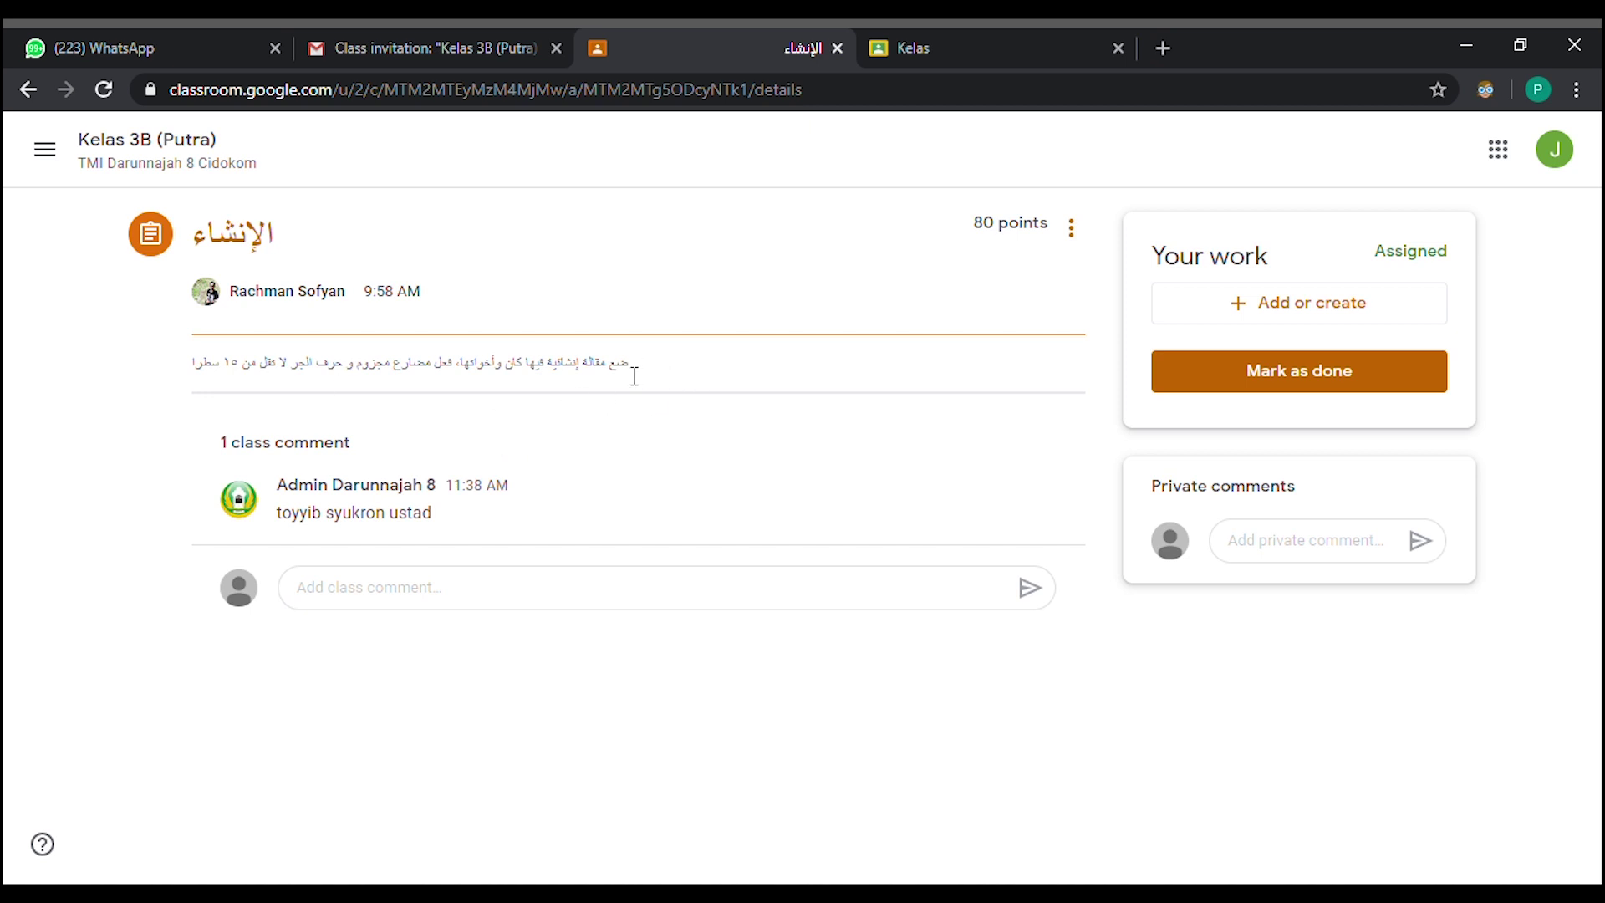
Step: Read the Insya assignment's instruction and its maximum points
{"action": "left_click_drag", "start_coordinate": [617, 368], "coordinate": [479, 380]}
{"action": "left_click", "coordinate": [535, 398]}
{"action": "left_click_drag", "start_coordinate": [968, 209], "coordinate": [1055, 226]}
{"action": "left_click", "coordinate": [1026, 364]}
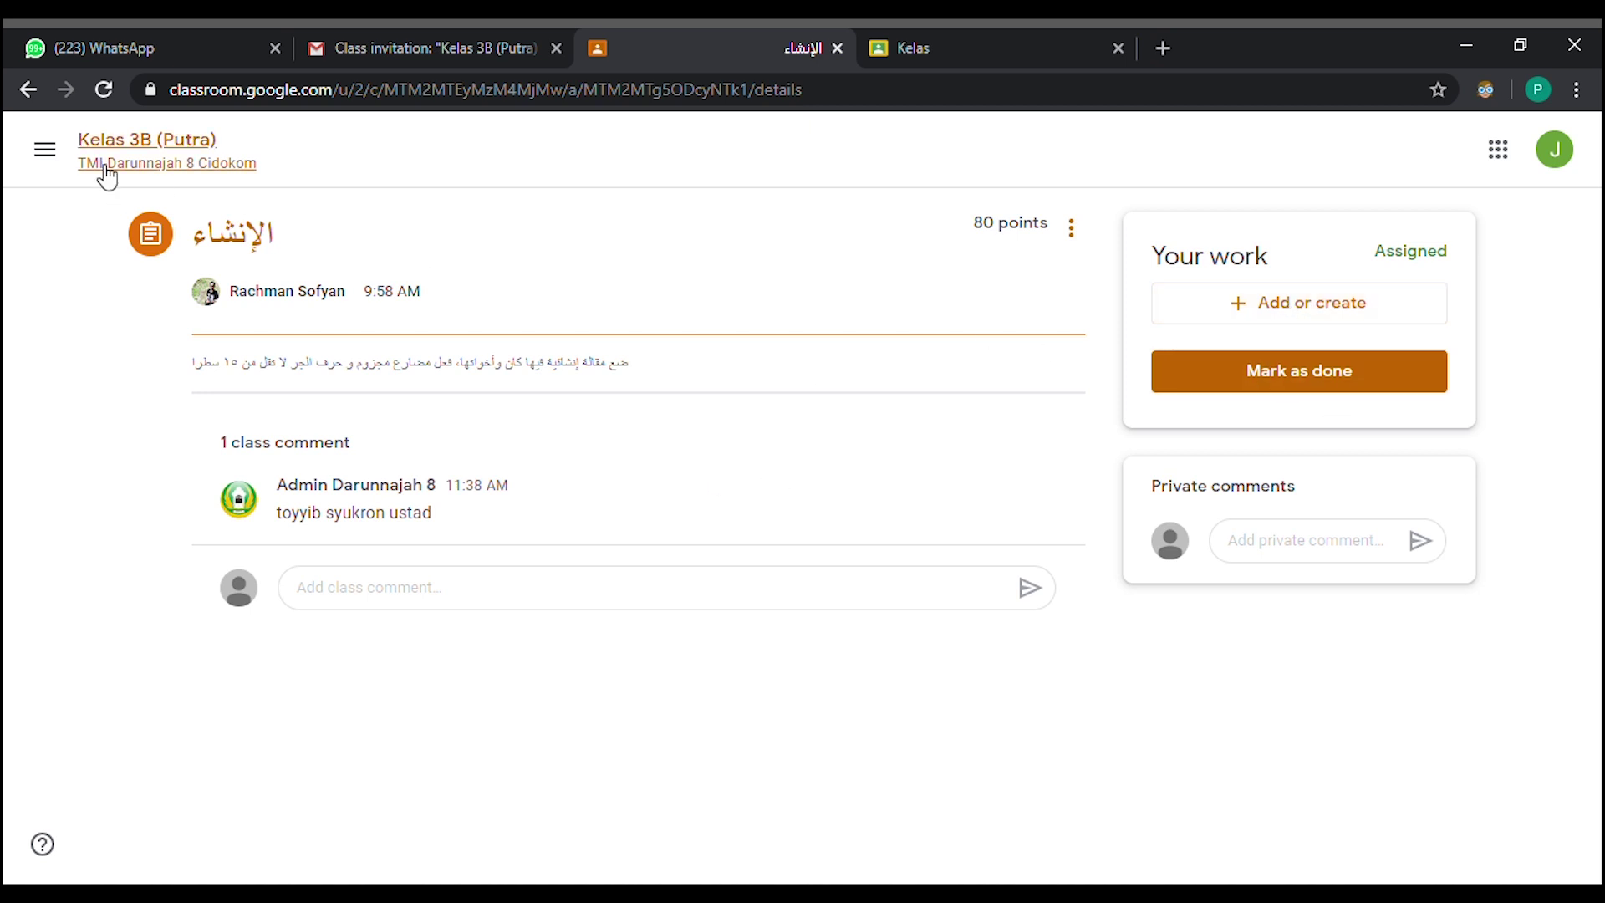
Step: Go back to the class stream and write "hadir" as a new post to share with the class
{"action": "left_click", "coordinate": [176, 140]}
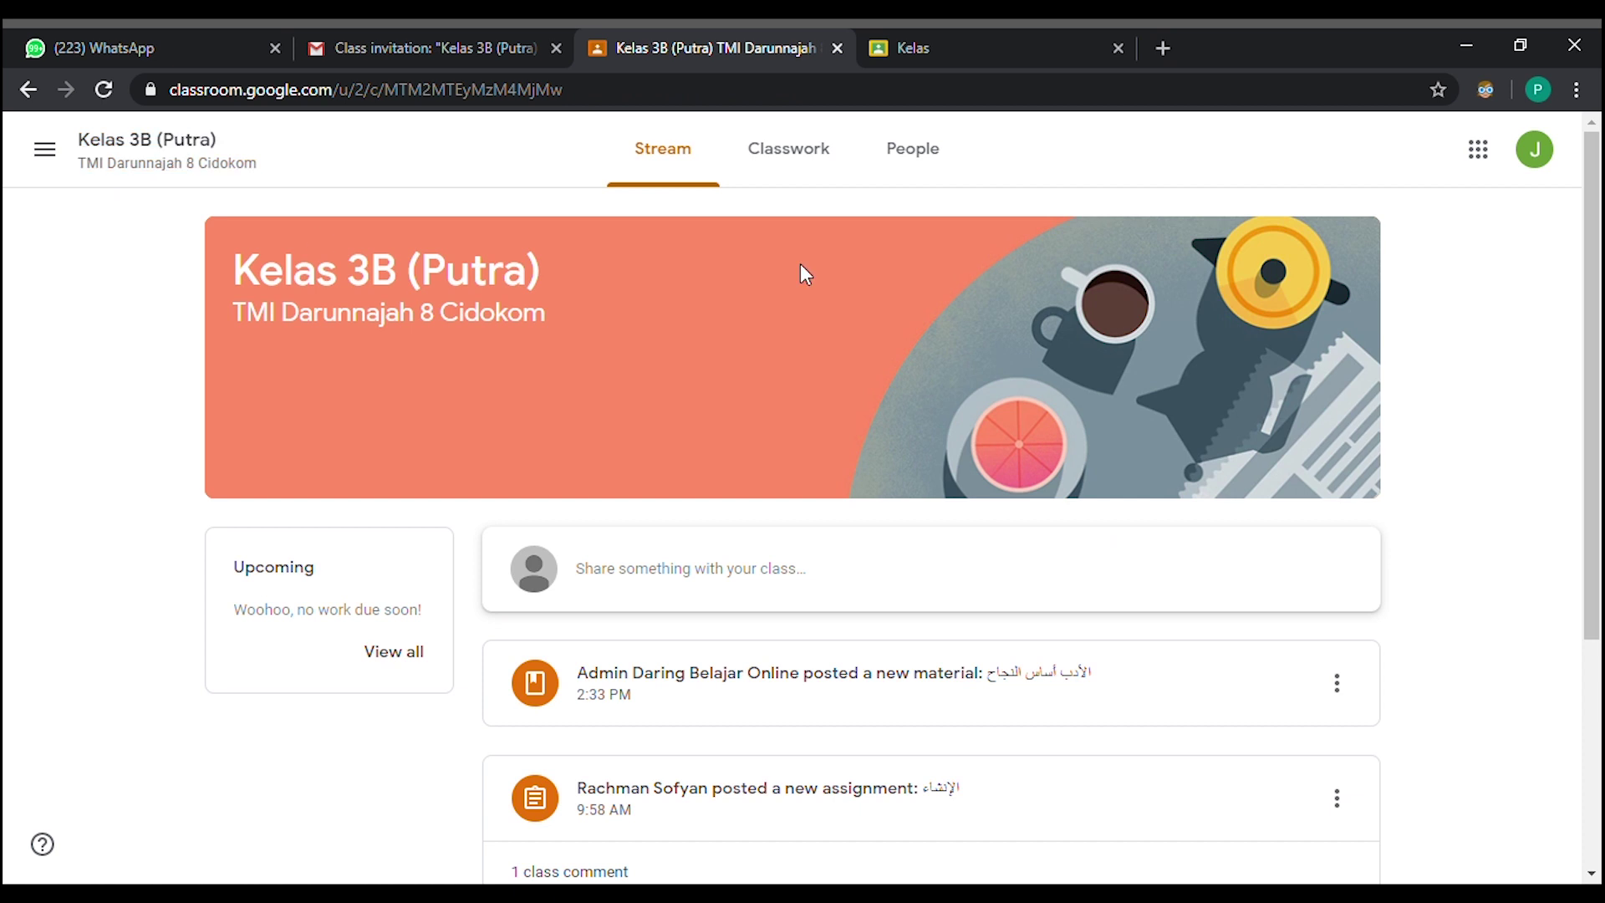
{"action": "left_click", "coordinate": [802, 163]}
{"action": "left_click", "coordinate": [659, 166]}
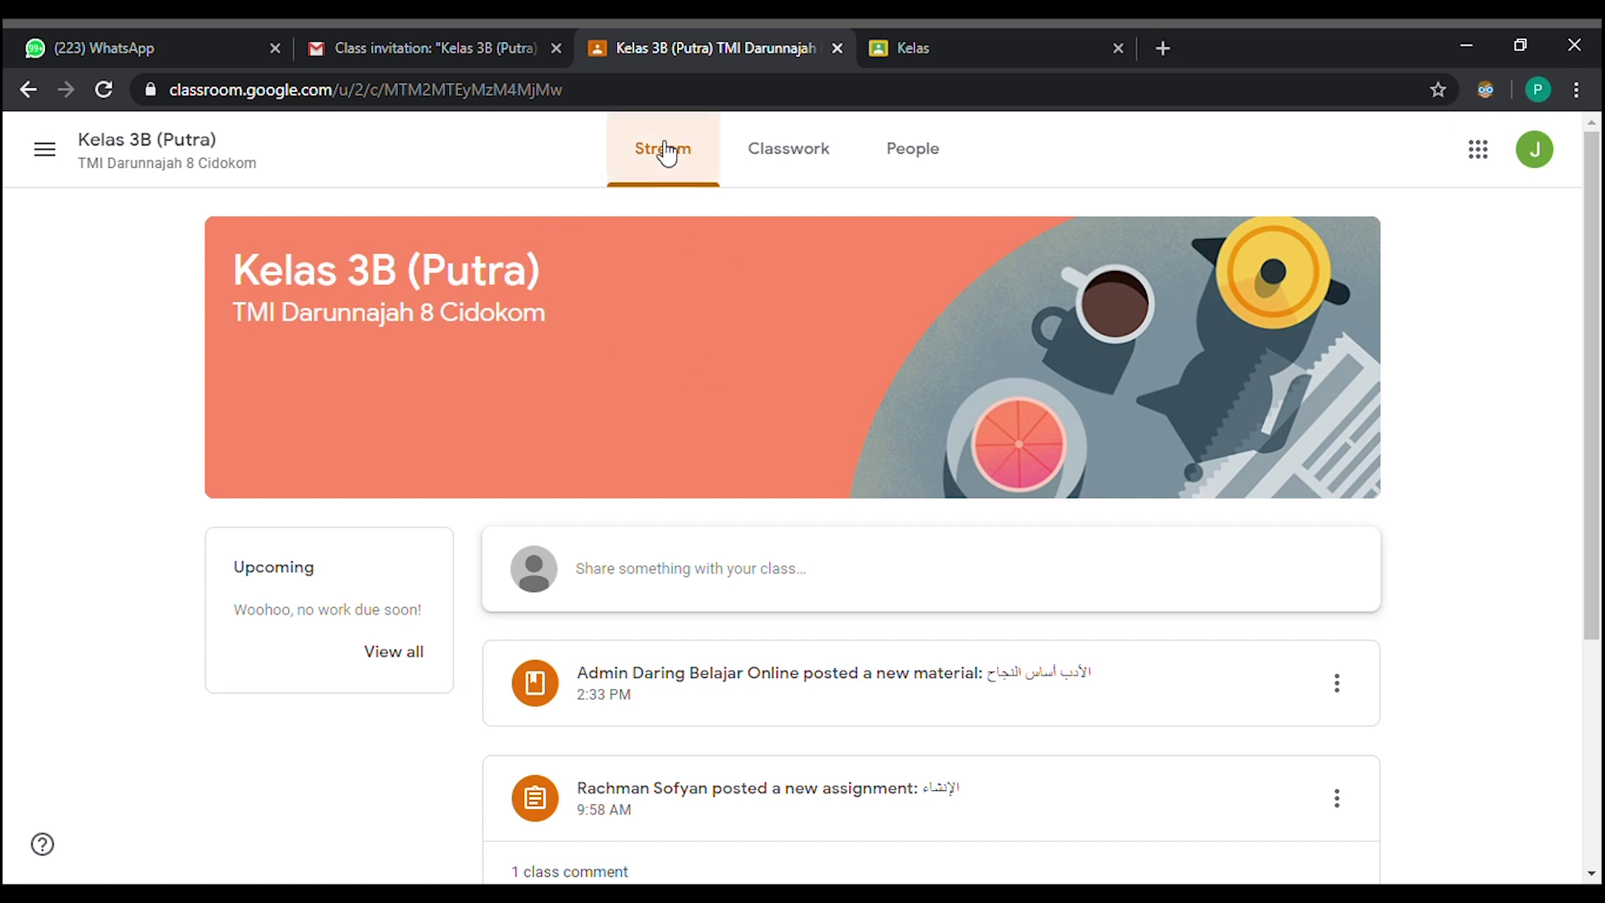
{"action": "left_click", "coordinate": [660, 569]}
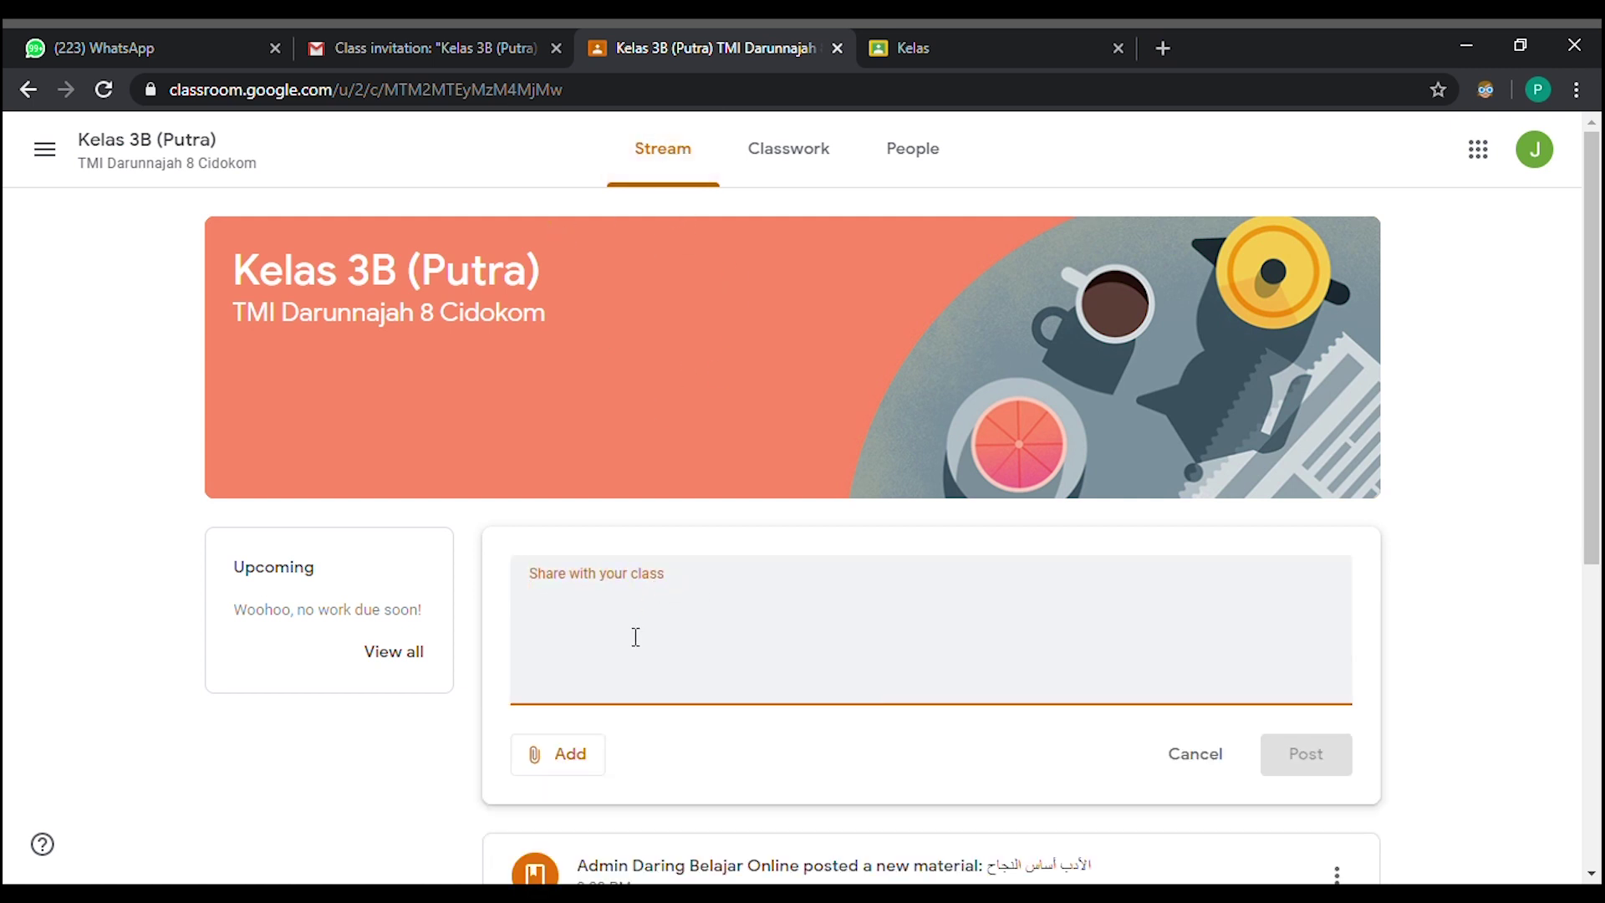
{"action": "type", "text": "hadir"}
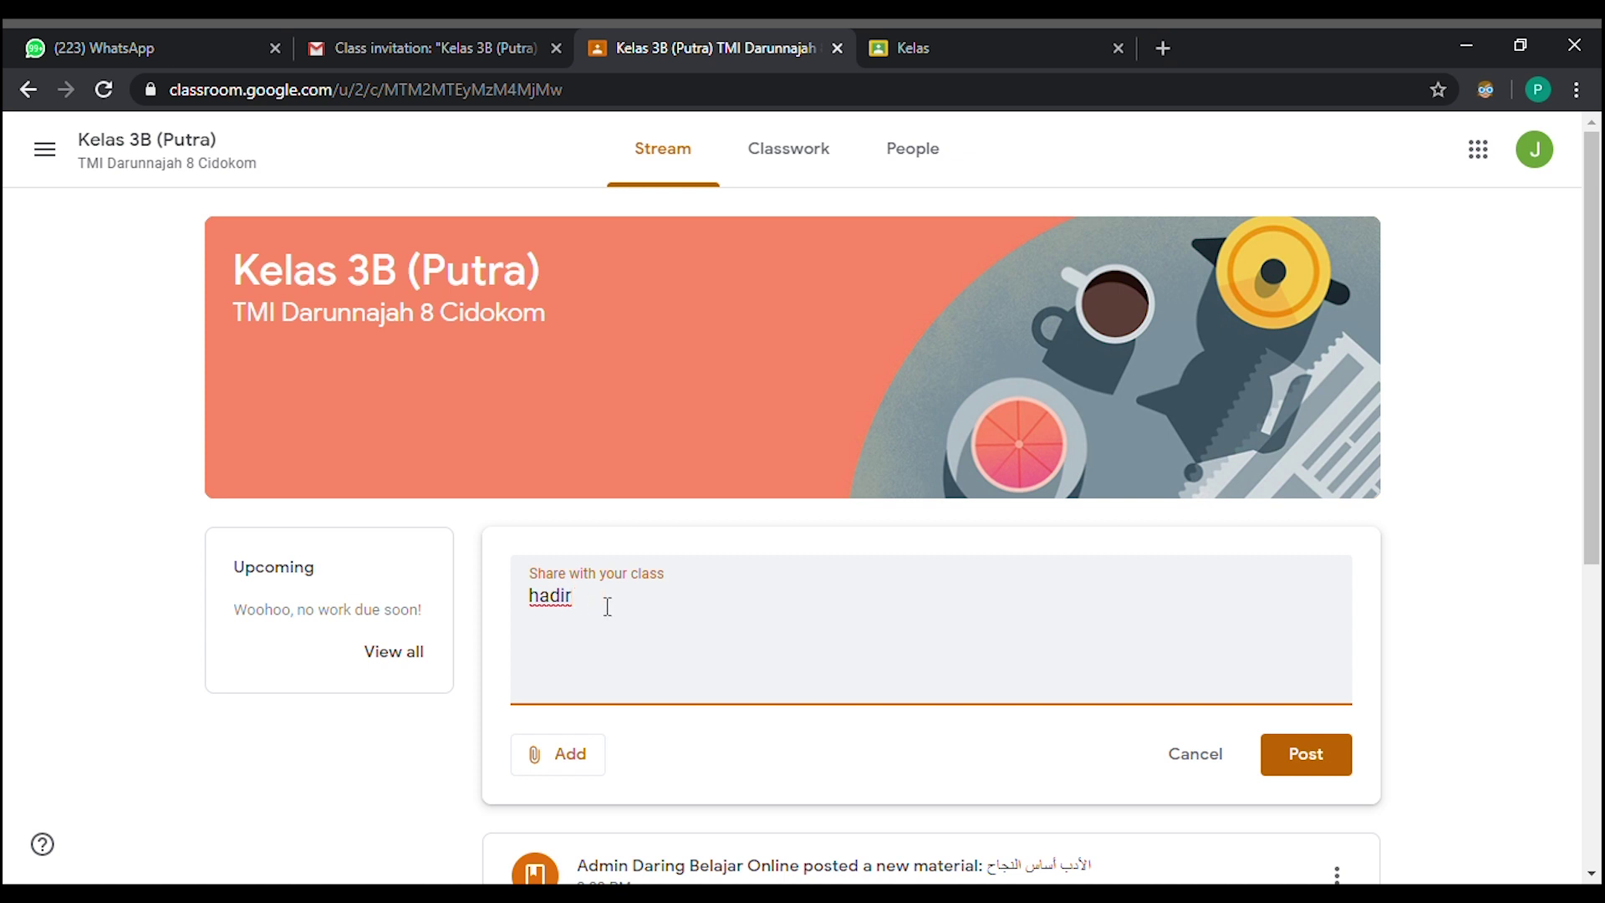
{"action": "scroll", "coordinate": [663, 650], "scroll_direction": "down", "scroll_amount": 3}
{"action": "scroll", "coordinate": [659, 627], "scroll_direction": "up", "scroll_amount": 2}
{"action": "scroll", "coordinate": [602, 552], "scroll_direction": "down", "scroll_amount": 1}
{"action": "left_click_drag", "start_coordinate": [539, 495], "coordinate": [607, 490]}
{"action": "left_click", "coordinate": [651, 514]}
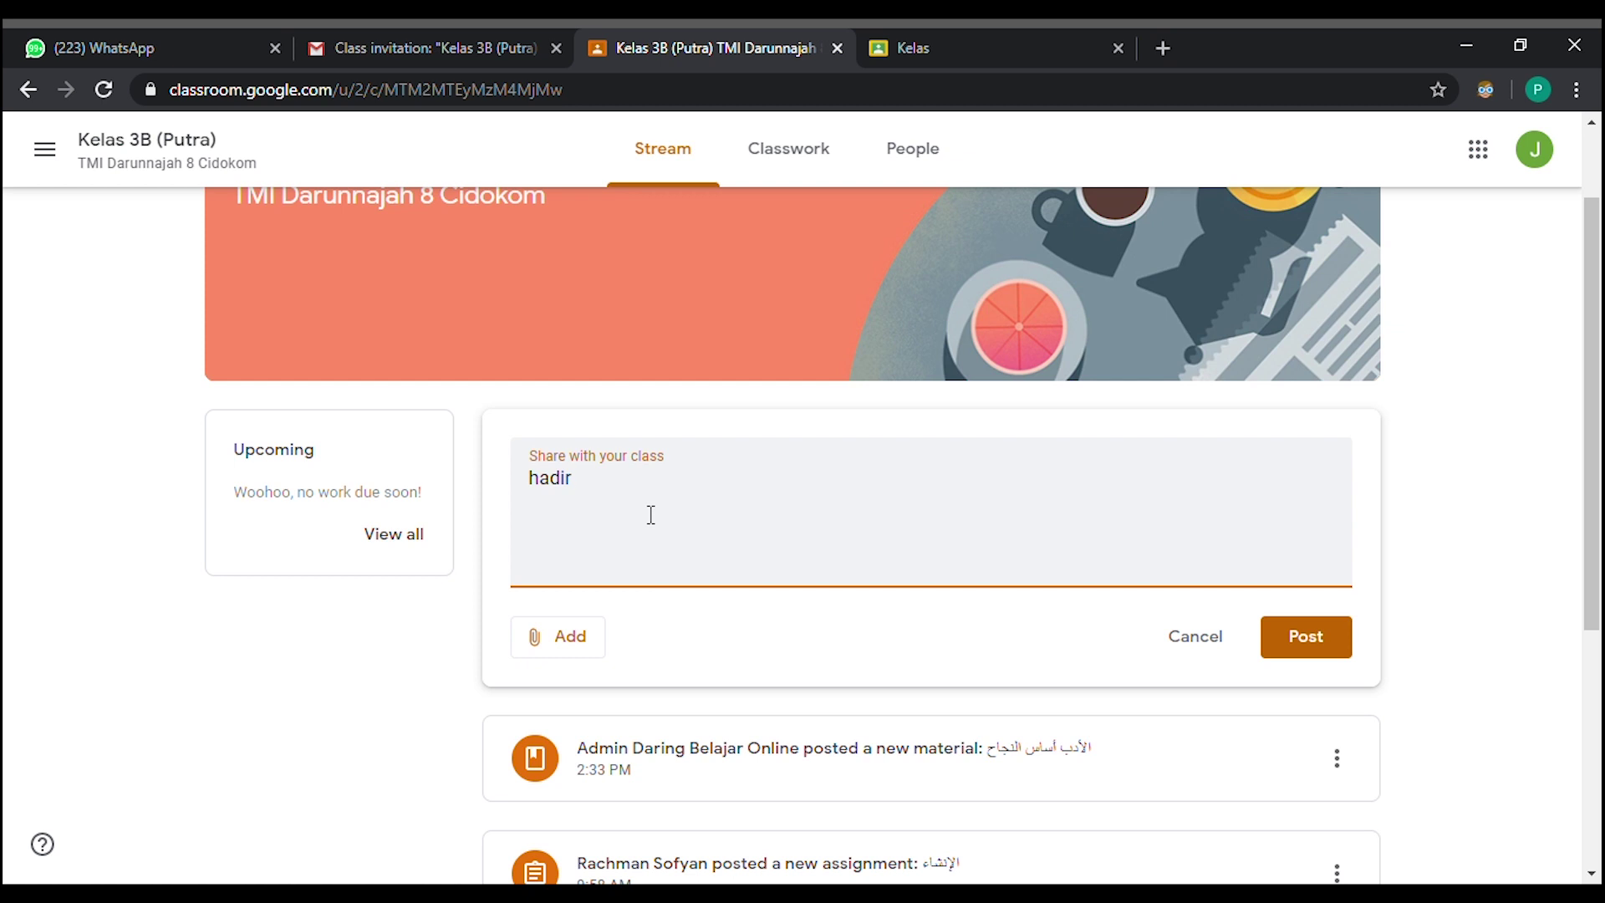
{"action": "scroll", "coordinate": [650, 514], "scroll_direction": "up", "scroll_amount": 2}
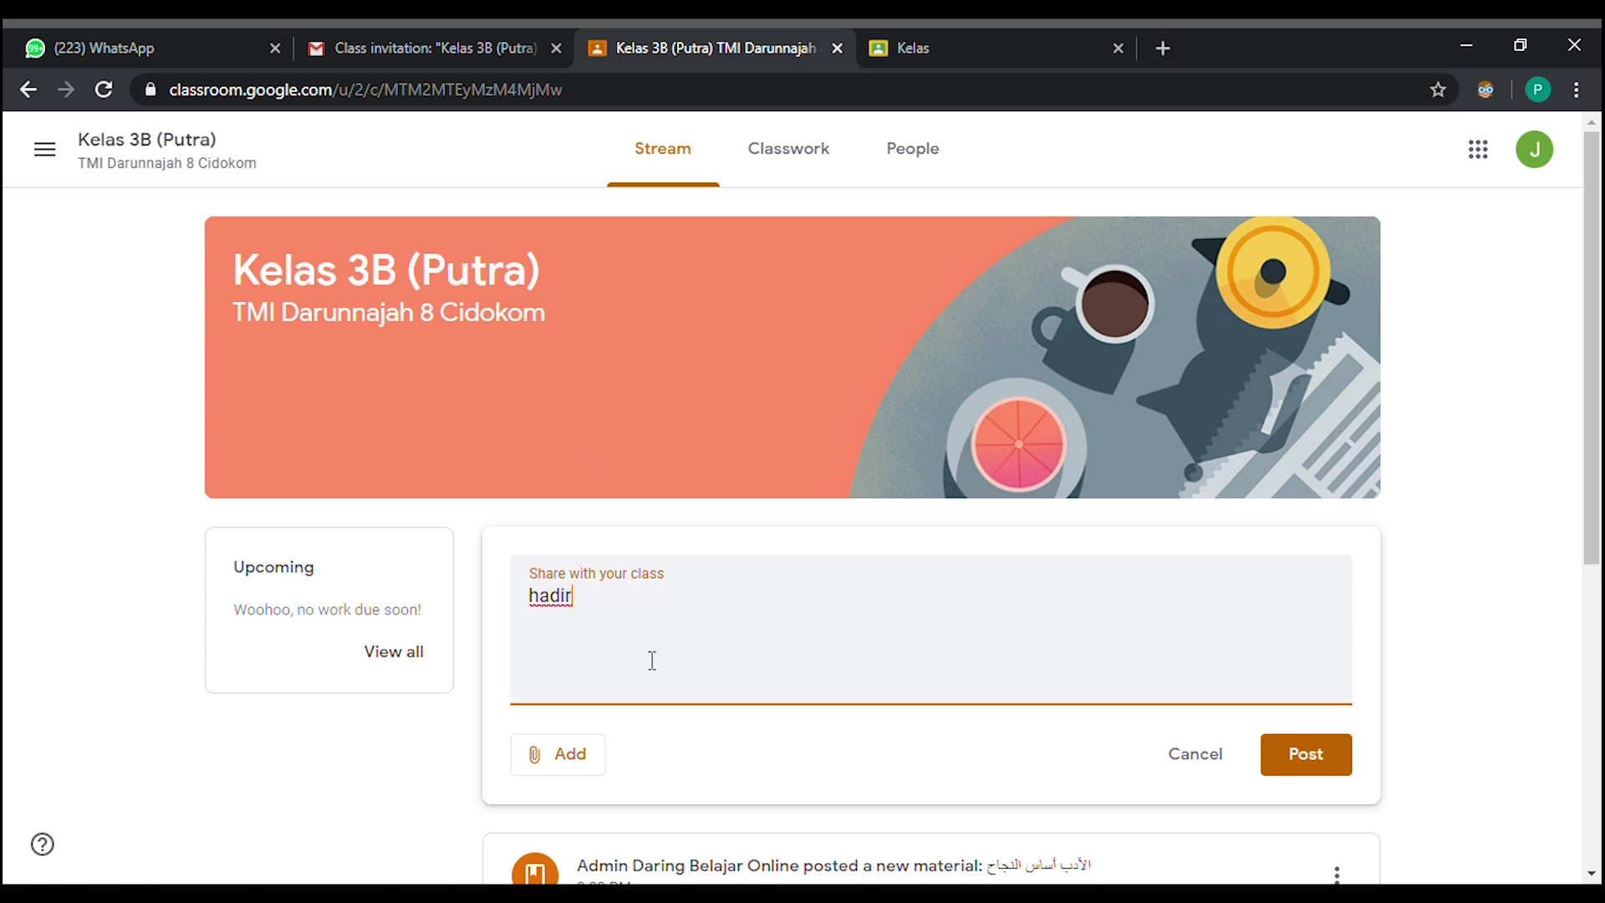
Step: Switch to Gmail and review the invitation e-mail for the class Kelas 3B (Putra)
{"action": "left_click", "coordinate": [410, 39]}
{"action": "scroll", "coordinate": [627, 347], "scroll_direction": "down", "scroll_amount": 1}
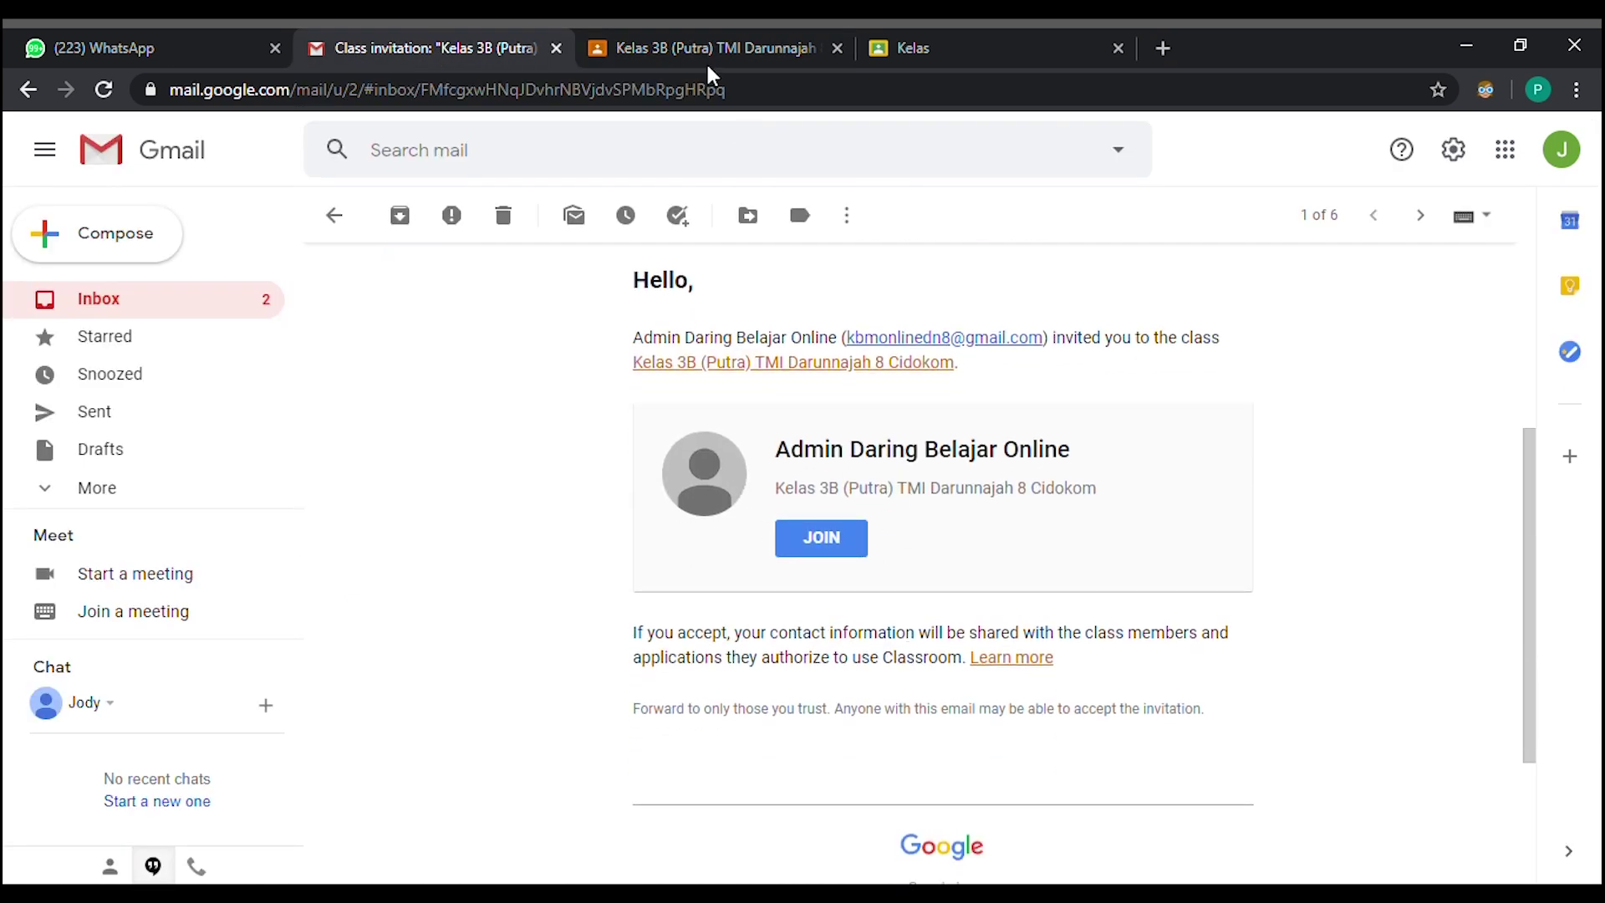
Step: Switch back to the Kelas 3B (Putra) stream in Google Classroom and publish the drafted "hadir" post to the class
{"action": "left_click", "coordinate": [694, 42]}
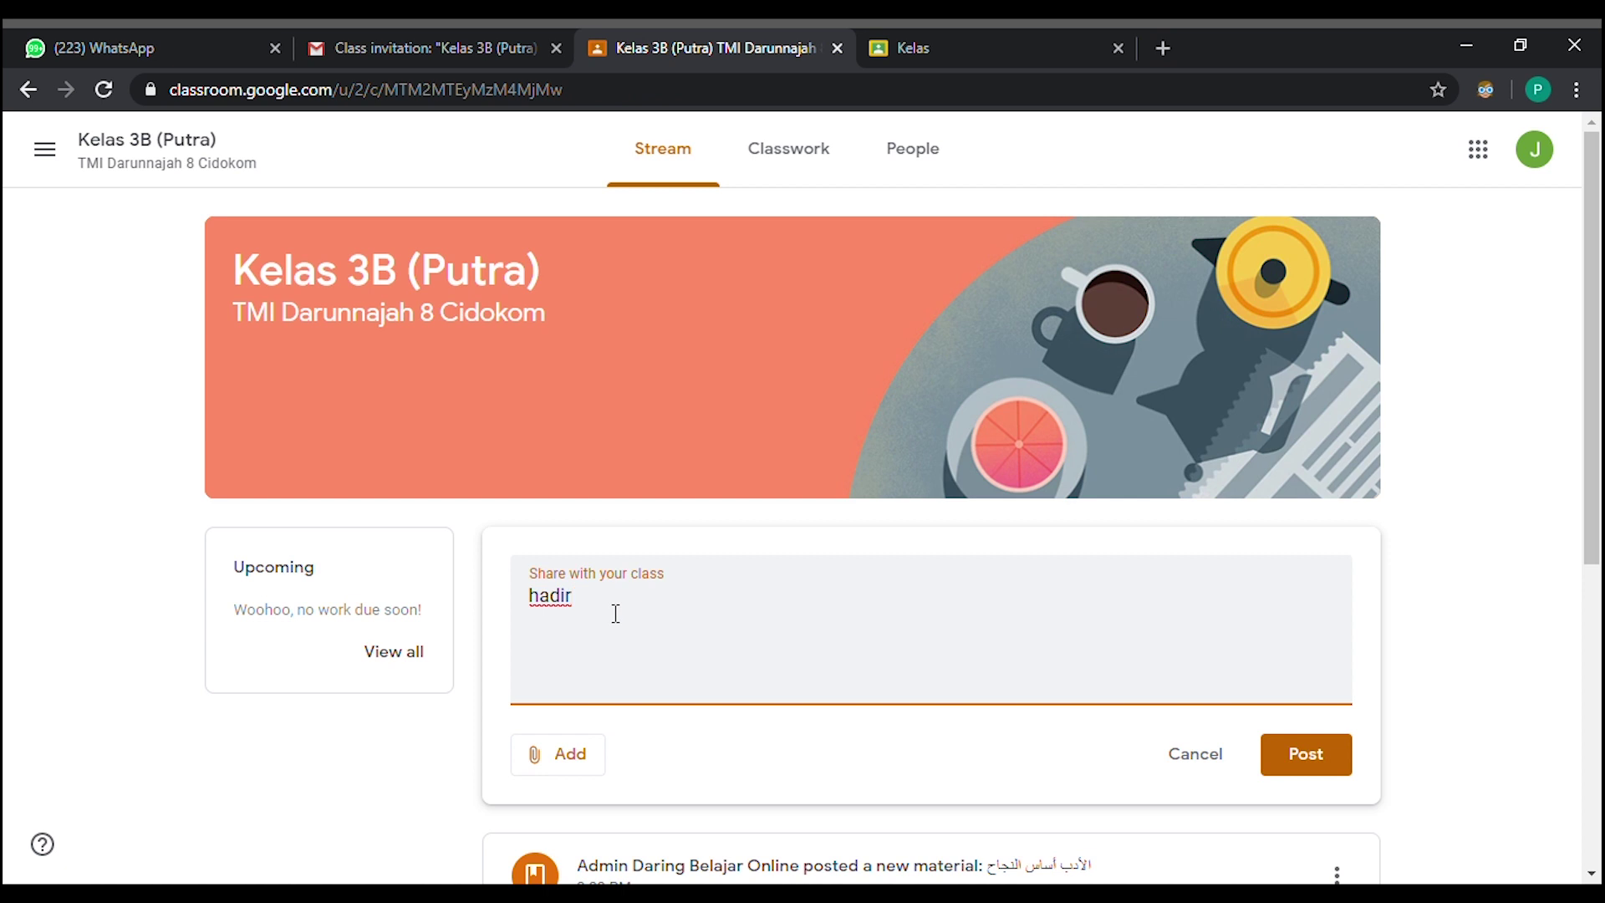
{"action": "left_click", "coordinate": [493, 606]}
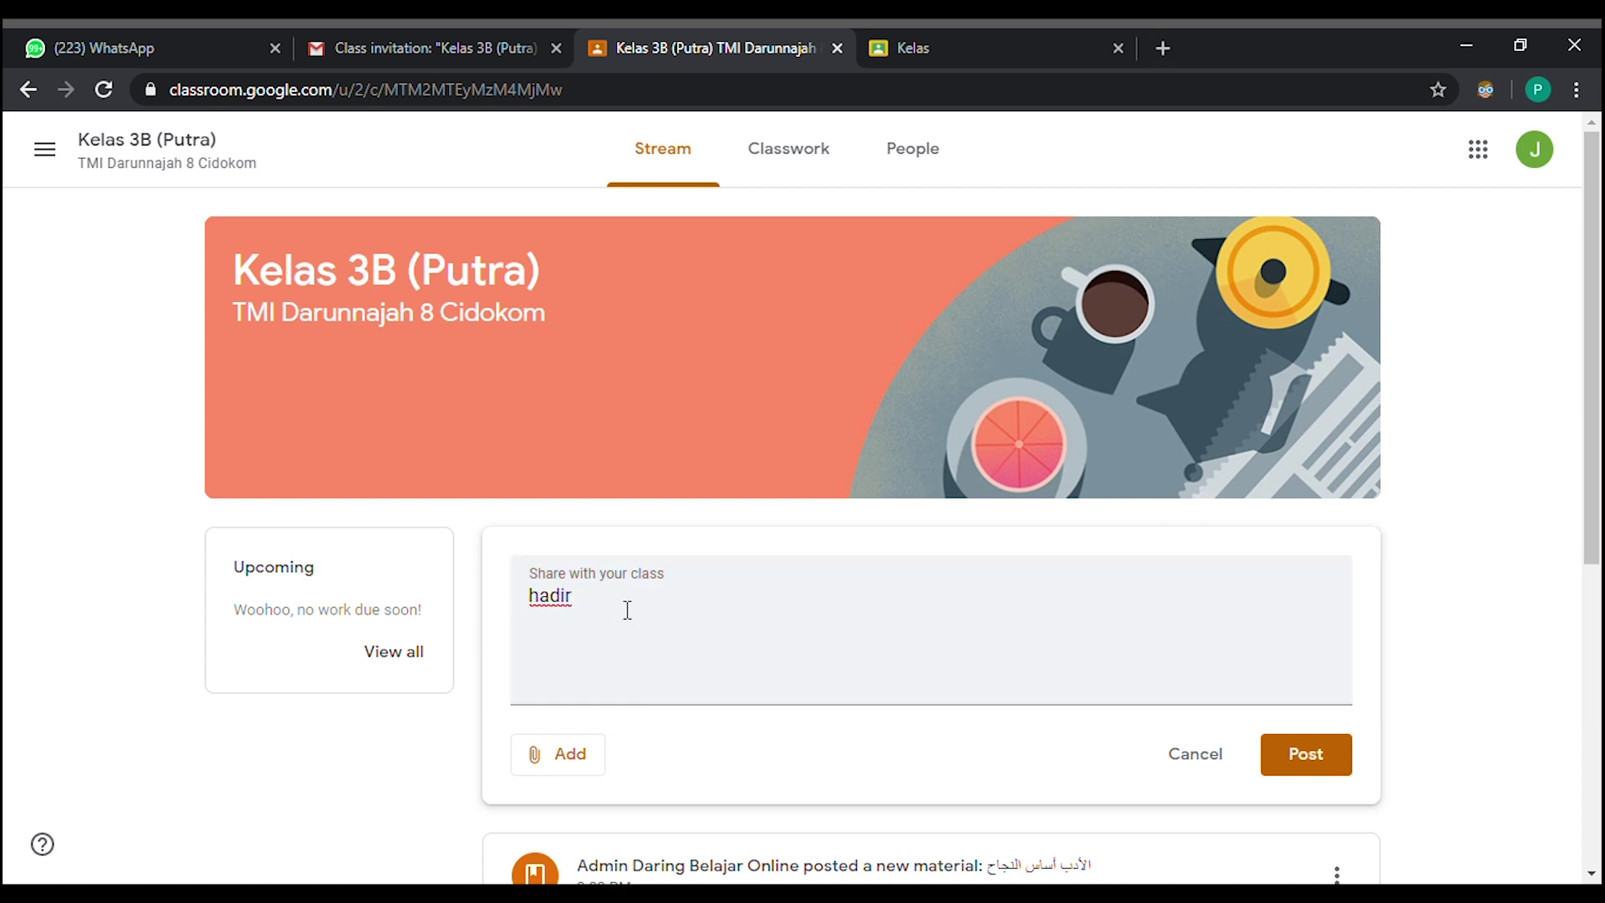
{"action": "left_click", "coordinate": [590, 612]}
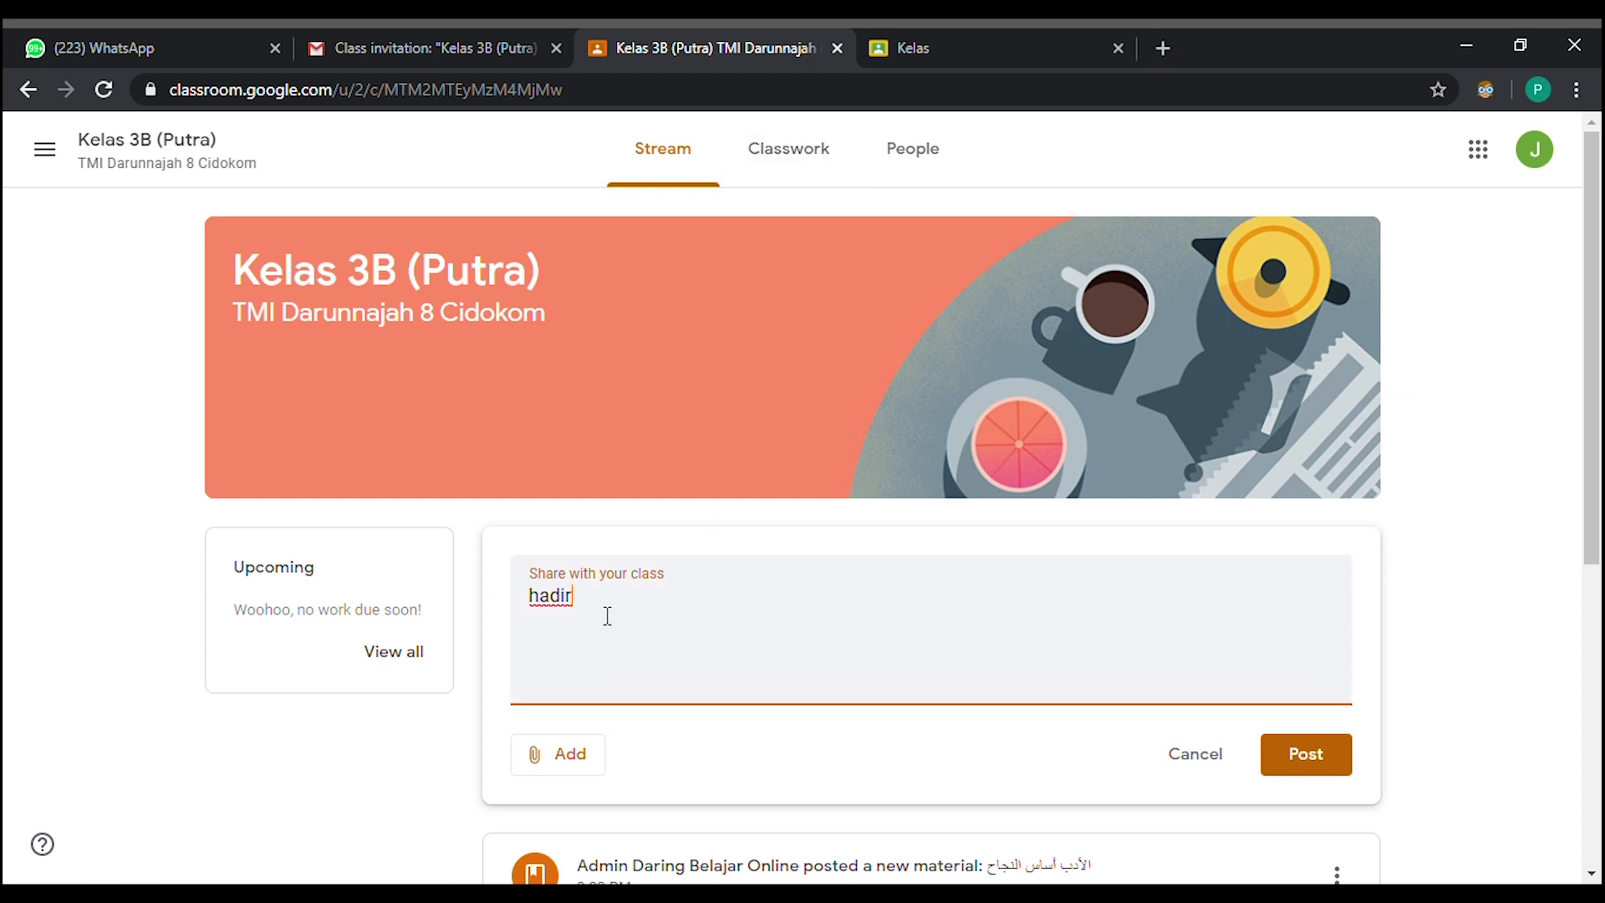
{"action": "left_click", "coordinate": [788, 172]}
{"action": "left_click", "coordinate": [816, 554]}
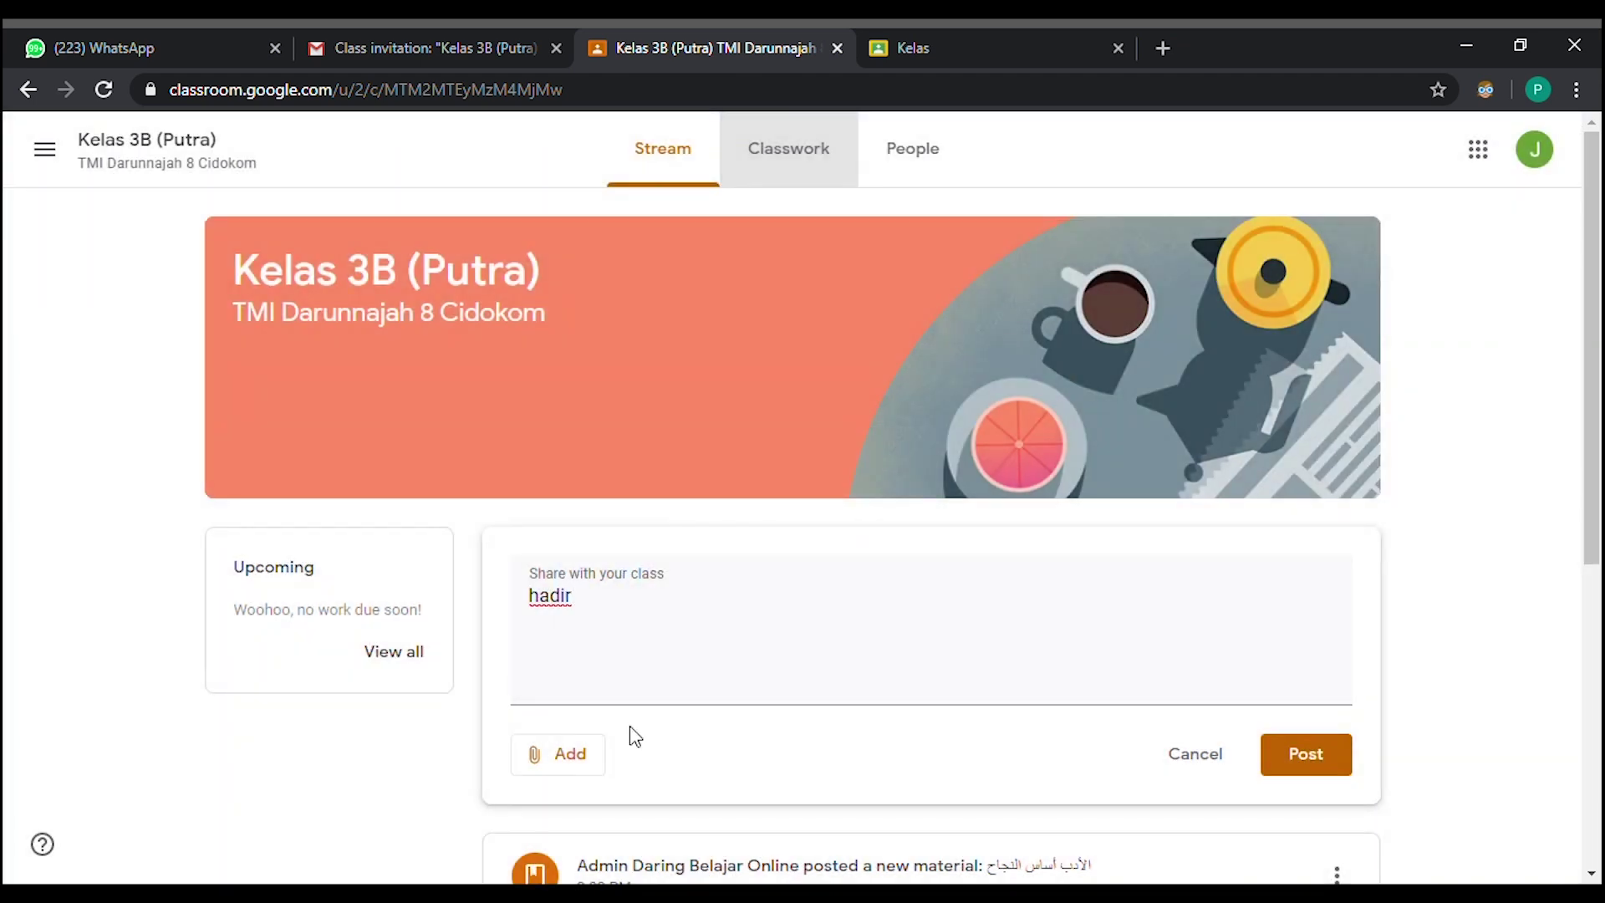
{"action": "scroll", "coordinate": [1320, 777], "scroll_direction": "down", "scroll_amount": 1}
{"action": "scroll", "coordinate": [1320, 777], "scroll_direction": "down", "scroll_amount": 1}
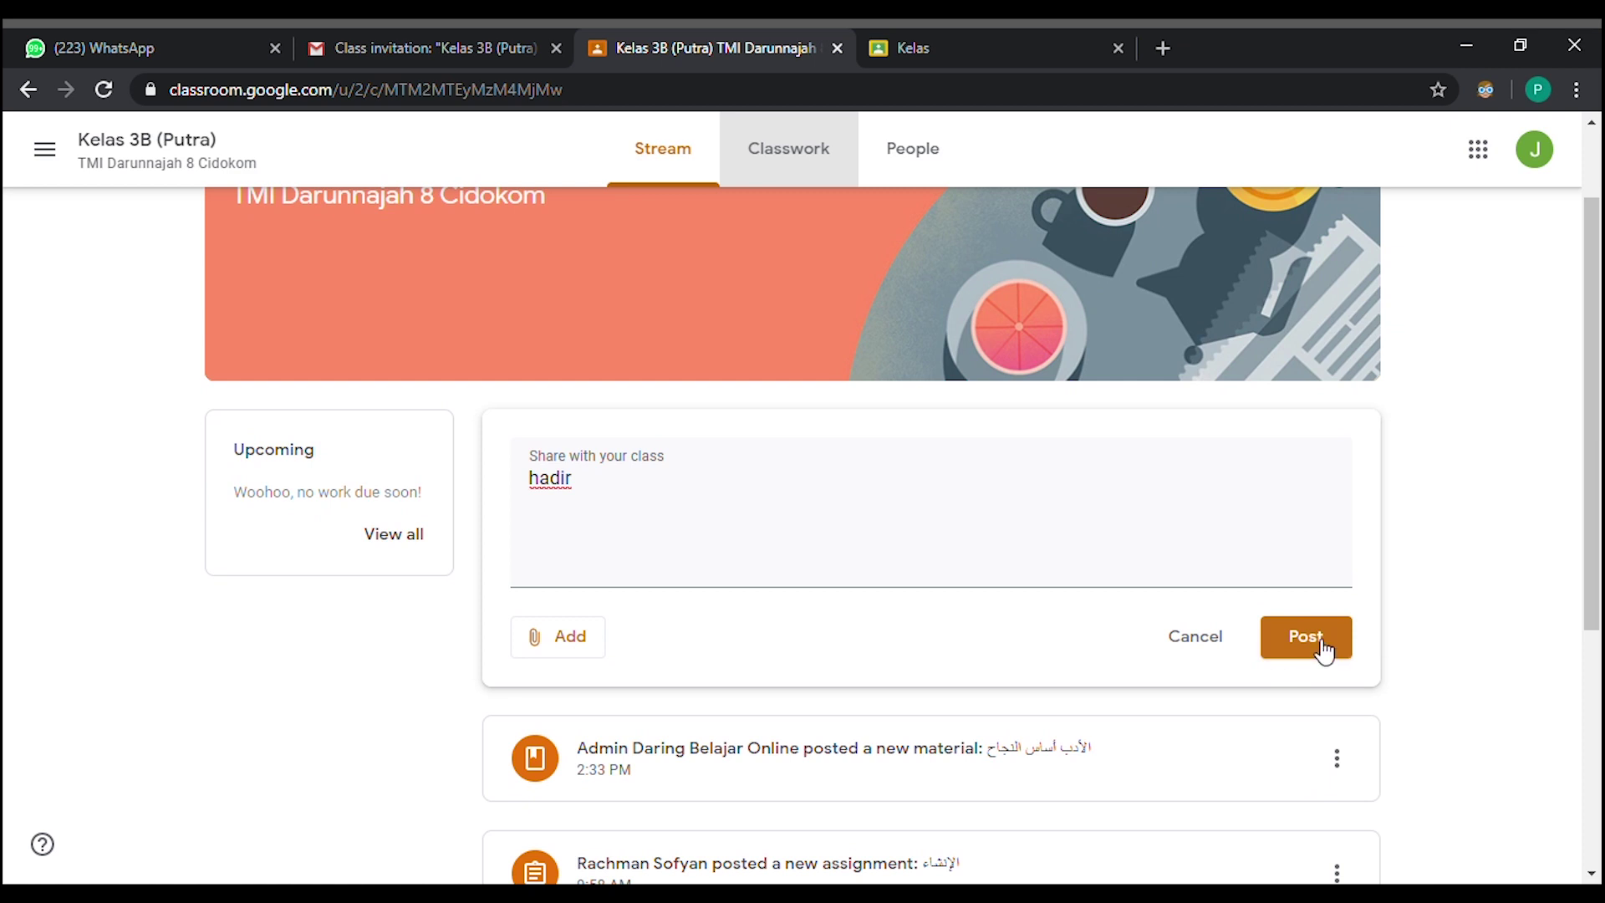
{"action": "left_click", "coordinate": [1308, 654]}
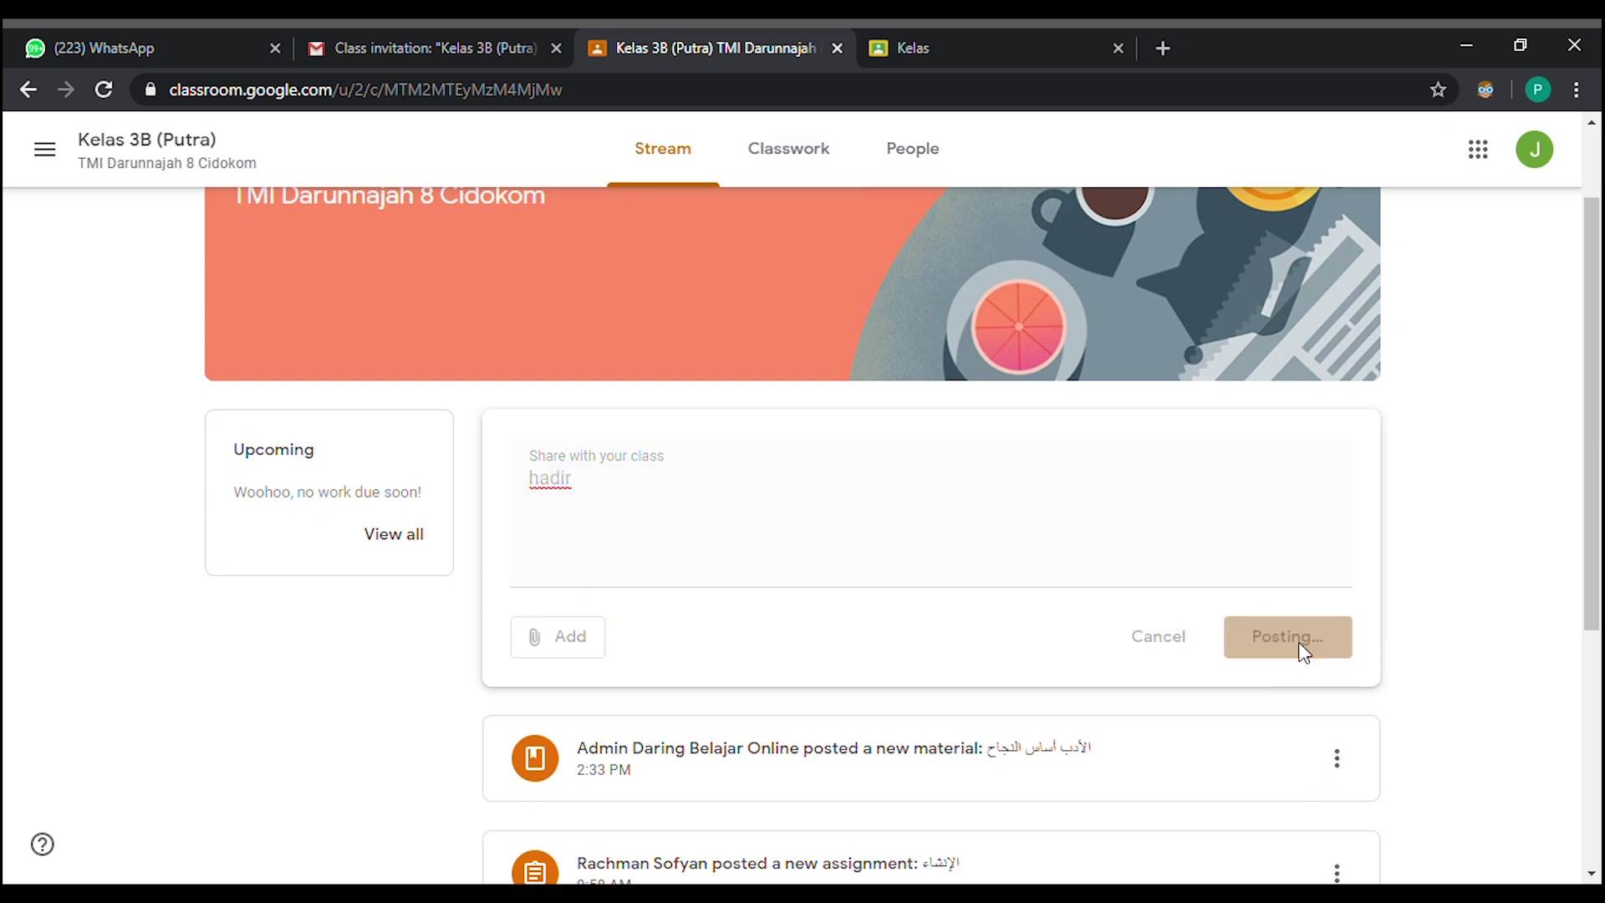
{"action": "scroll", "coordinate": [915, 578], "scroll_direction": "down", "scroll_amount": 4}
{"action": "scroll", "coordinate": [835, 518], "scroll_direction": "up", "scroll_amount": 2}
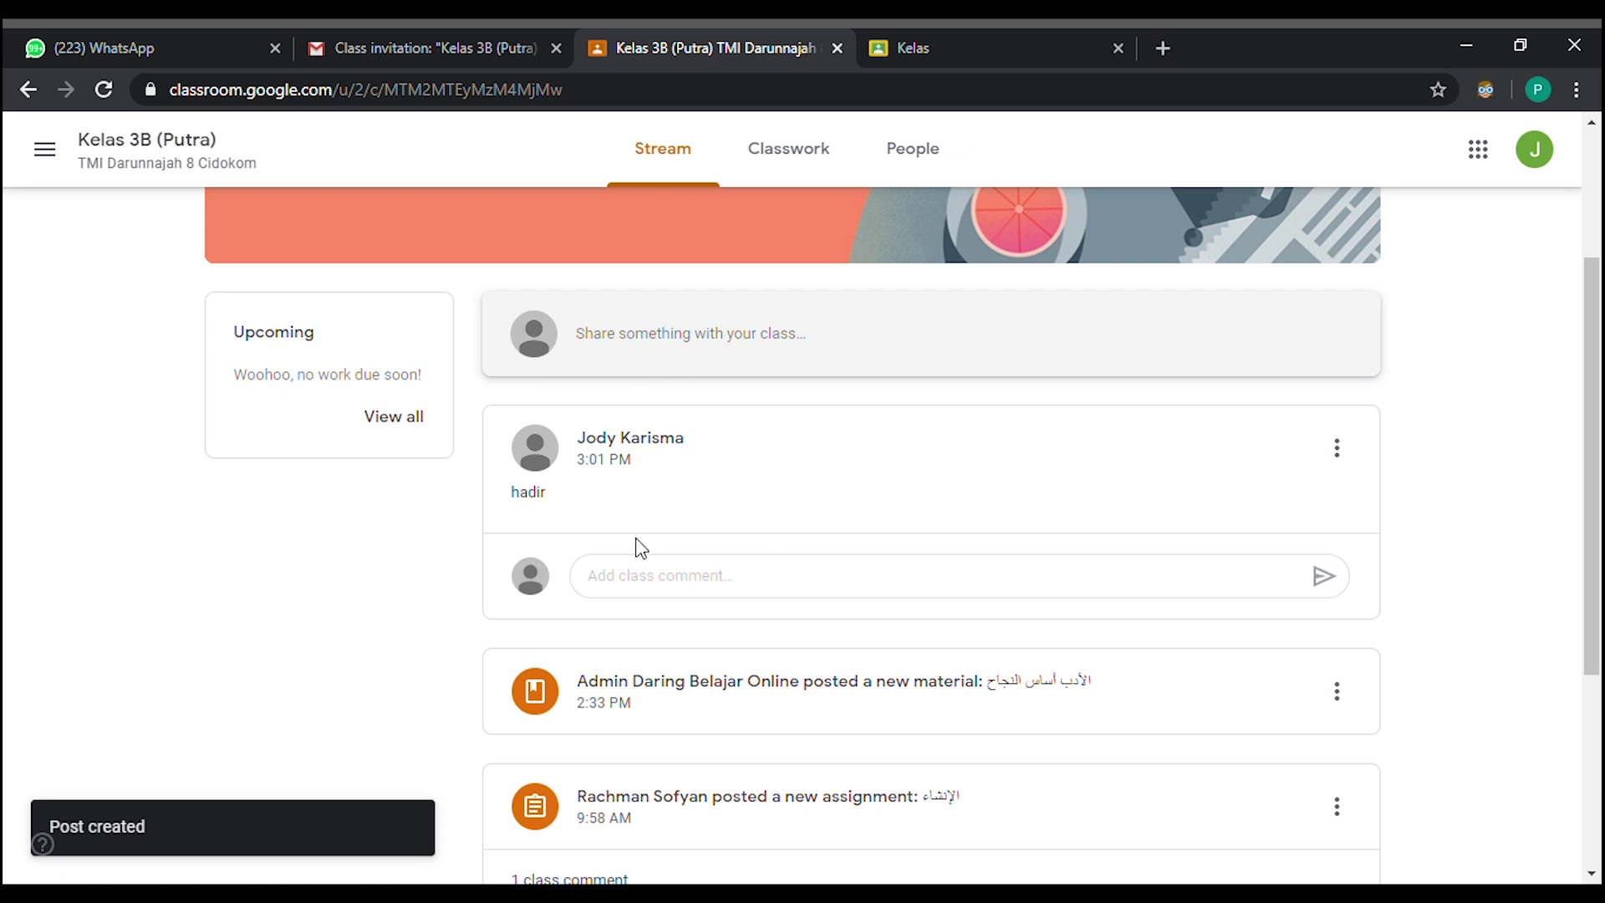
Step: Go to the class's classwork, review the Insya assignment's details and collapse them
{"action": "scroll", "coordinate": [639, 545], "scroll_direction": "up", "scroll_amount": 3}
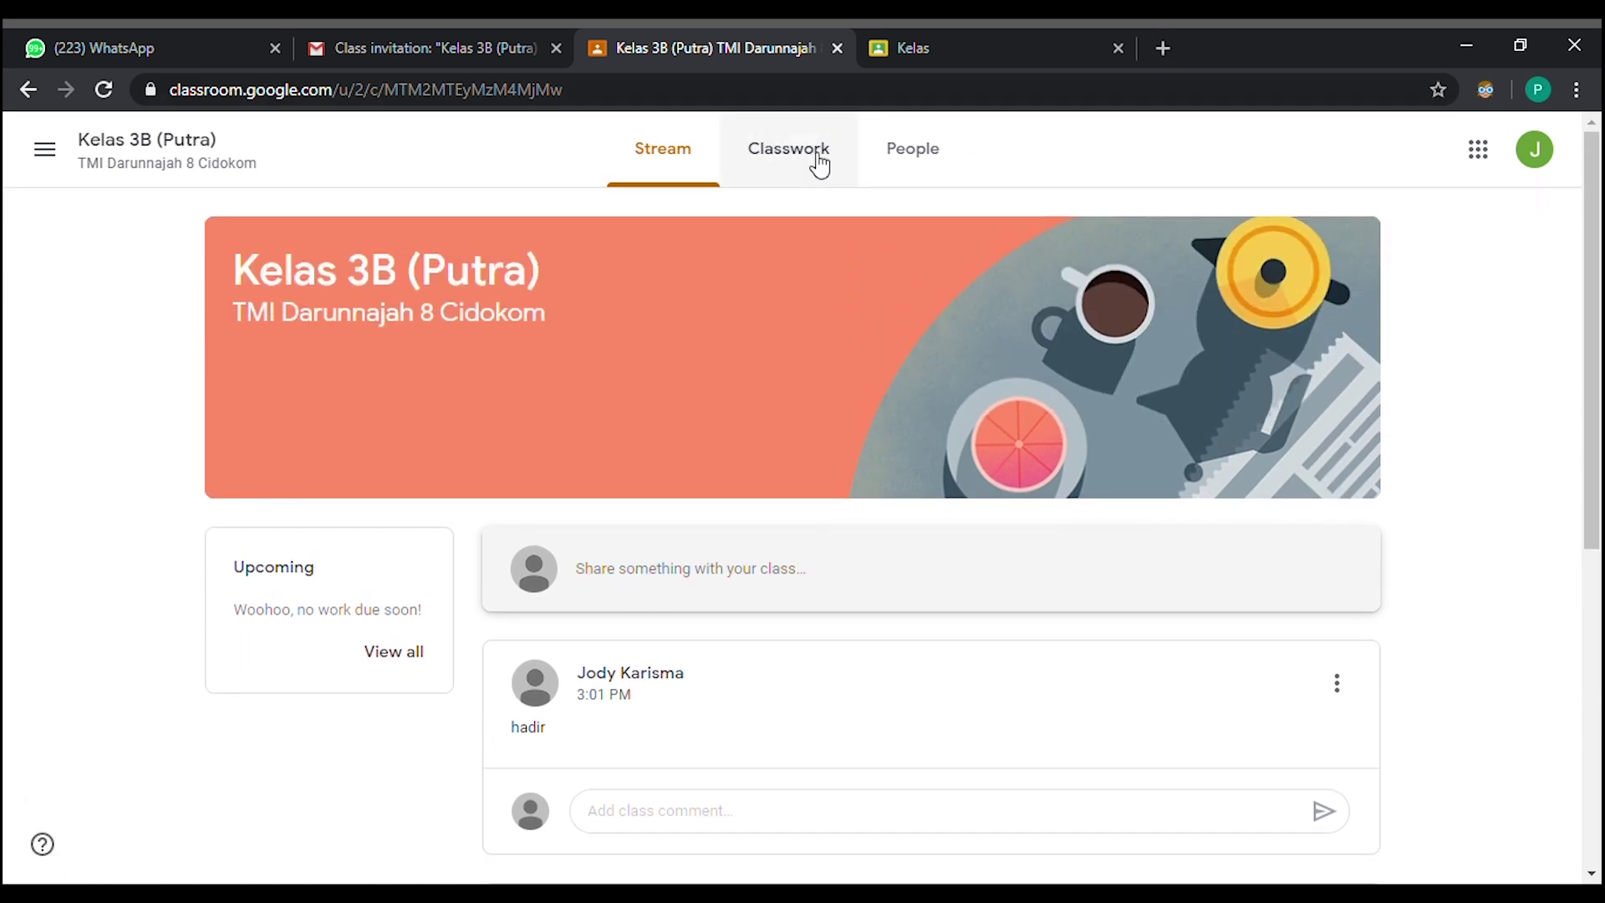
{"action": "left_click", "coordinate": [813, 157]}
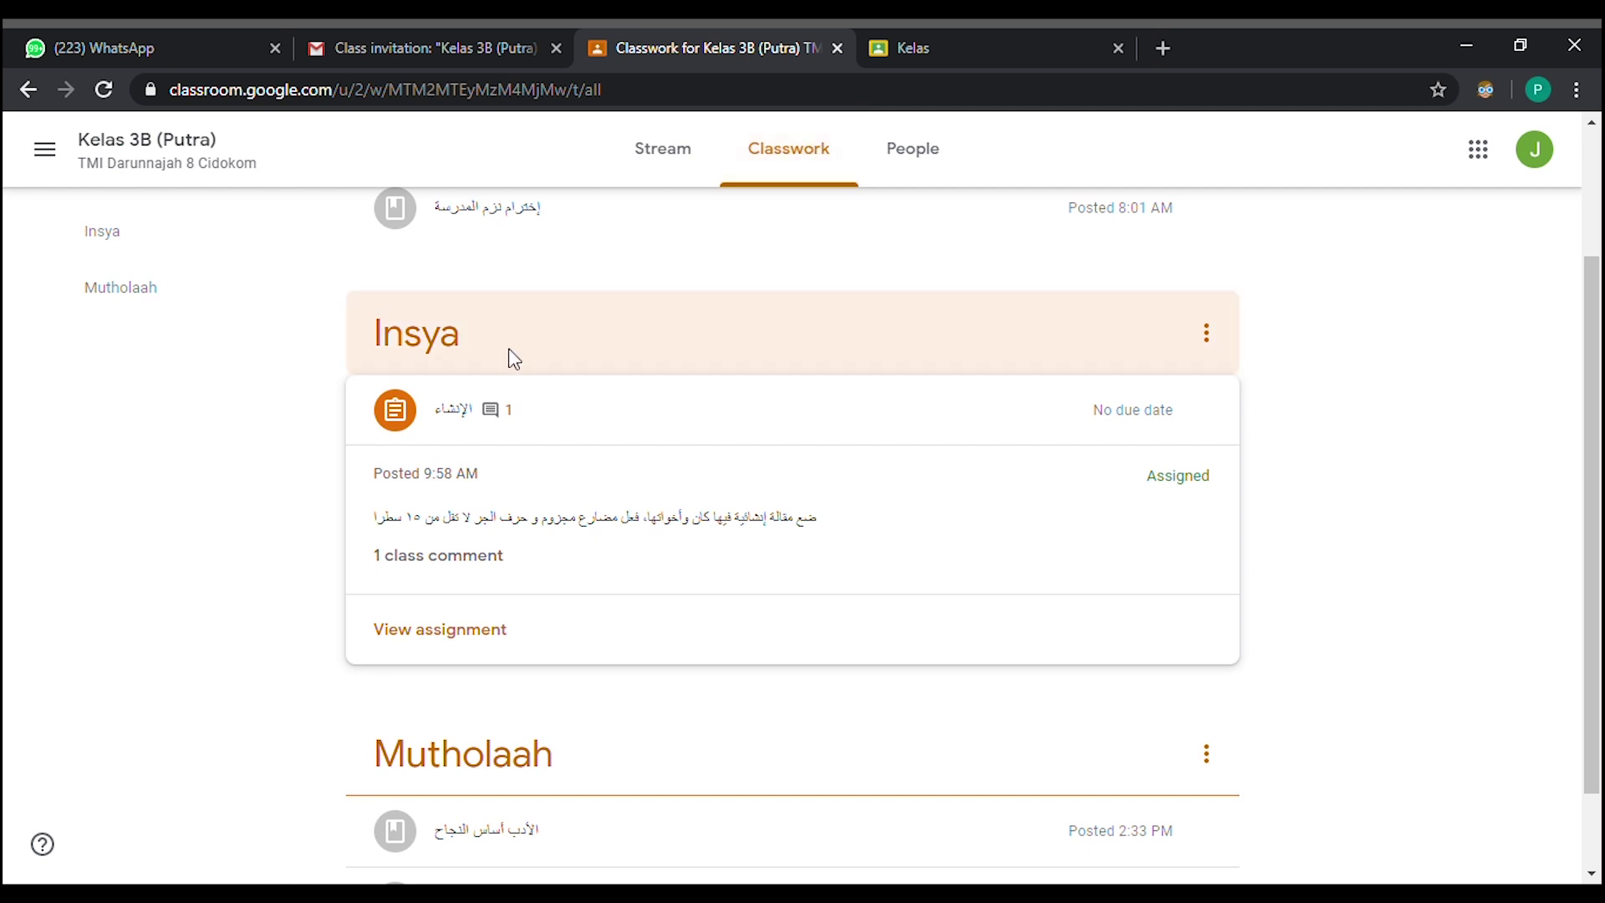
{"action": "left_click", "coordinate": [631, 404]}
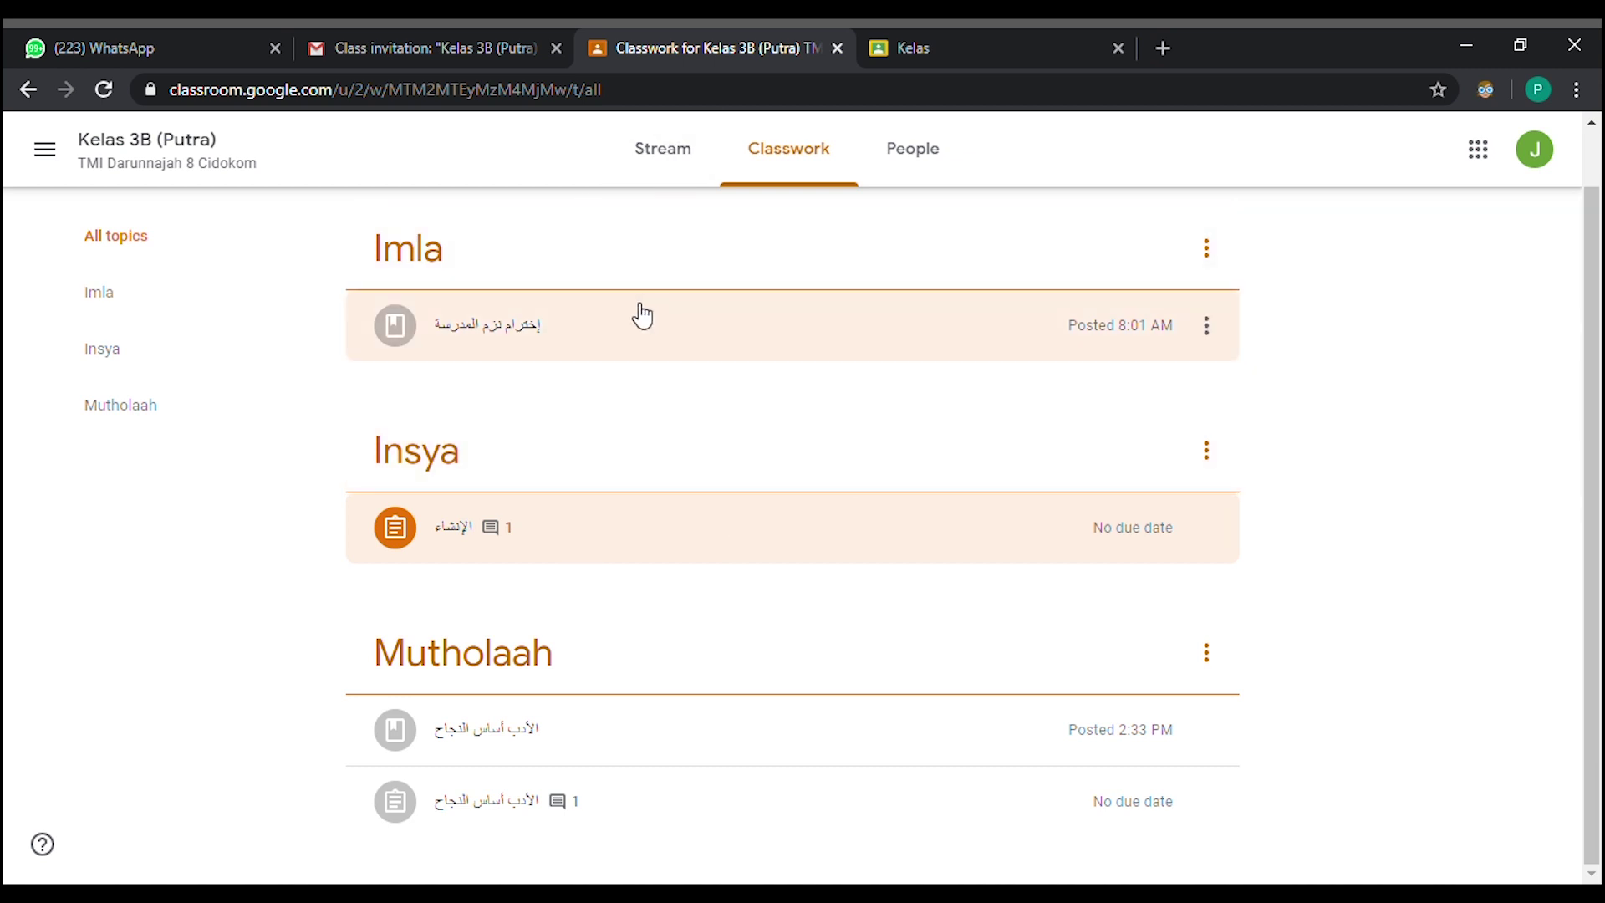
Step: Return to the class stream and look through the published post and the earlier material and assignment announcements
{"action": "left_click", "coordinate": [669, 164]}
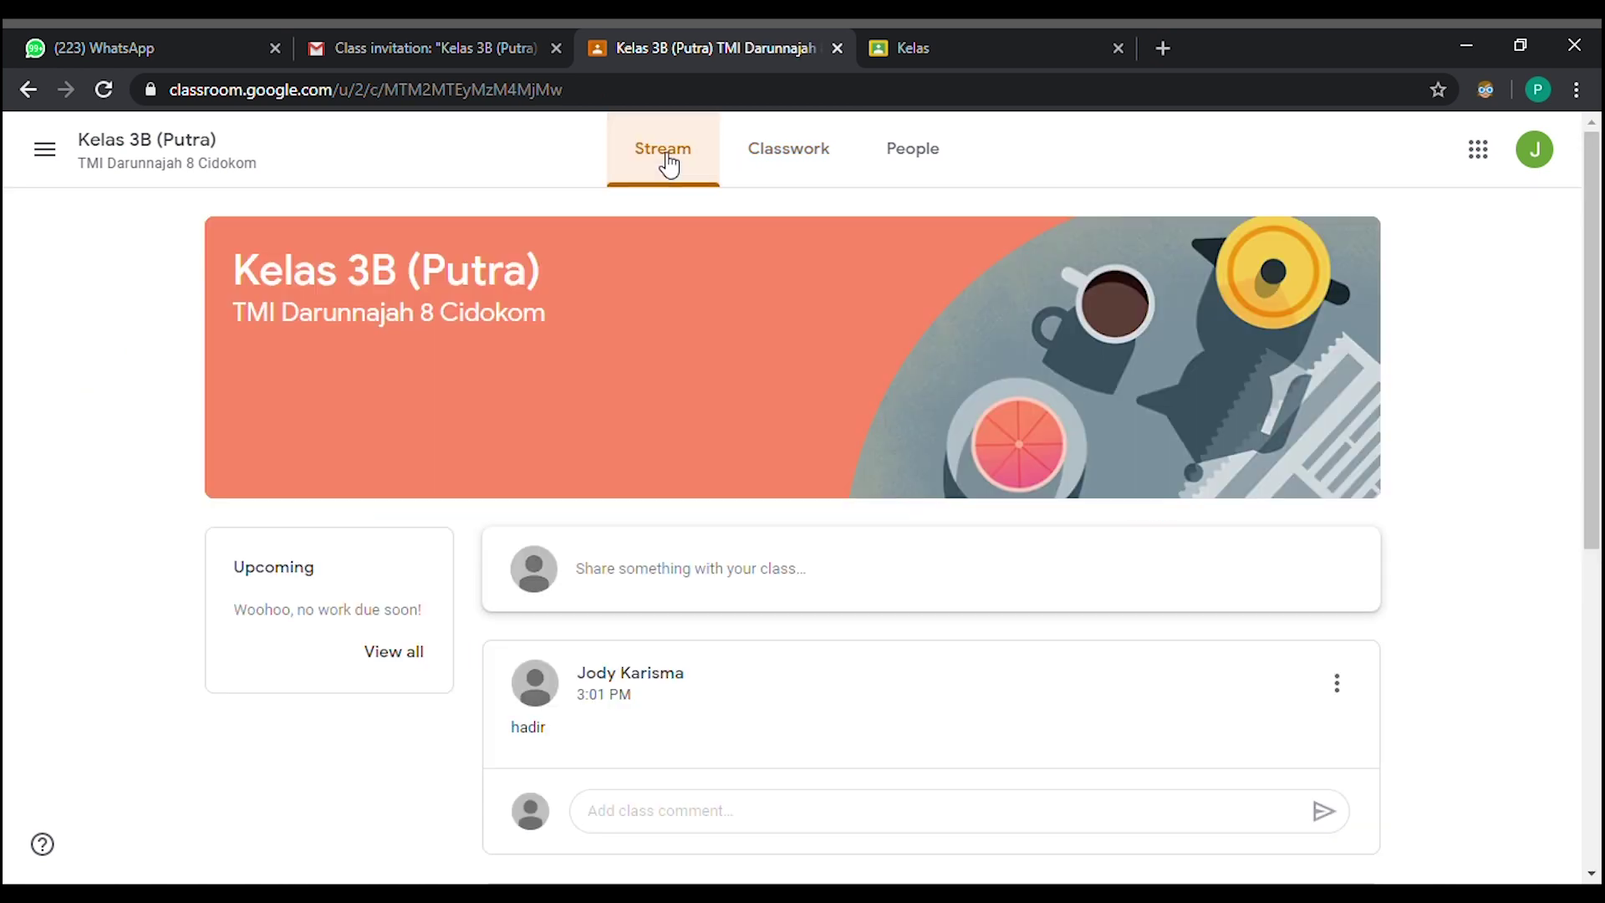
{"action": "scroll", "coordinate": [681, 544], "scroll_direction": "down", "scroll_amount": 2}
{"action": "scroll", "coordinate": [683, 544], "scroll_direction": "down", "scroll_amount": 2}
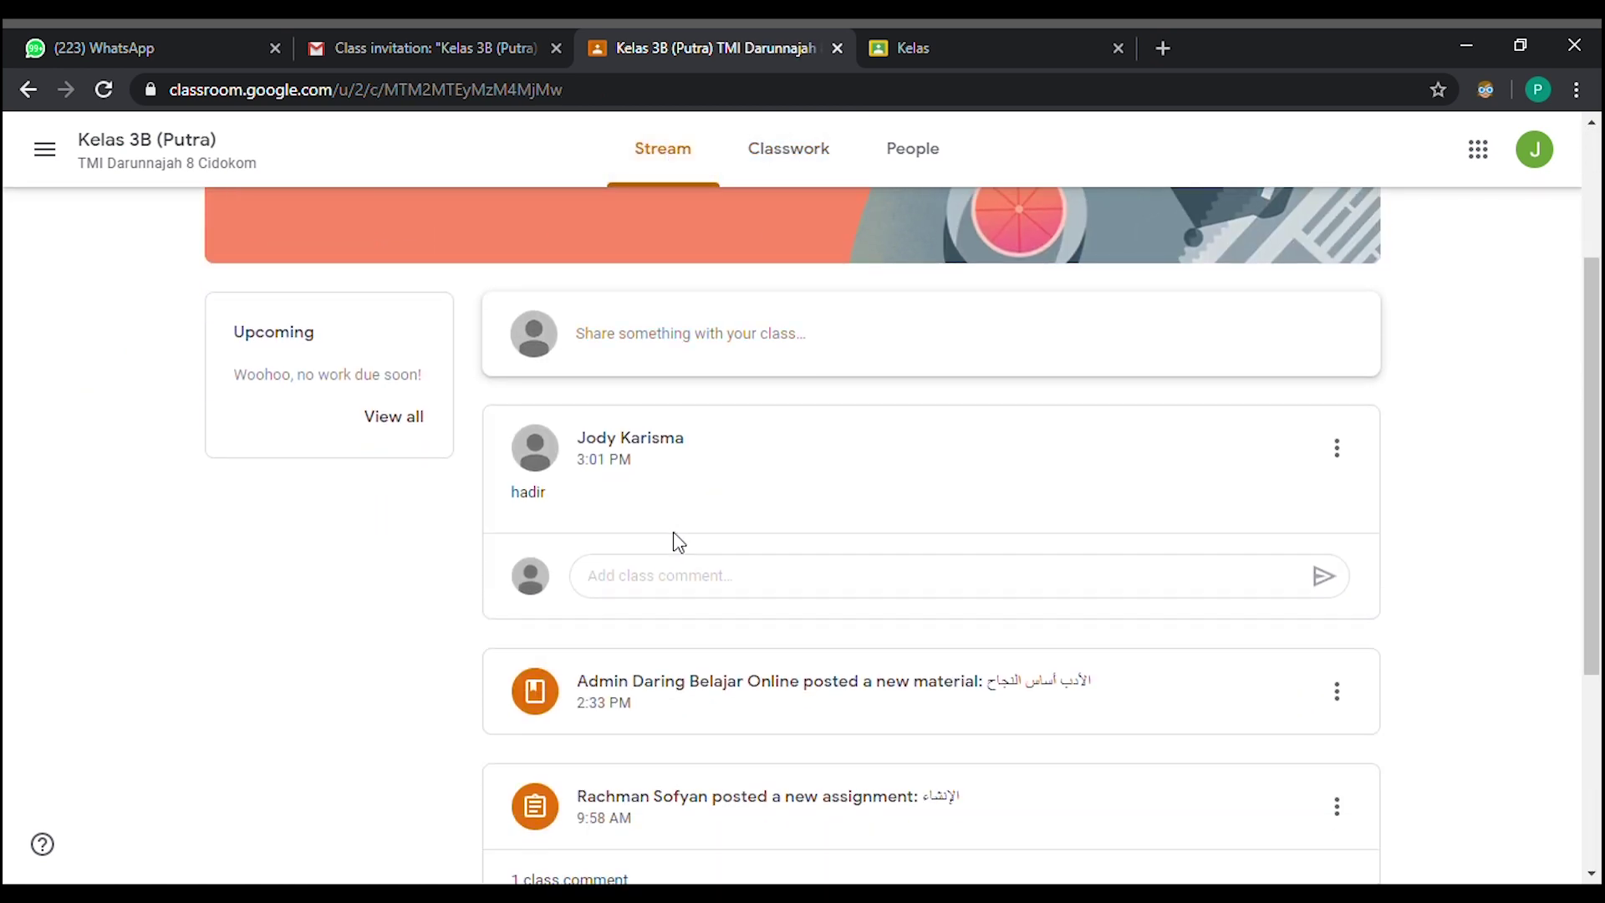
{"action": "scroll", "coordinate": [683, 544], "scroll_direction": "up", "scroll_amount": 4}
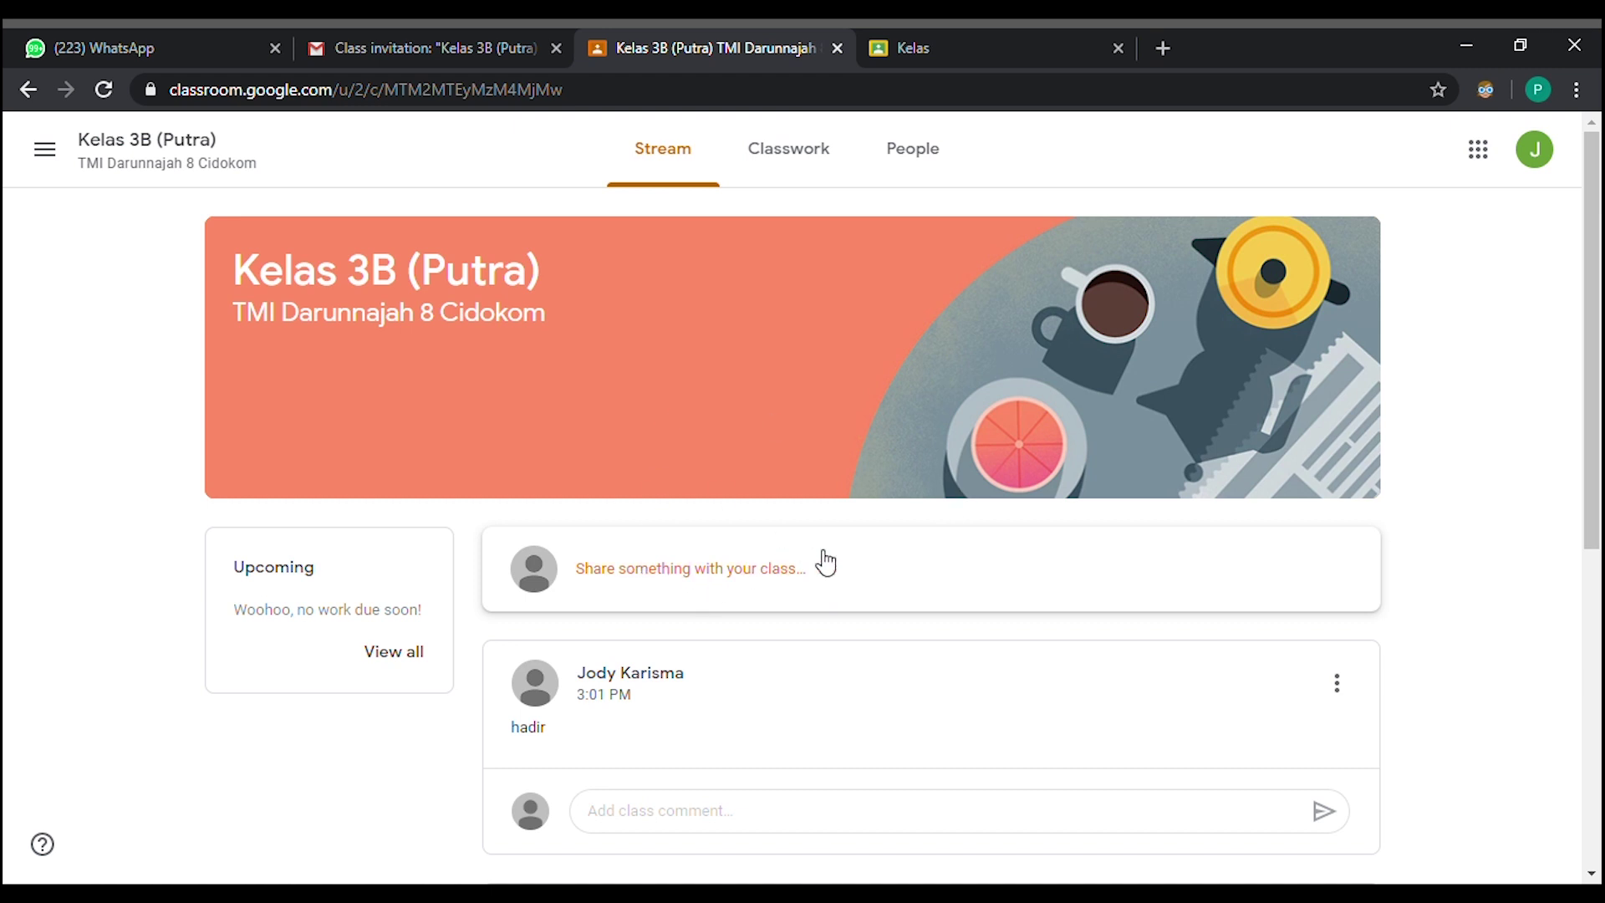
{"action": "scroll", "coordinate": [819, 561], "scroll_direction": "down", "scroll_amount": 4}
{"action": "scroll", "coordinate": [826, 562], "scroll_direction": "down", "scroll_amount": 3}
{"action": "scroll", "coordinate": [826, 562], "scroll_direction": "up", "scroll_amount": 7}
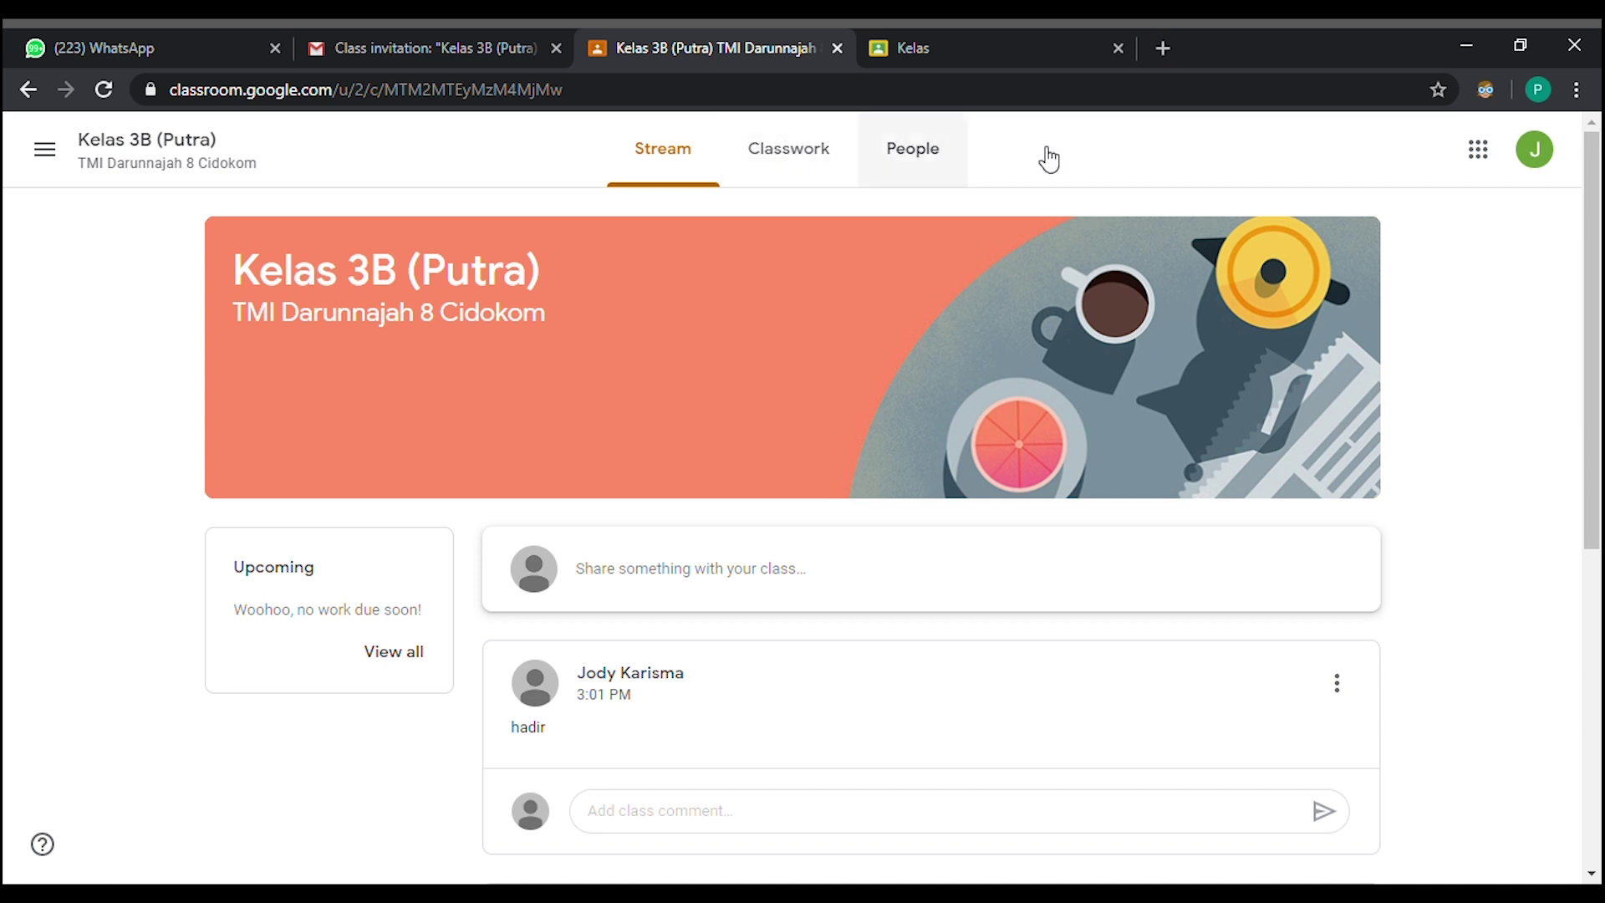
Step: Check which Google account is signed in, highlight its e-mail address and close the account details
{"action": "left_click", "coordinate": [1534, 149]}
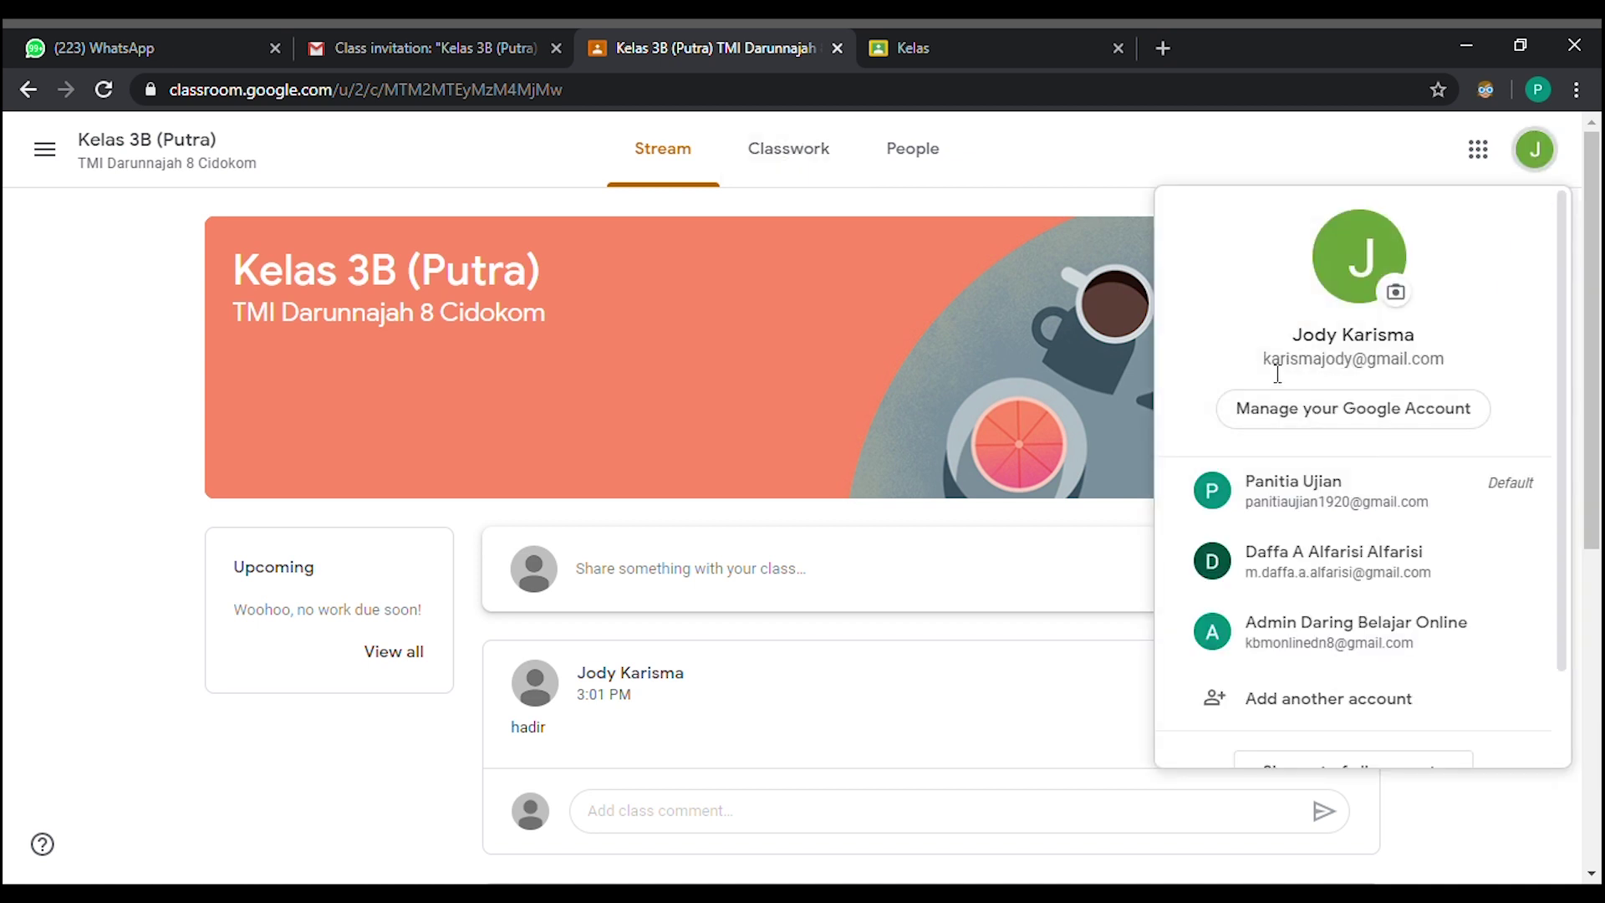
{"action": "left_click_drag", "start_coordinate": [1257, 374], "coordinate": [1458, 373]}
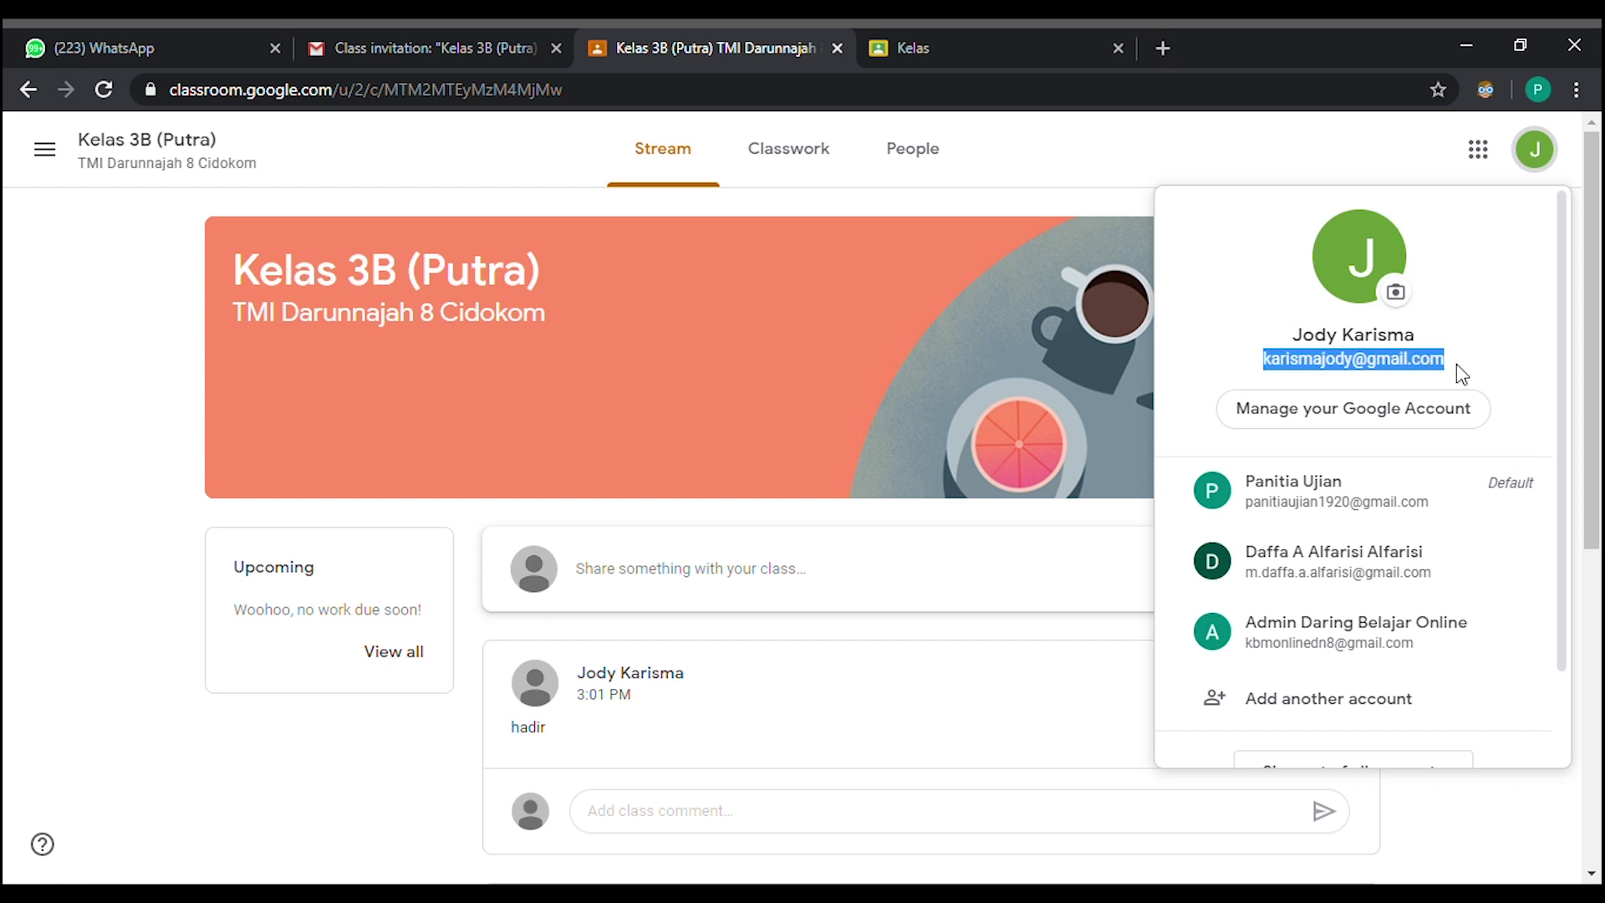
{"action": "left_click", "coordinate": [1297, 381]}
{"action": "left_click_drag", "start_coordinate": [1260, 365], "coordinate": [1471, 374]}
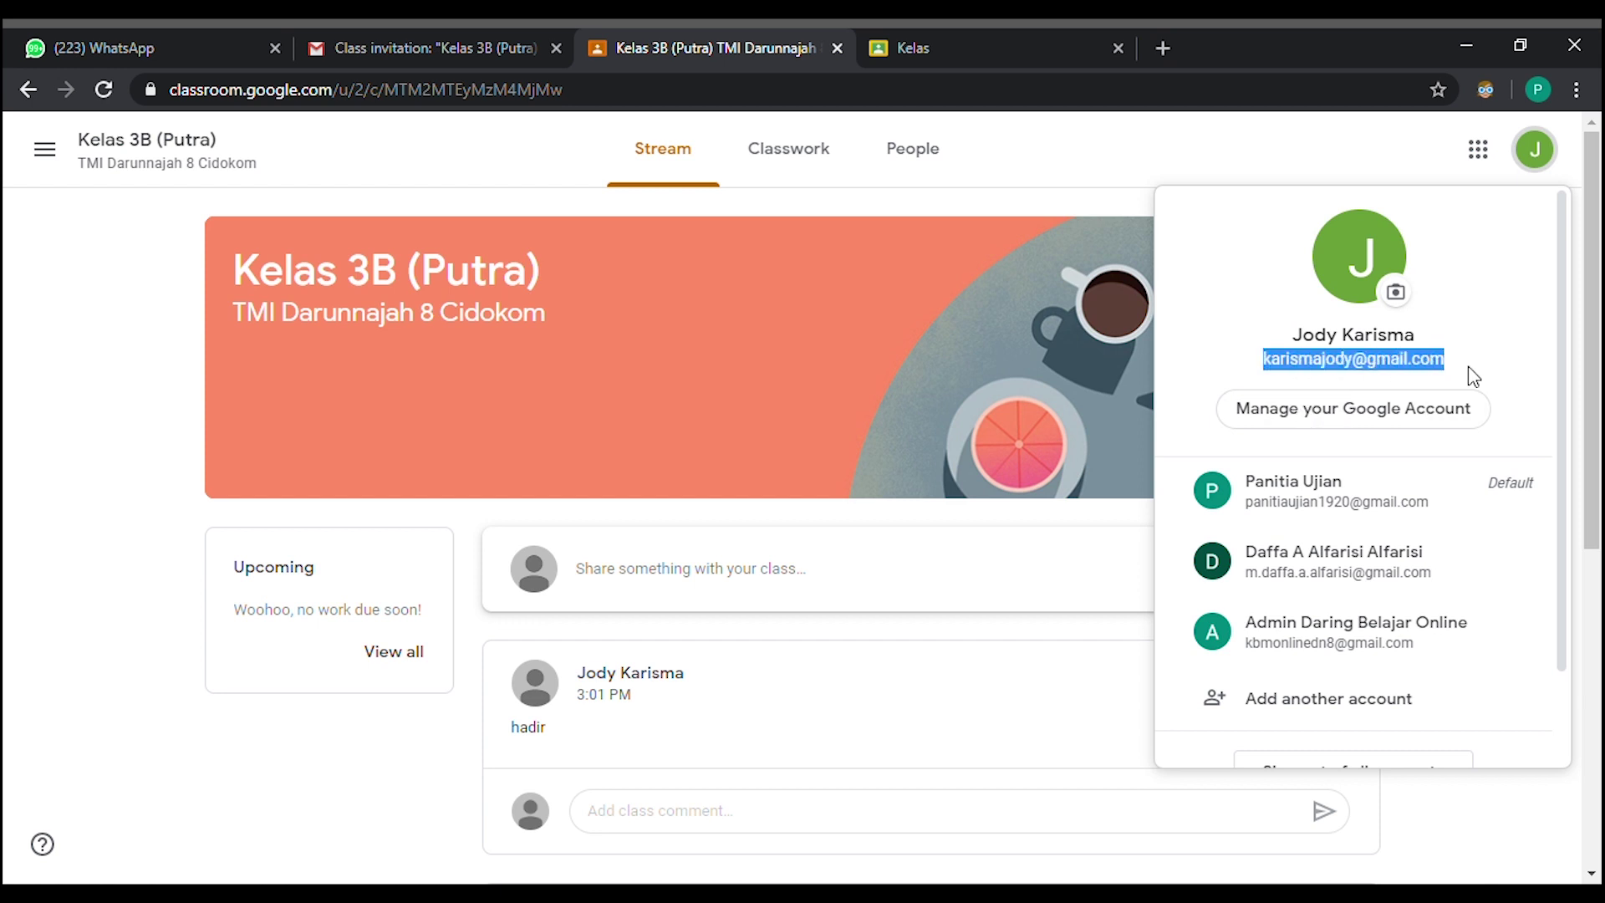
{"action": "left_click", "coordinate": [1356, 377]}
{"action": "left_click", "coordinate": [1032, 201]}
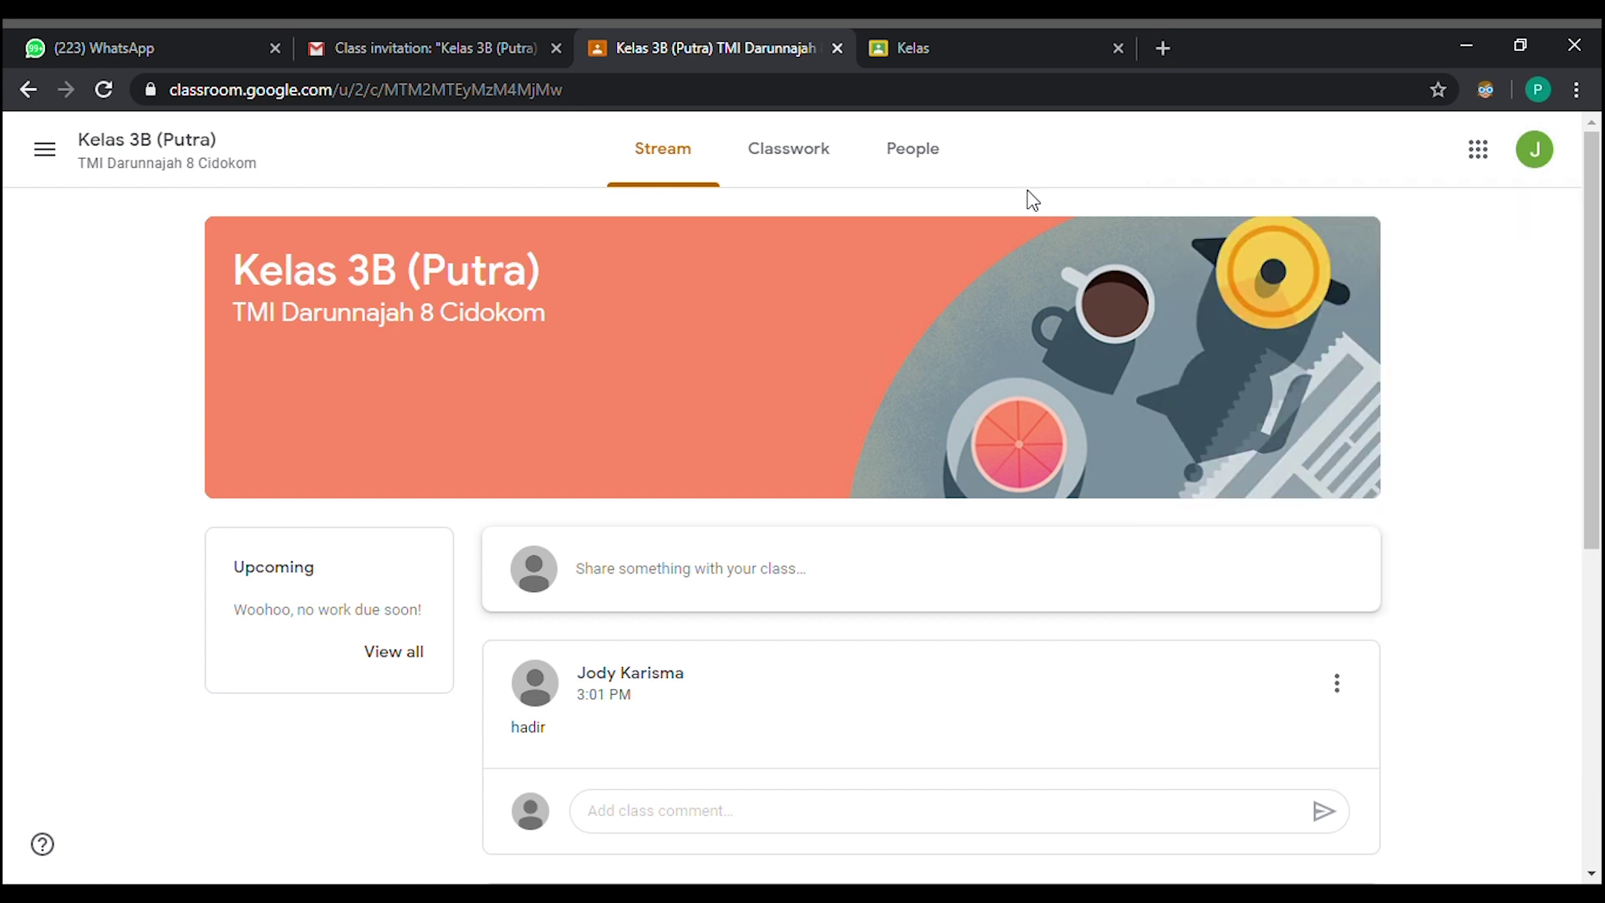